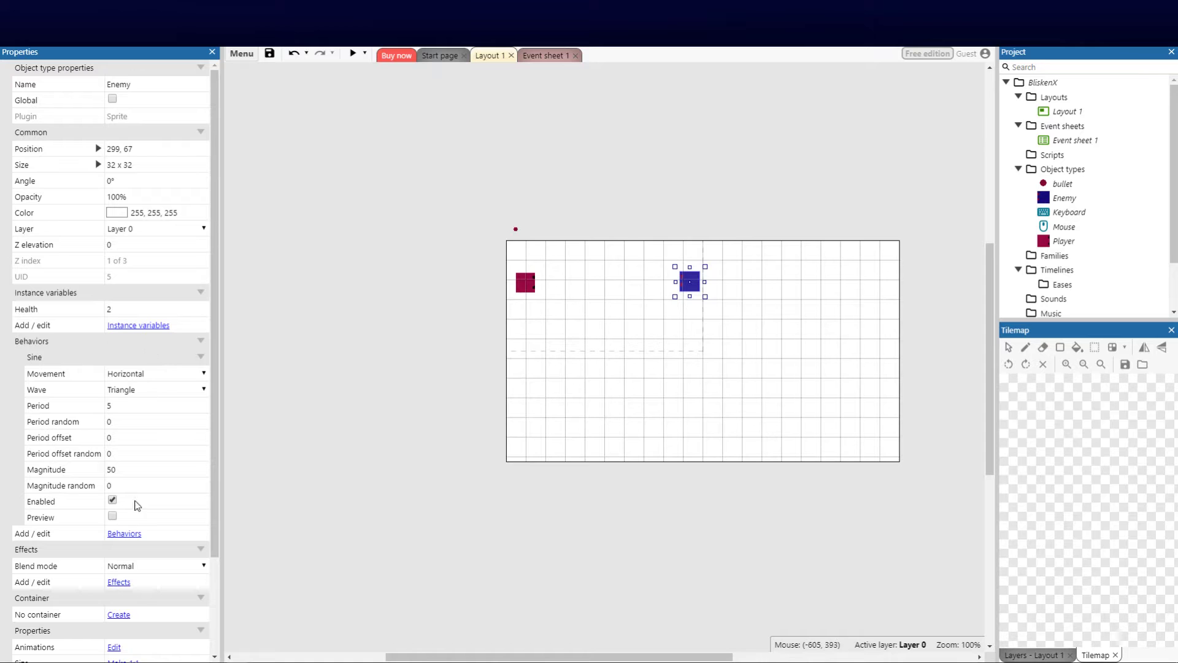
- Delete the Sine behavior from the Enemy object and close its behaviors list
click(127, 537)
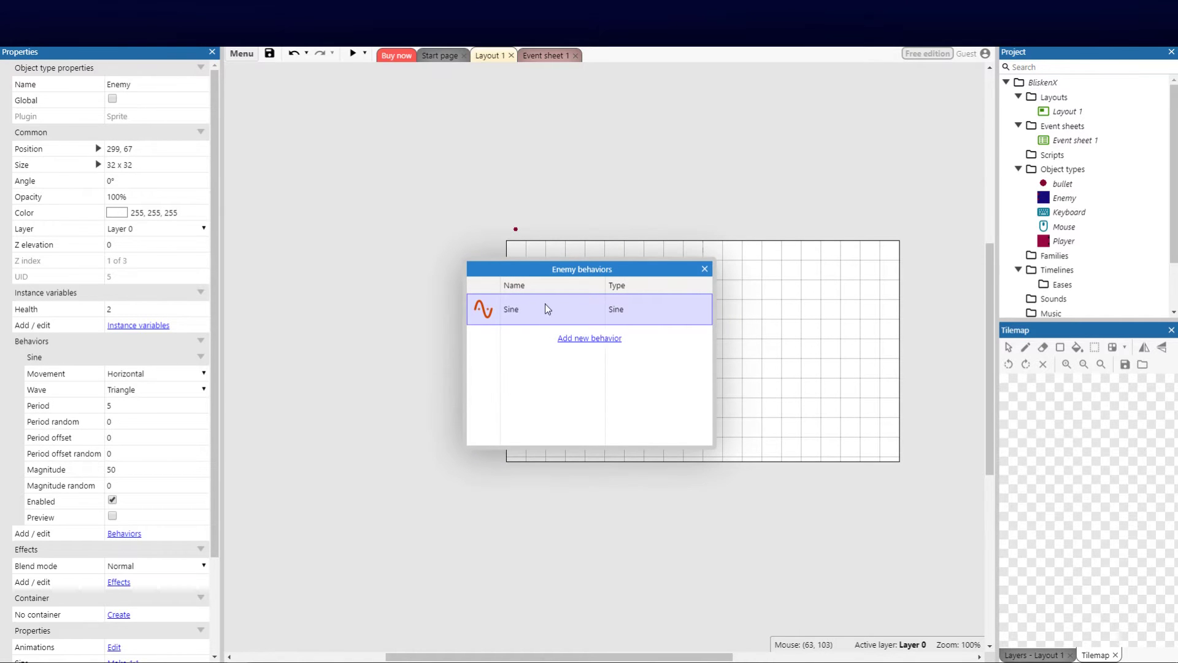
right_click(545, 304)
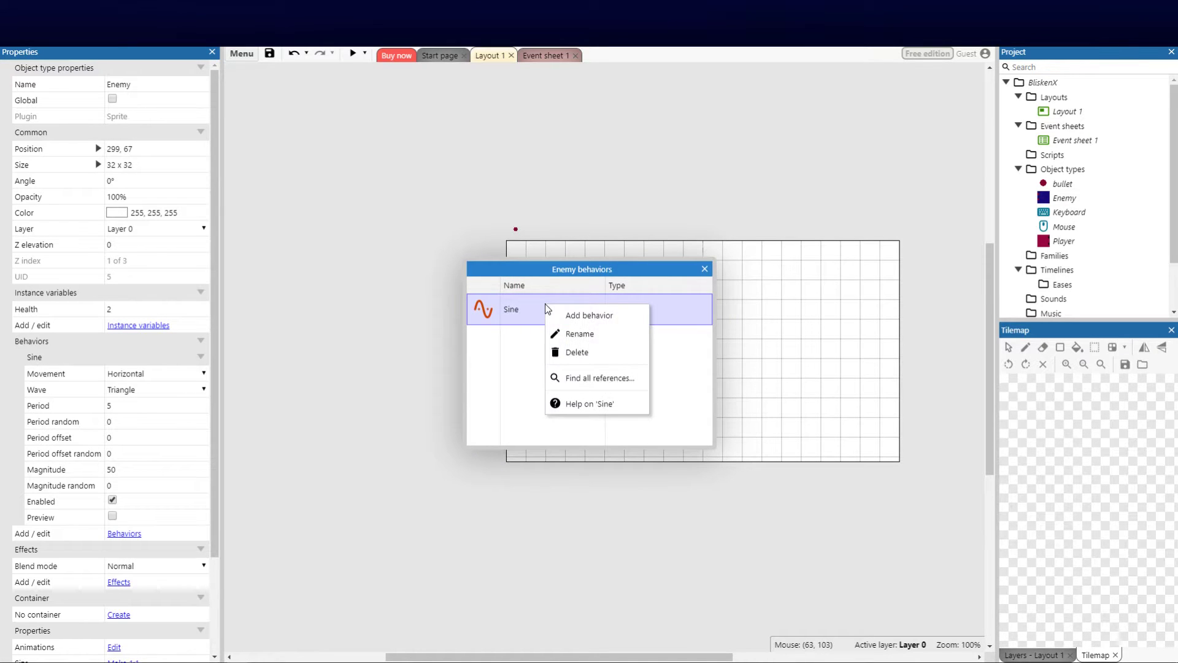
click(572, 349)
click(705, 269)
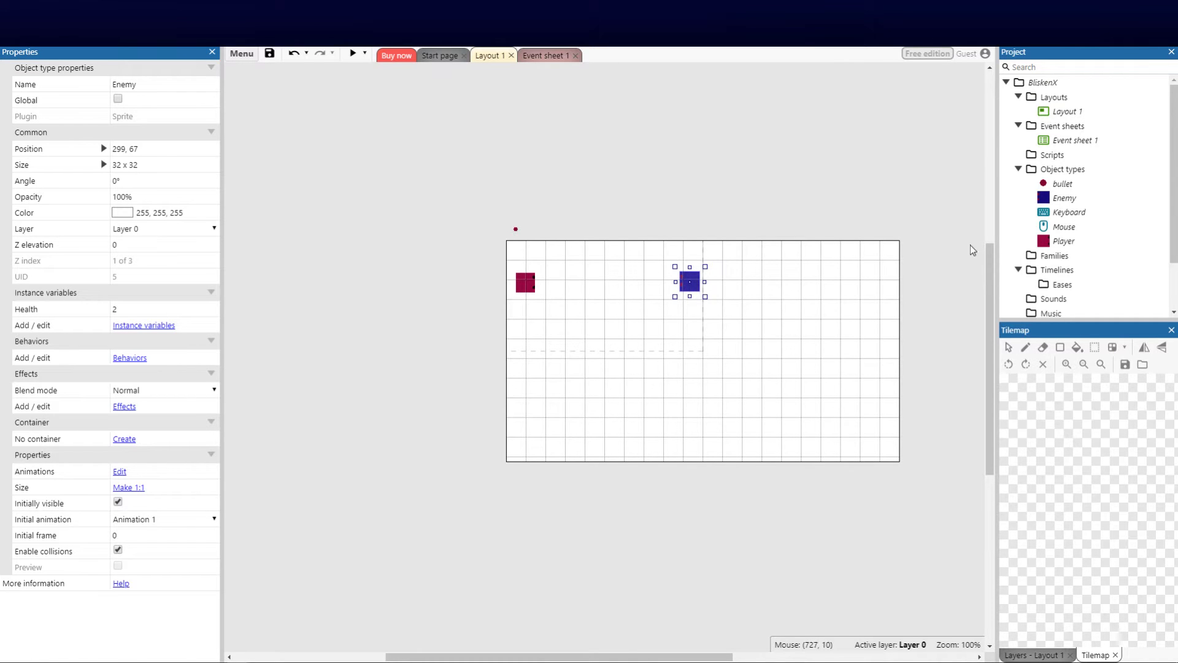
- Insert a new Sprite object into the layout between the Player and the Enemy
right_click(584, 297)
click(634, 305)
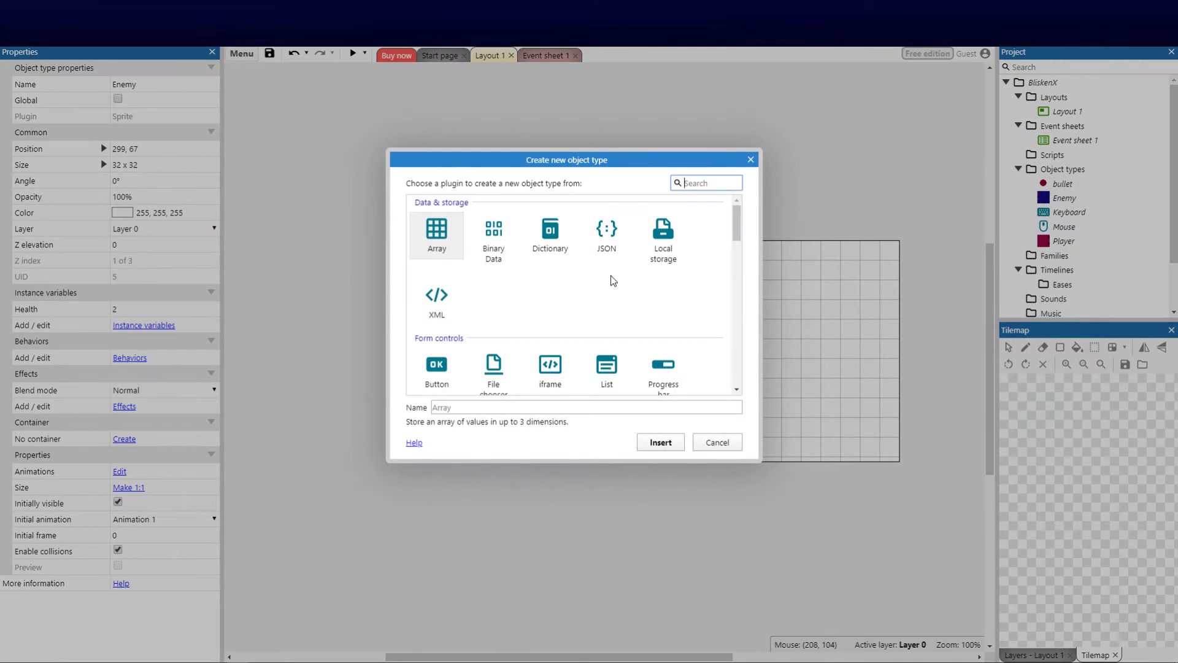
scroll(601, 294, down, 3)
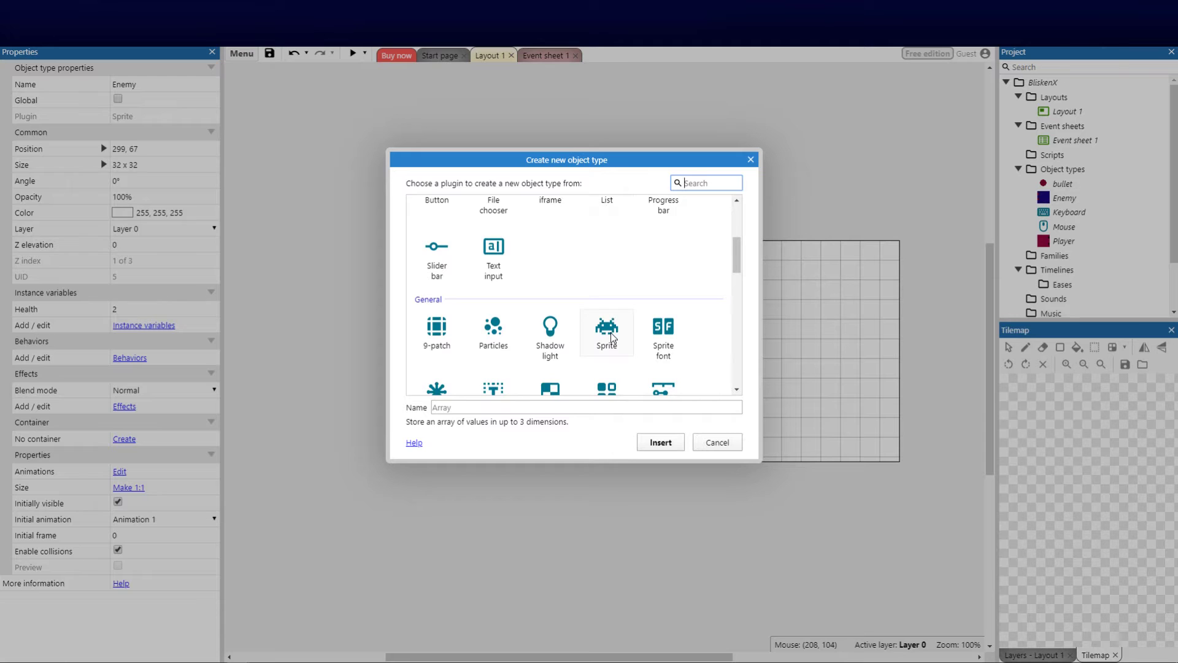
double_click(610, 332)
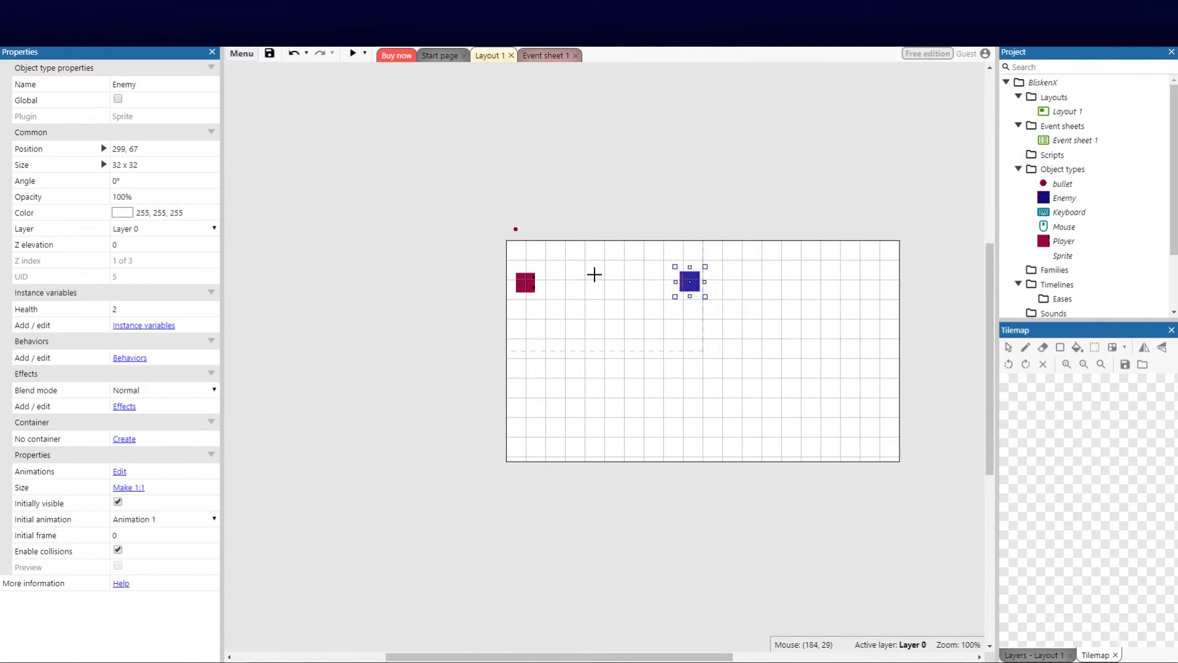
click(594, 274)
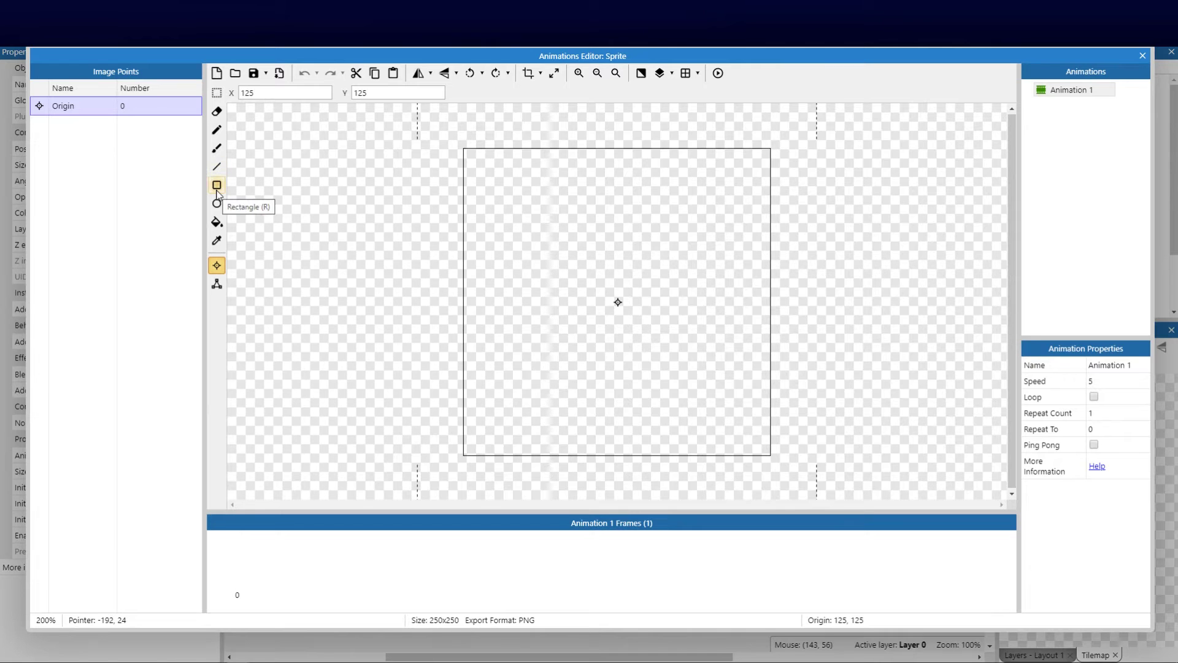
- Flood-fill the new sprite's whole image with dark green (26, 108, 45) and close the animations editor
click(217, 224)
click(595, 239)
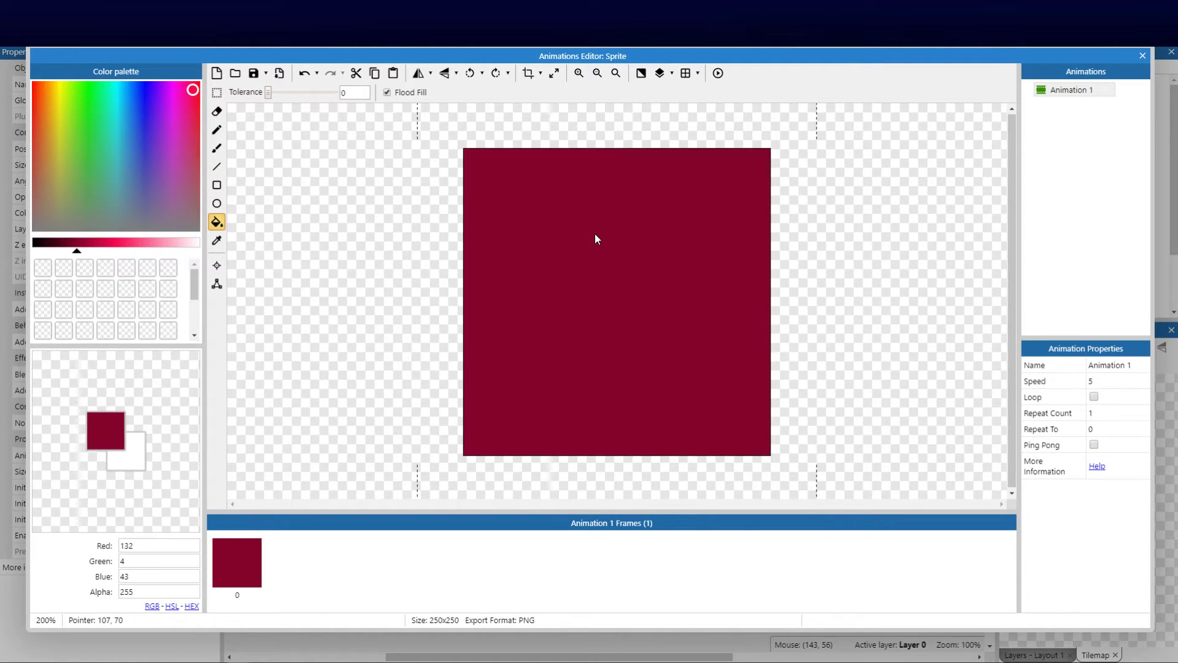
drag(184, 93, 95, 140)
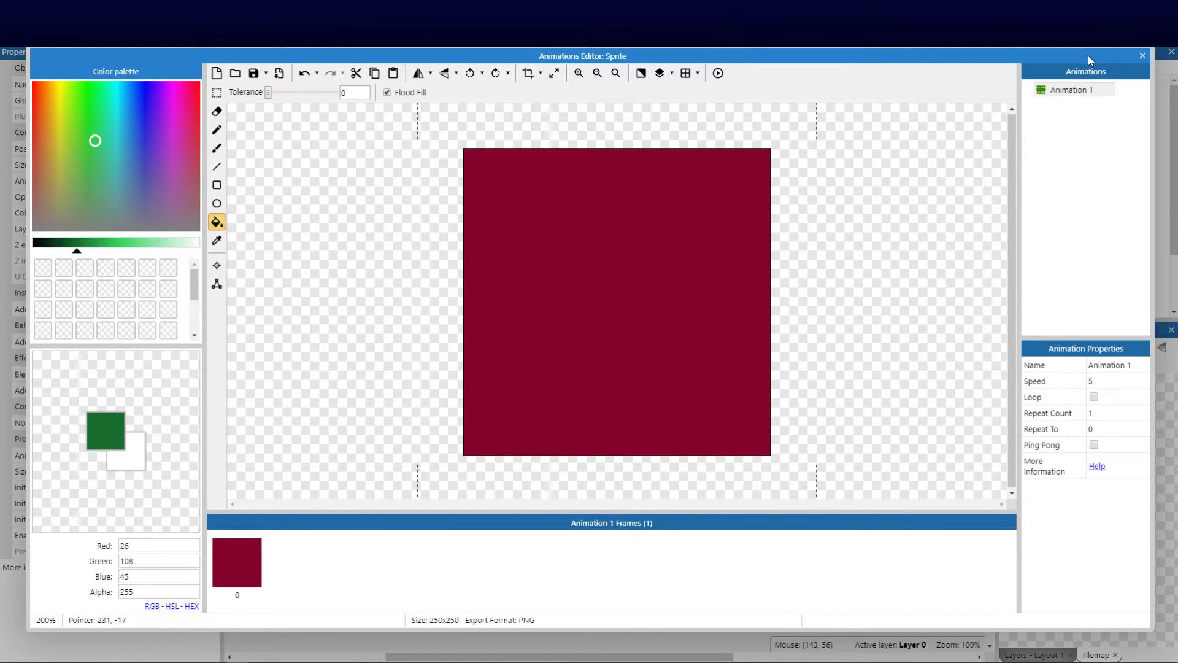
click(671, 299)
click(1143, 55)
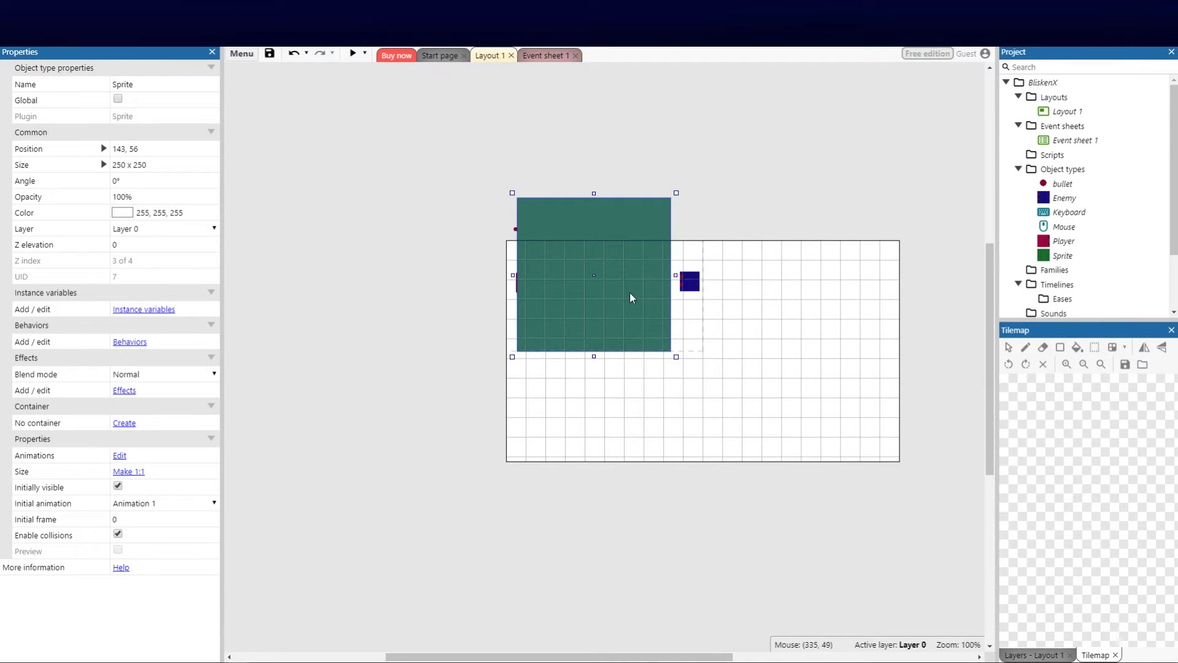
- Shape the green sprite into a narrow bar about 16 x 141, rotated about 37°, between the Player and the Enemy
drag(629, 293, 642, 349)
drag(708, 239, 650, 266)
drag(624, 227, 598, 270)
click(630, 443)
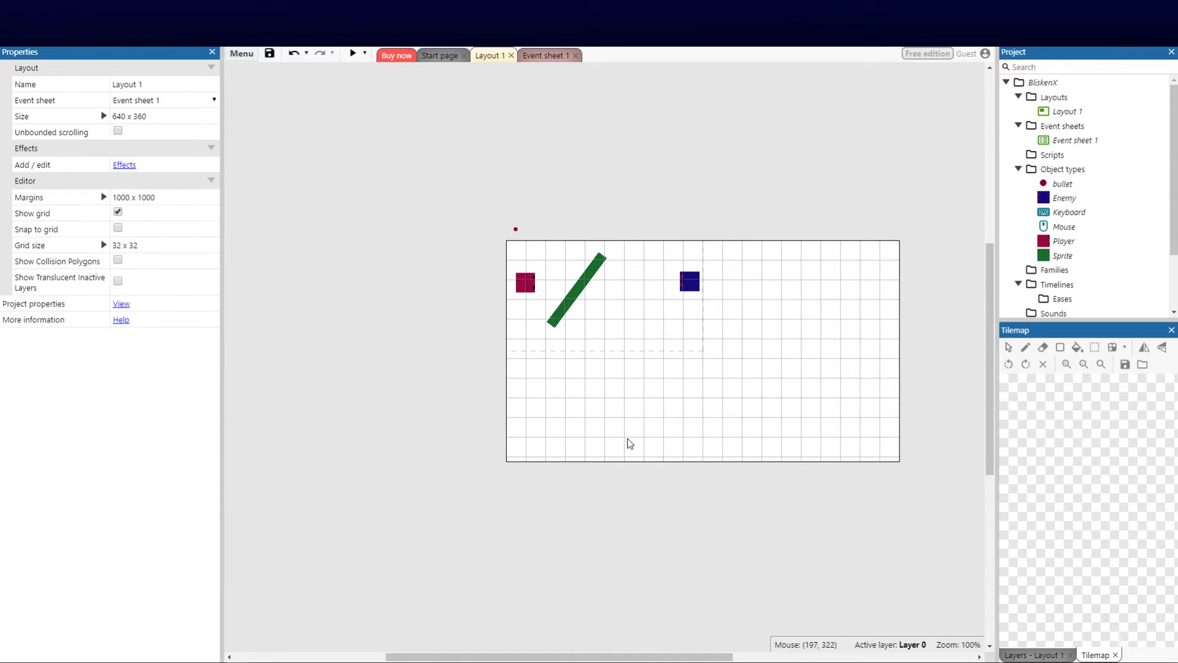
- Add the Solid behavior to the green bar sprite and close its behaviors list
click(575, 295)
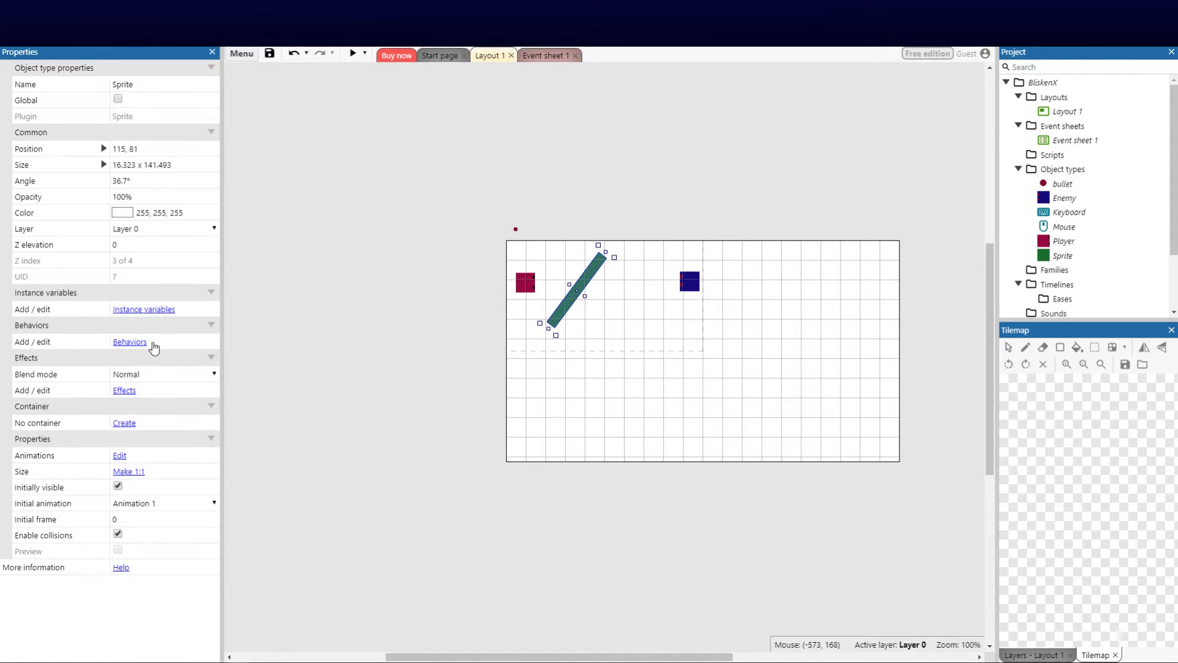
click(131, 342)
click(589, 308)
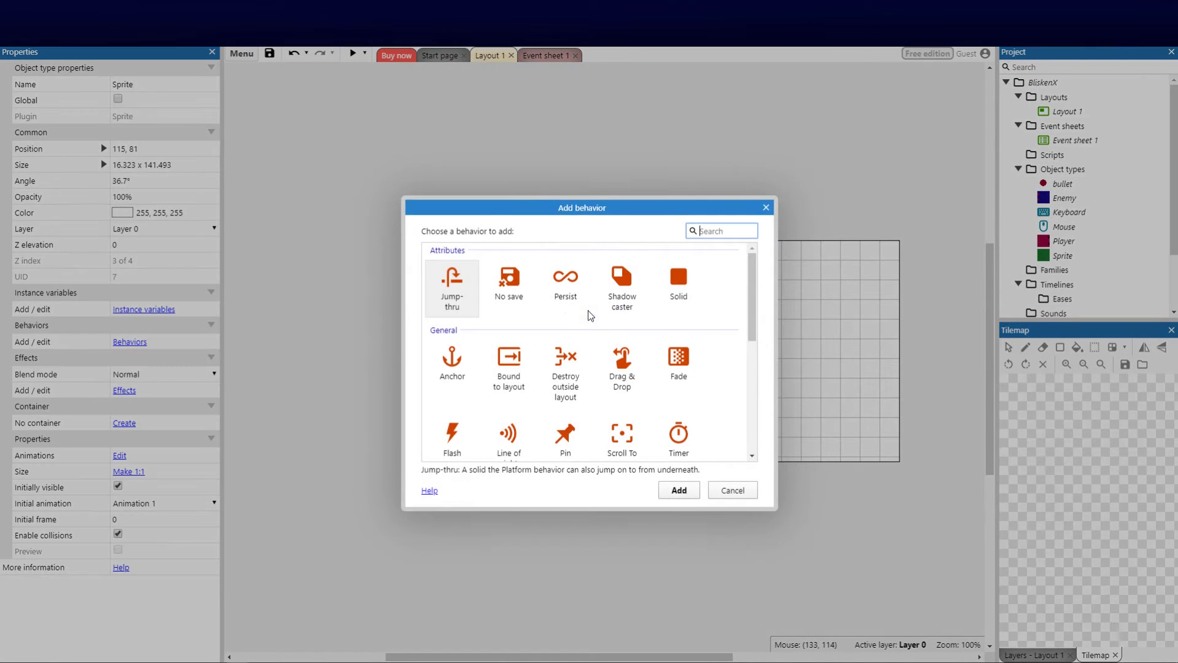
double_click(686, 313)
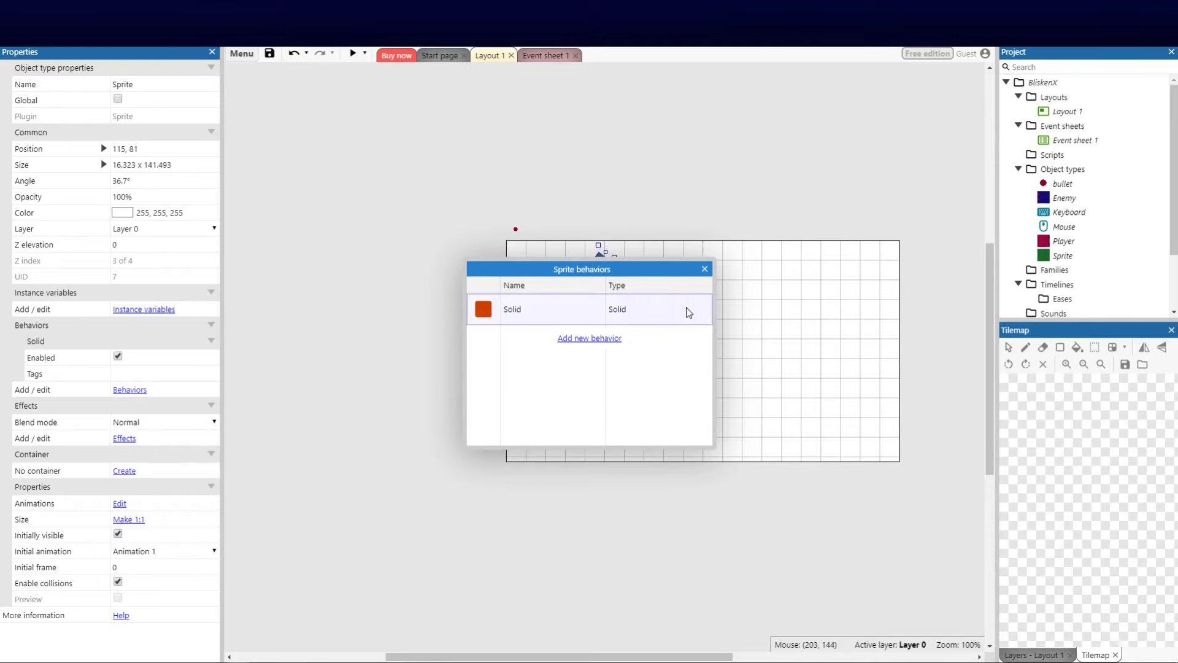
click(705, 269)
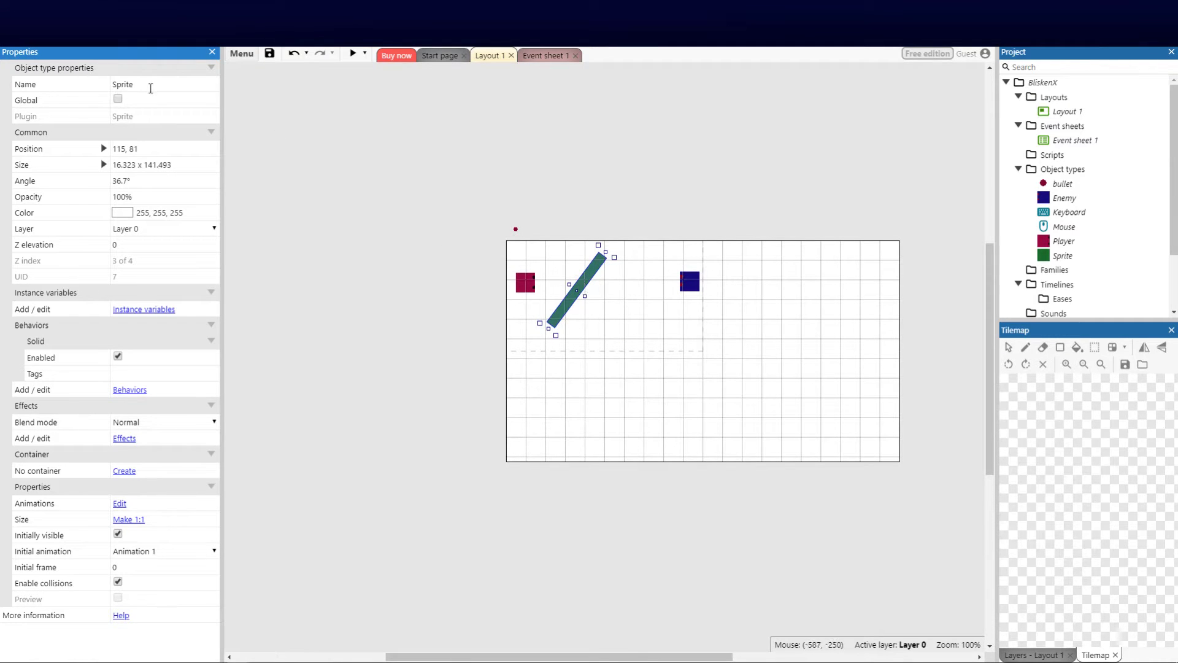
- Rename the green bar sprite as wall
click(153, 90)
text(wall)
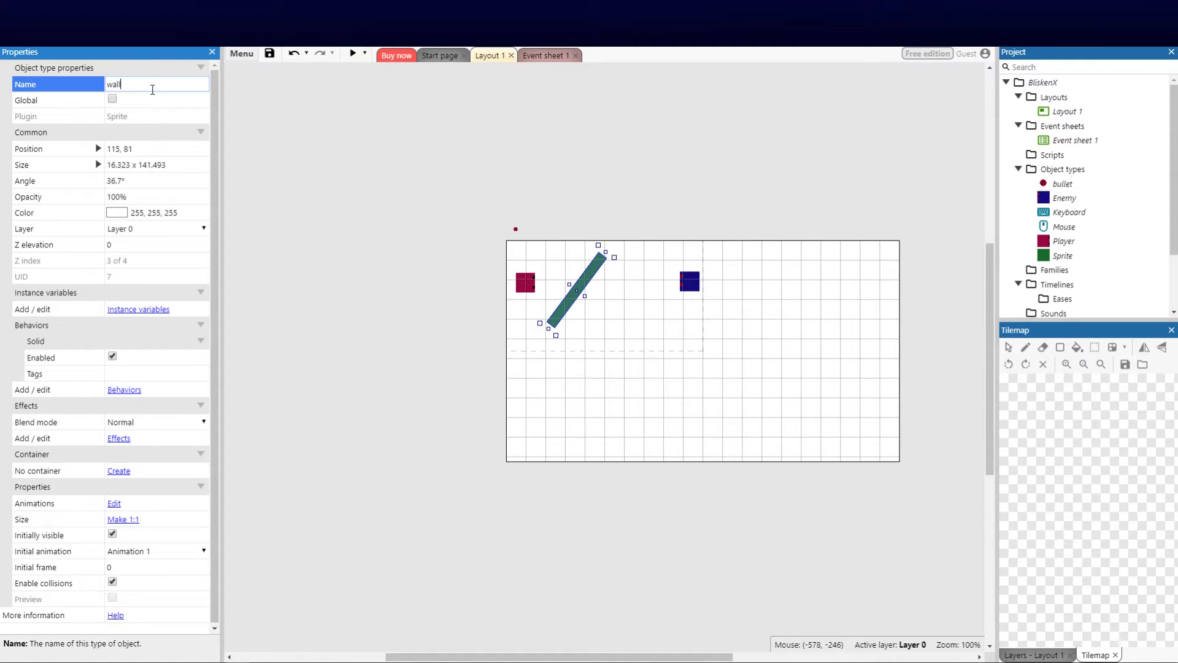
click(366, 157)
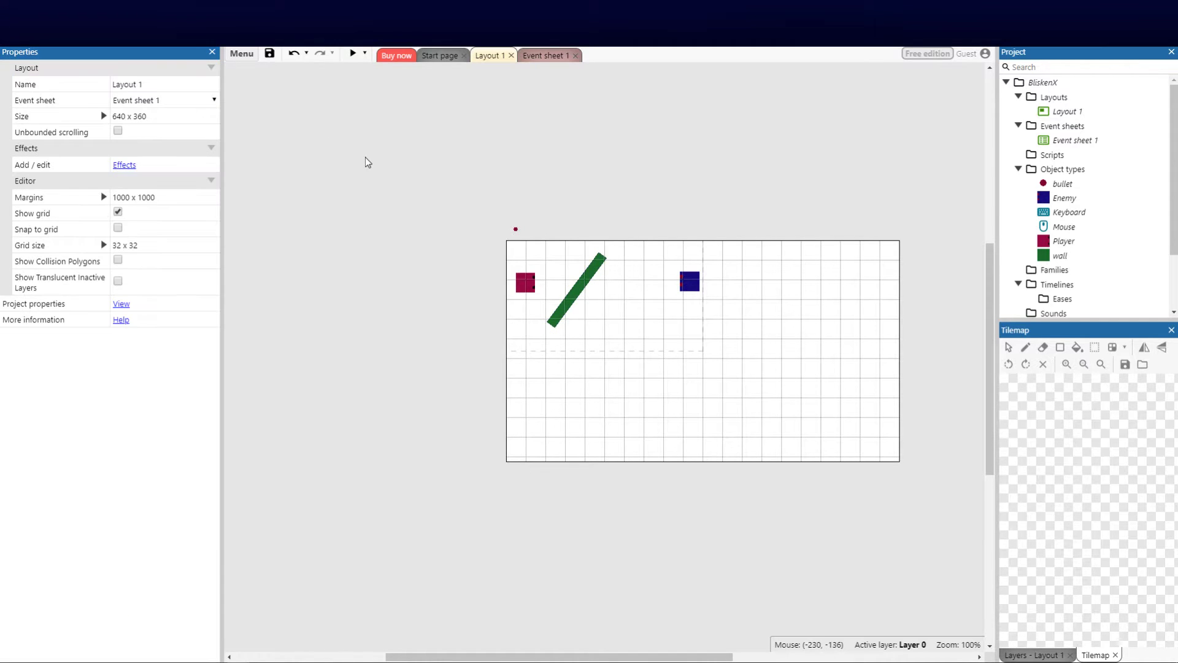
- Capitalize the green bar object's name as Wall
click(1067, 258)
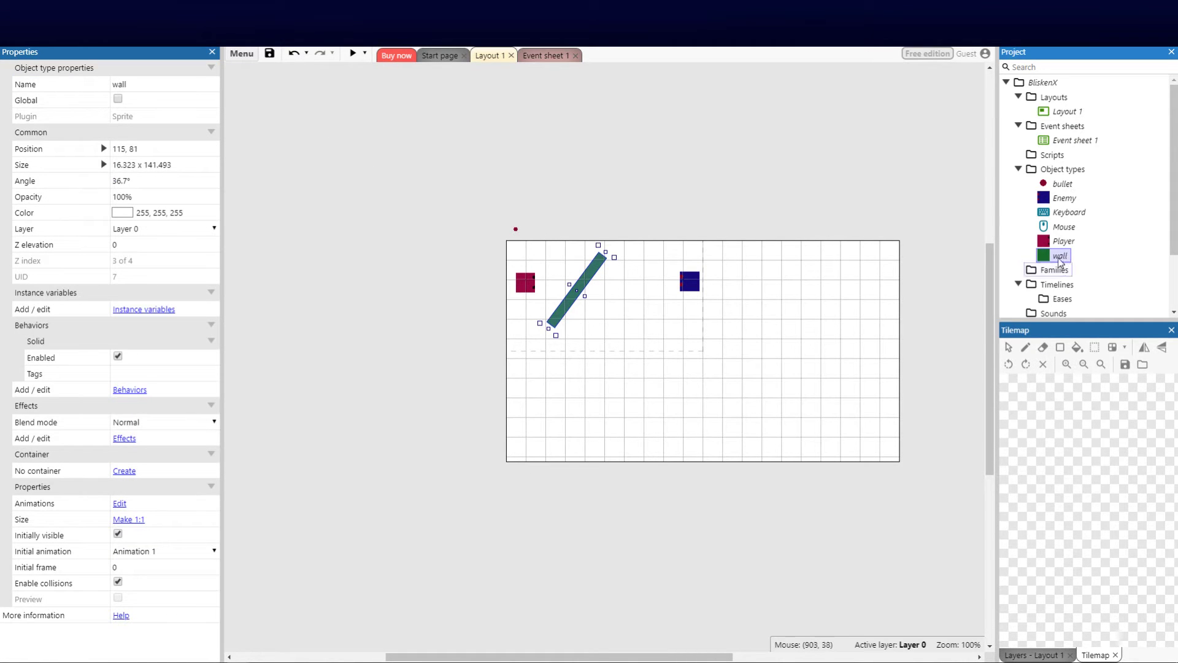
click(117, 85)
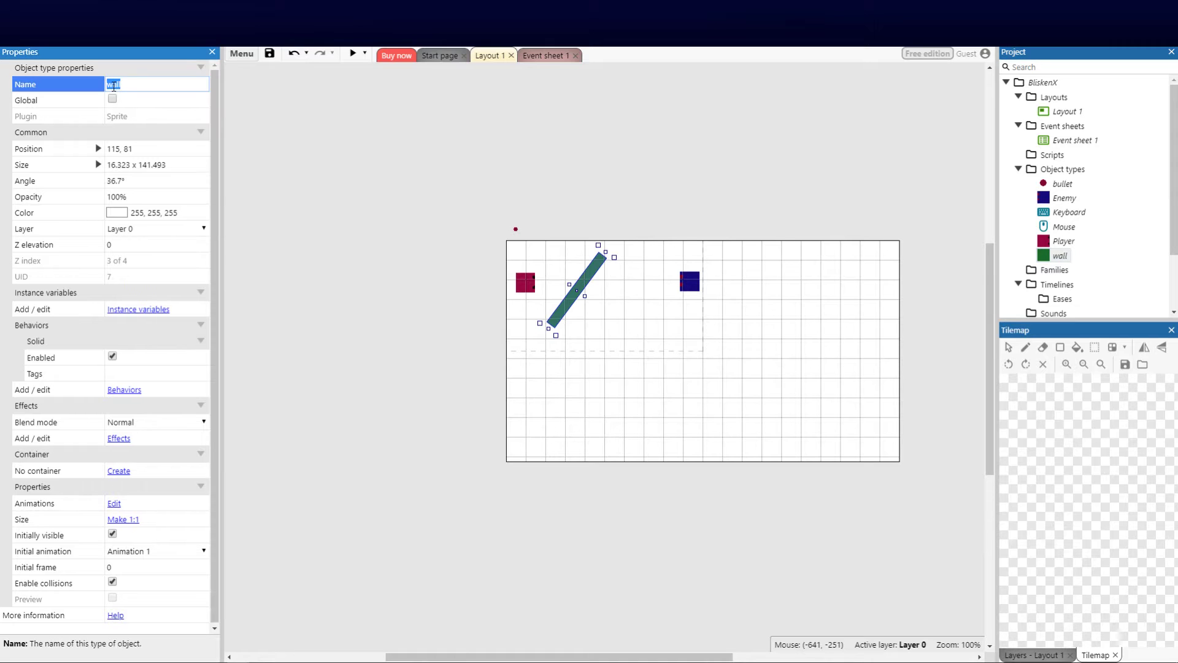
text(Wall)
click(505, 160)
click(594, 282)
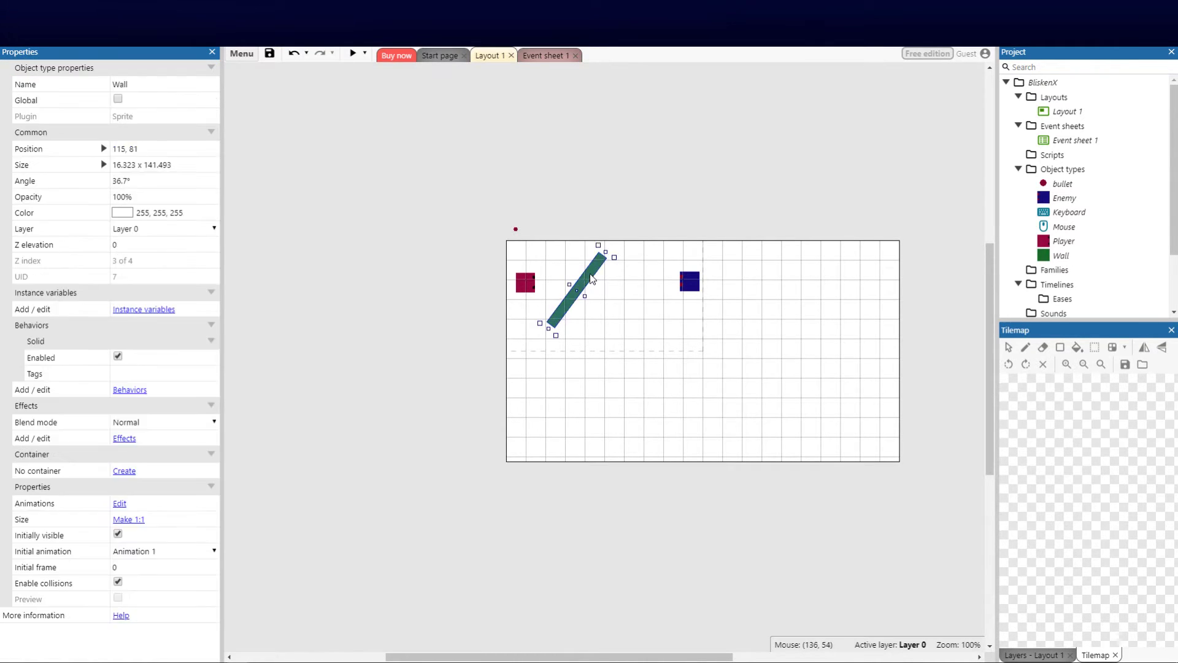
- Capitalize the name of the small round projectile object as Bullet
click(1067, 184)
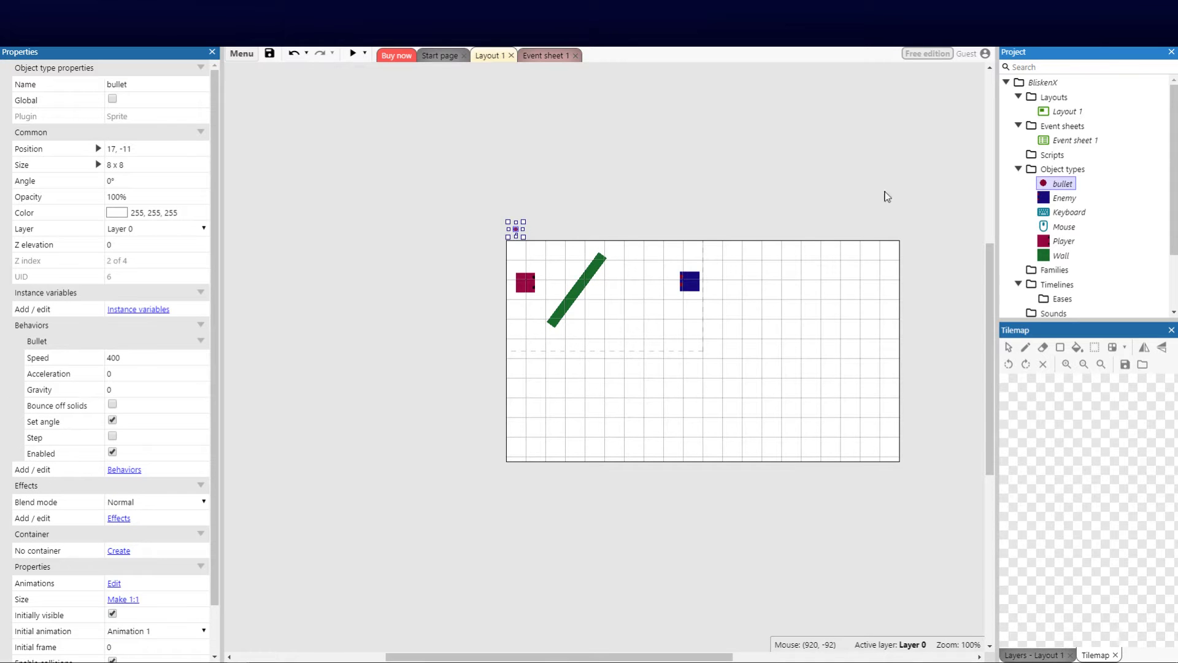
click(111, 84)
click(116, 84)
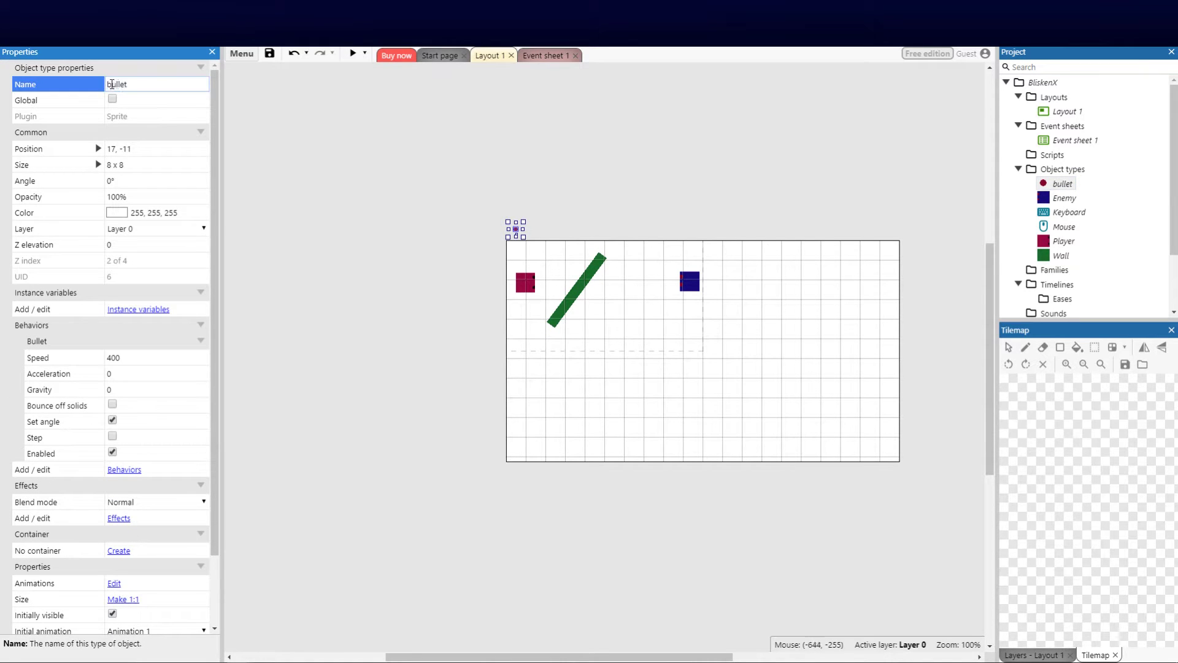
drag(112, 85, 102, 89)
text(B)
key(Return)
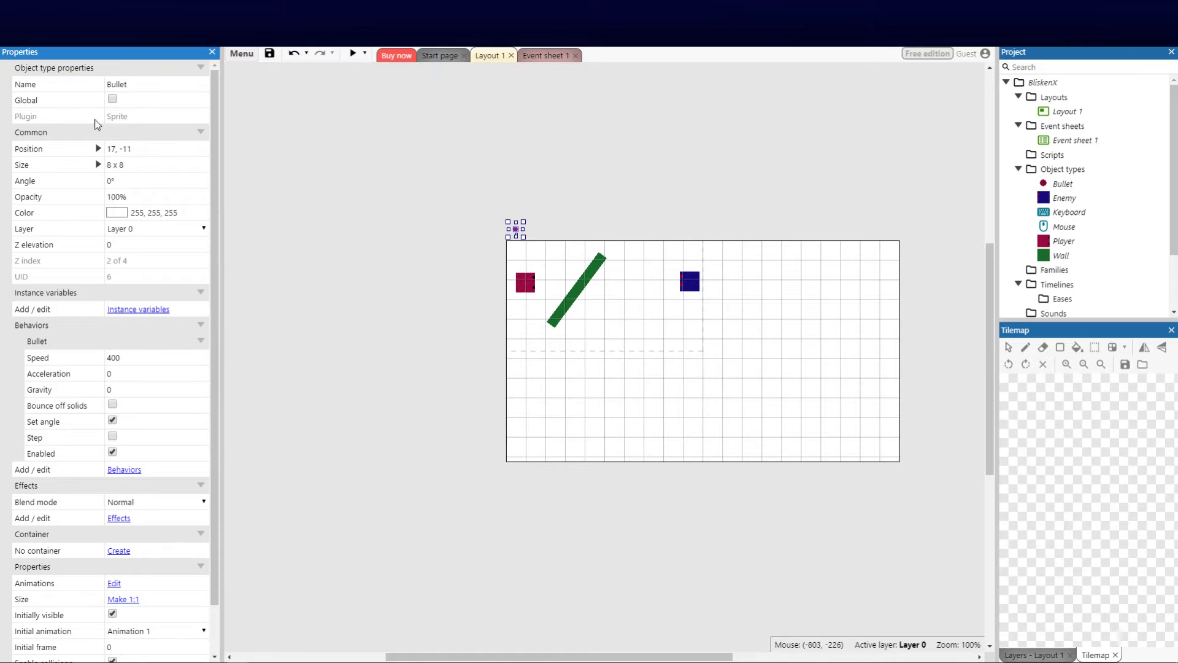
click(410, 253)
- Preview the layout, moving the Player around the Wall and shooting at the Enemy, and close the preview
click(568, 302)
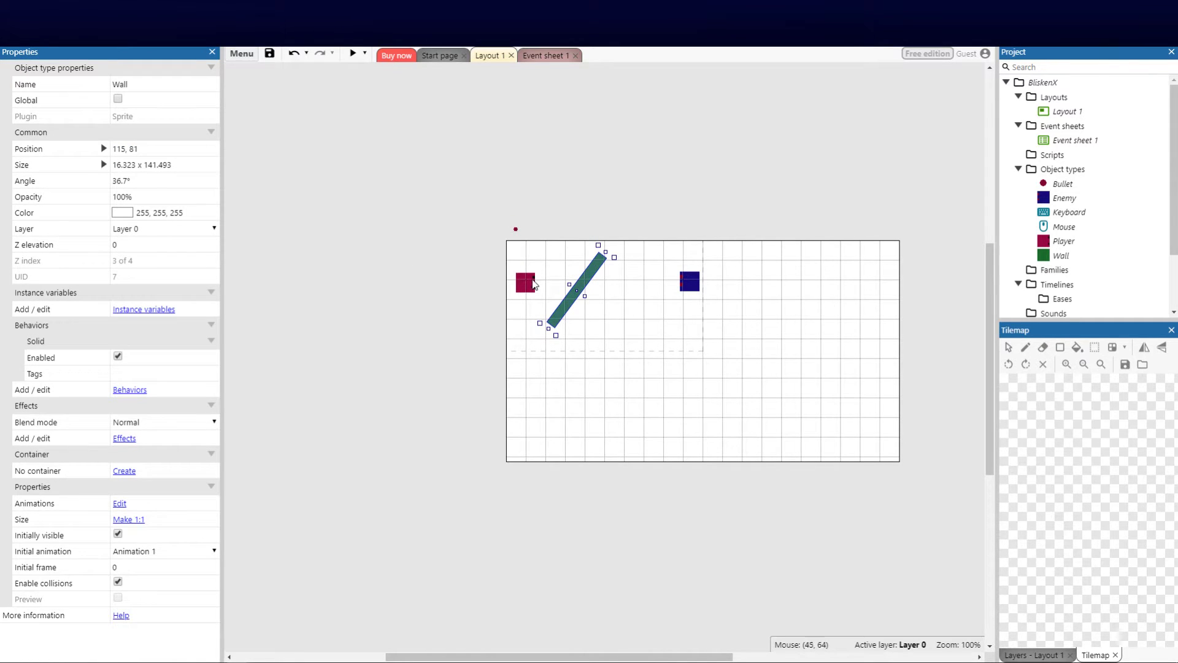
click(354, 57)
key(Right)
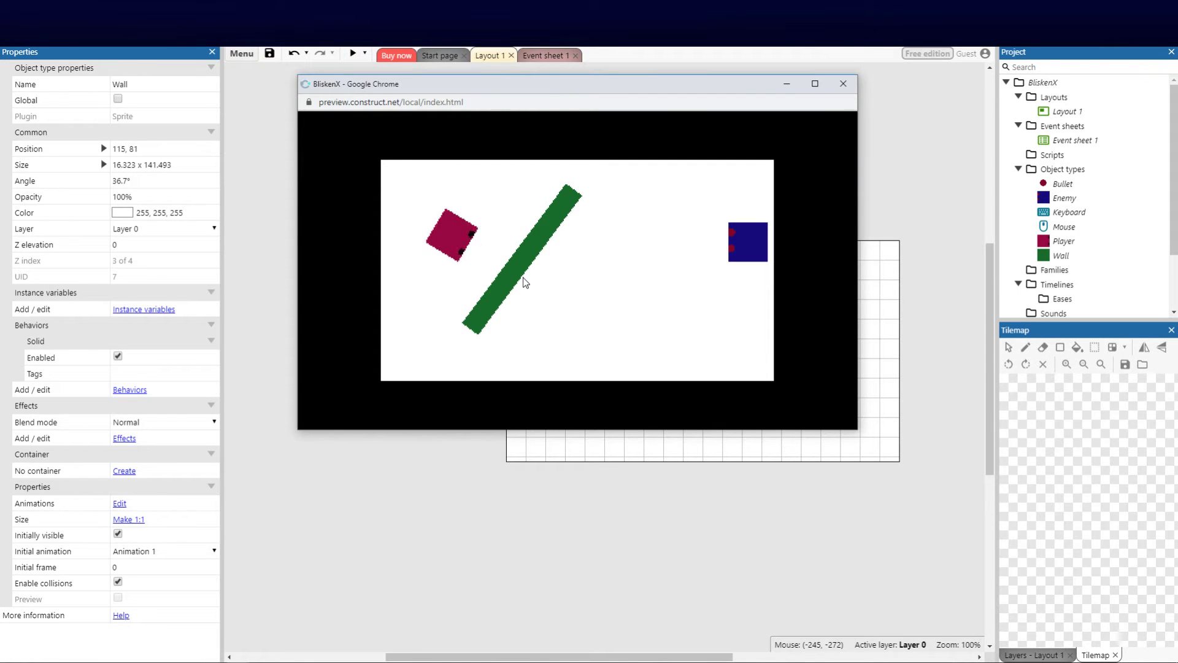
key(Left)
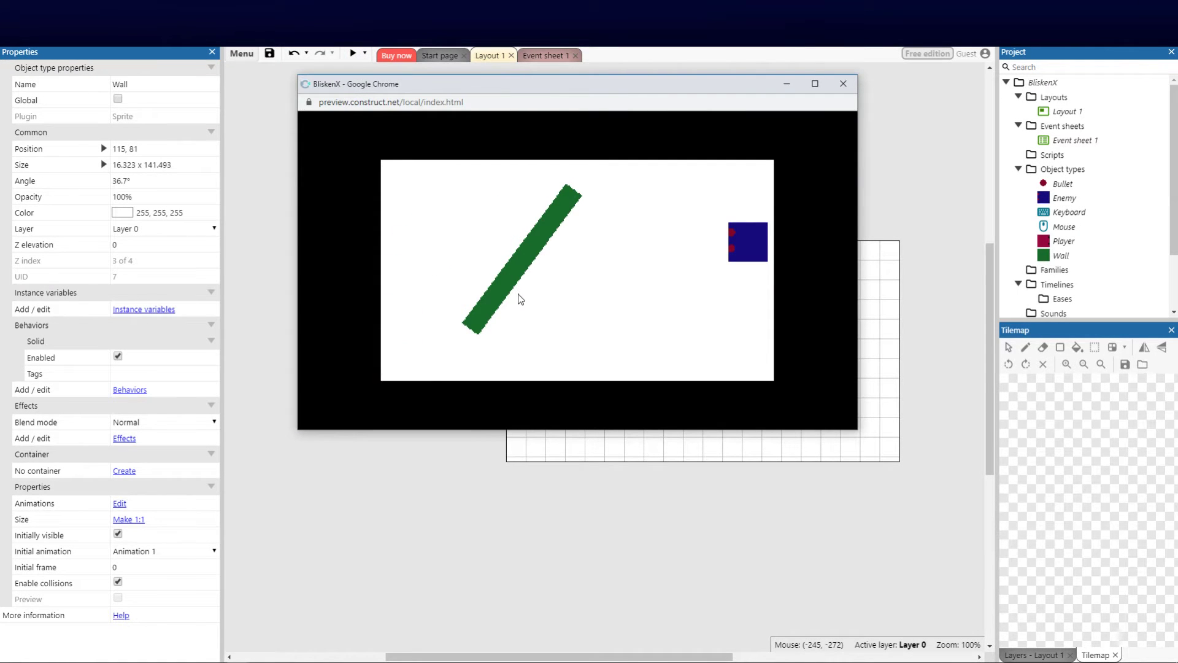
click(614, 287)
click(706, 243)
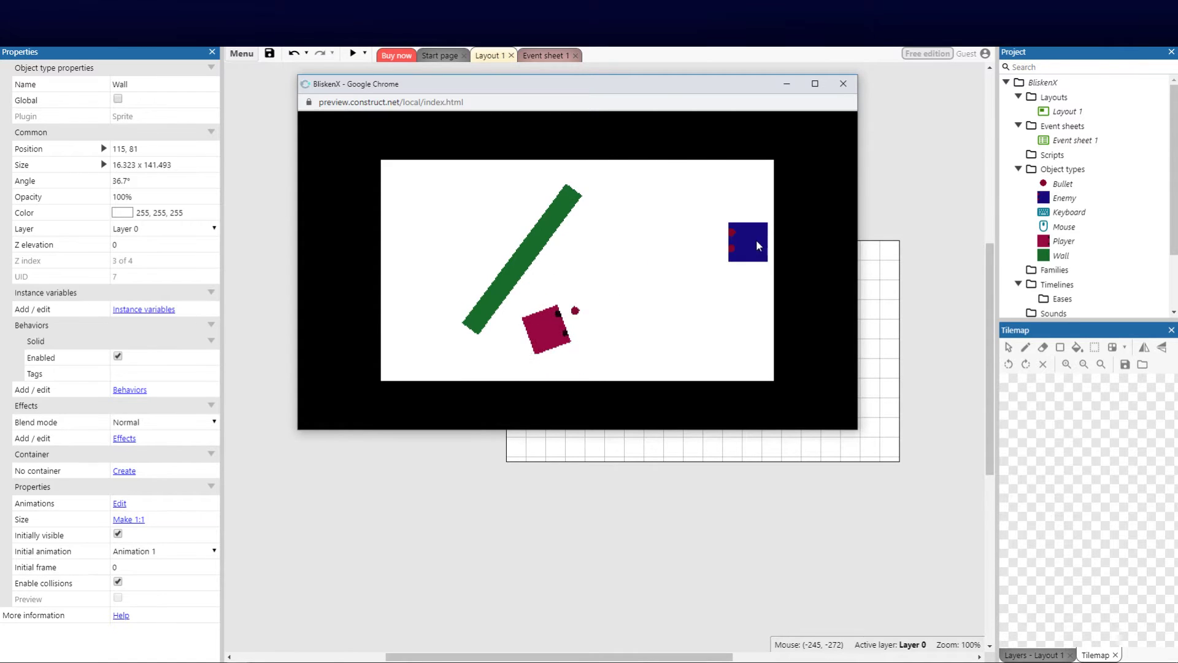
key(Left)
key(Right)
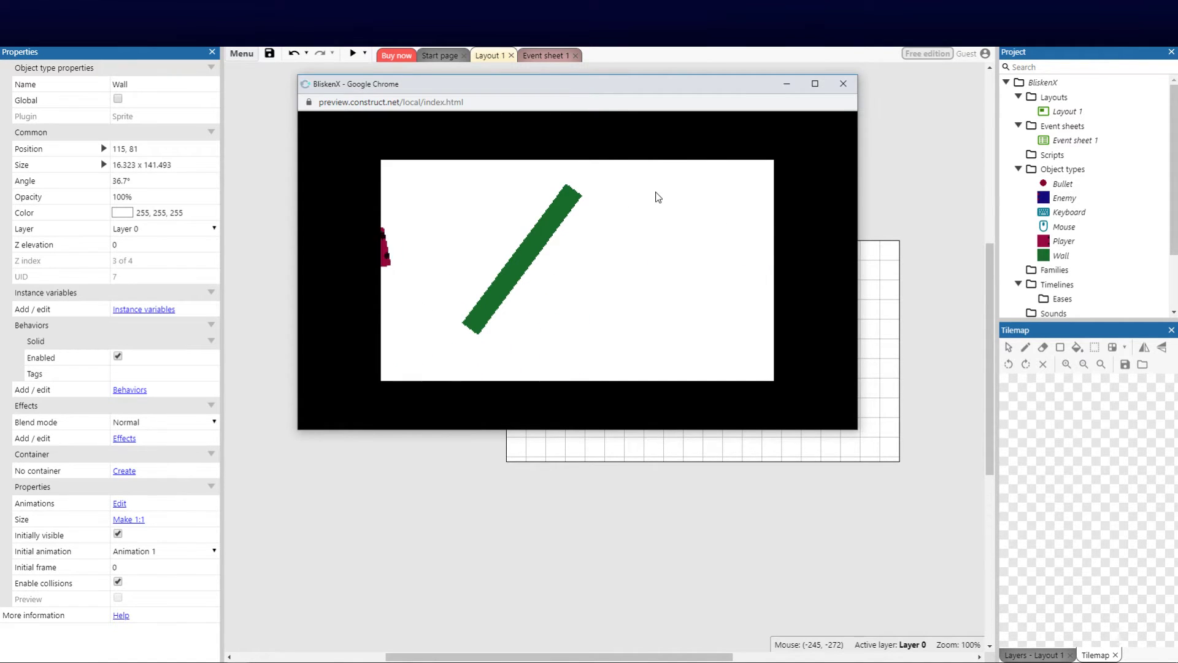
click(841, 92)
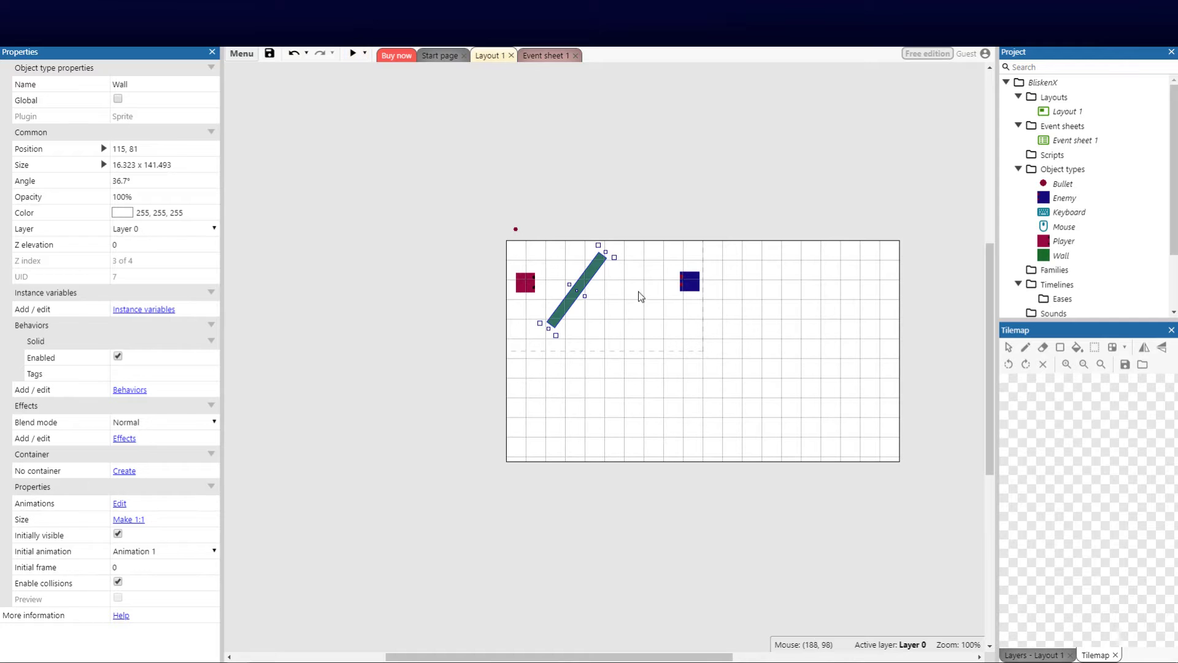
- Add the Line of sight behavior to the Enemy object
click(691, 279)
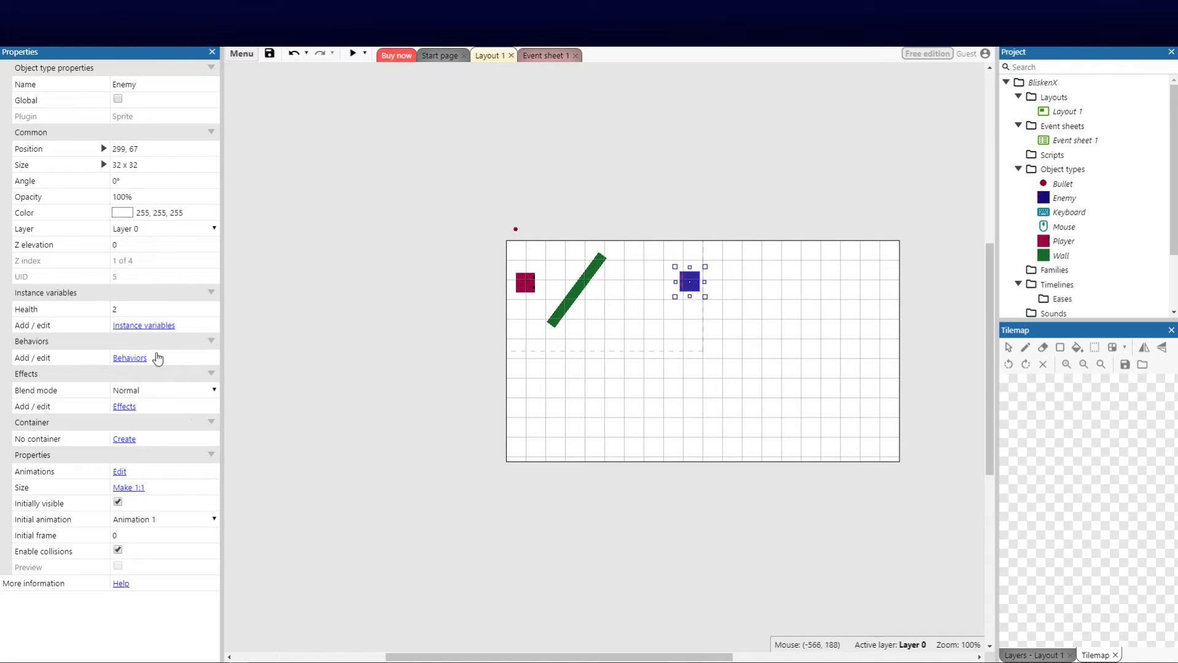
click(130, 358)
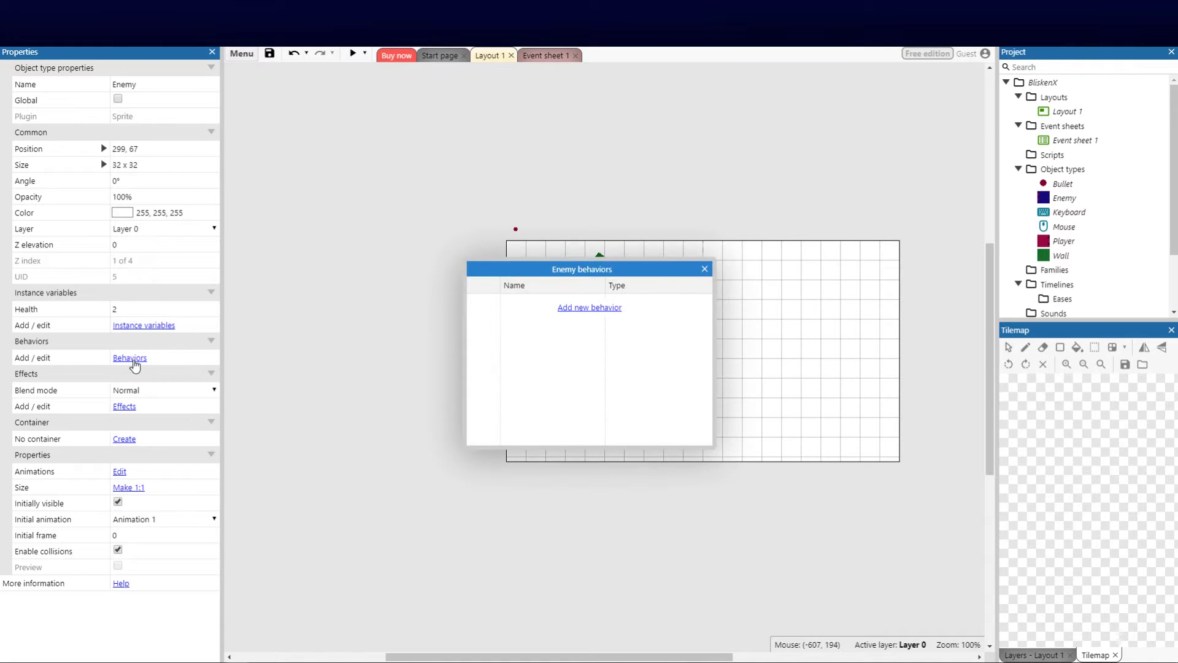
click(579, 312)
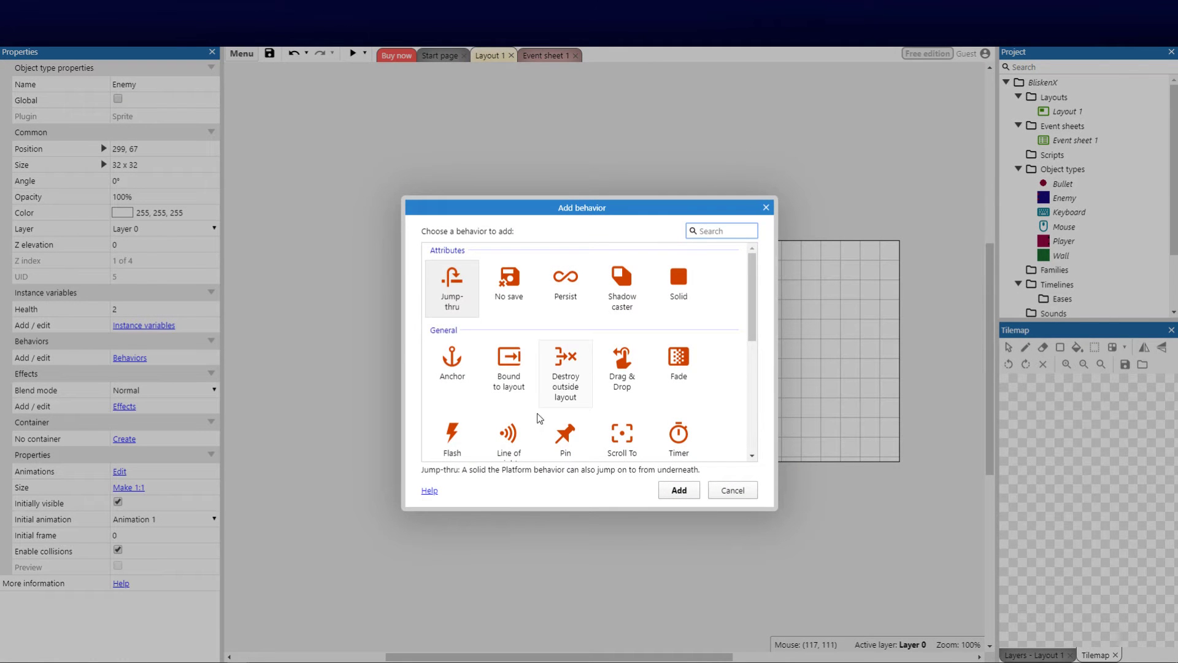
scroll(503, 377, down, 1)
double_click(502, 377)
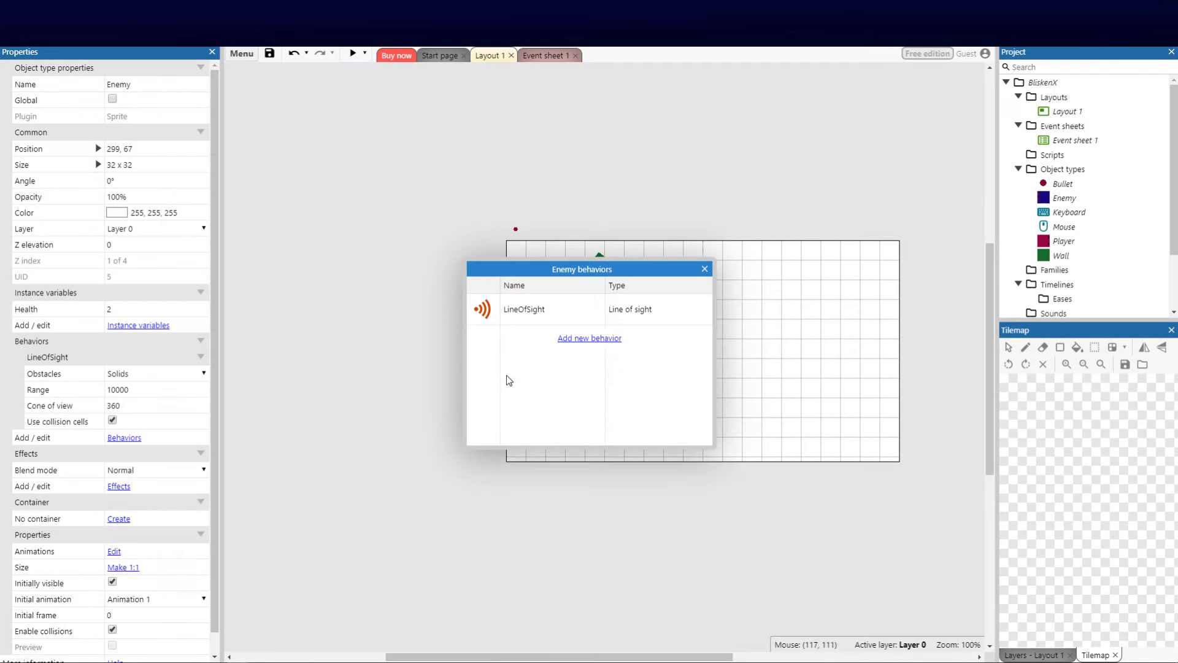
- Examine the Enemy's line-of-sight obstacle and range settings, and close its behaviors dialog
click(196, 379)
click(189, 376)
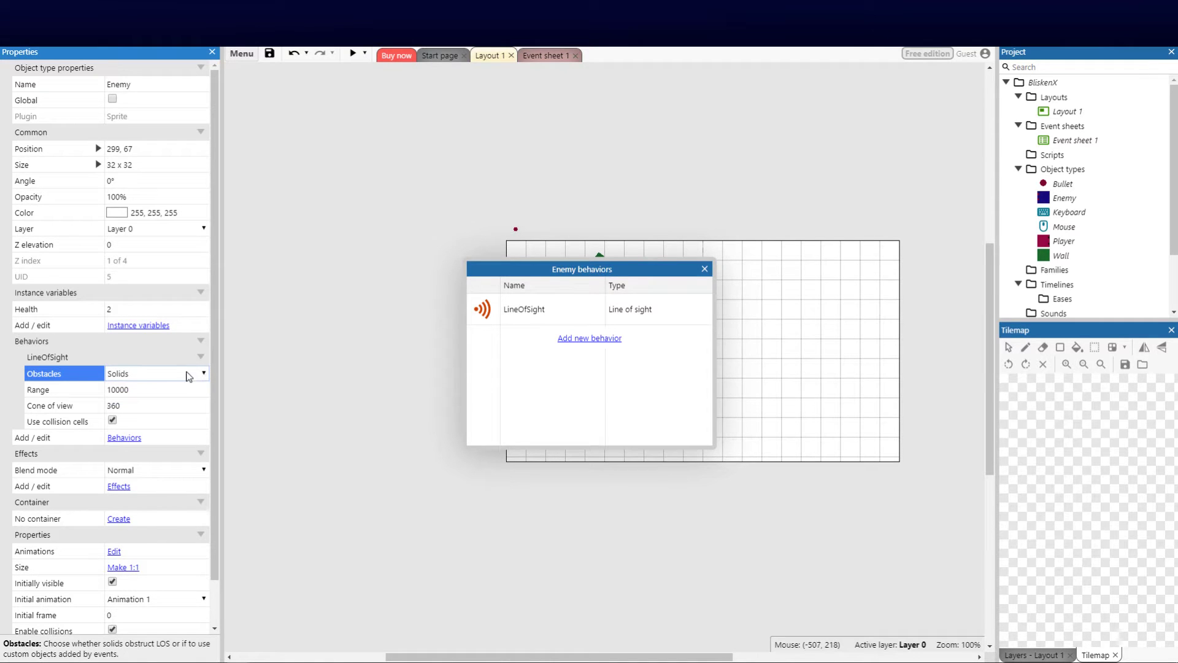
click(123, 389)
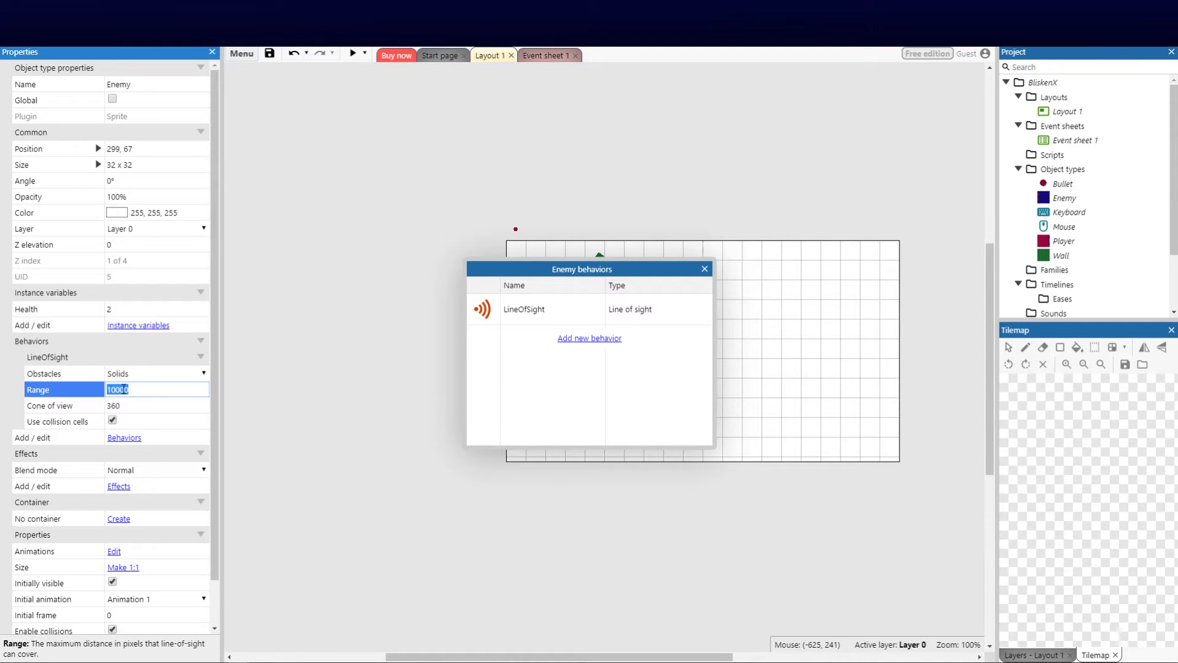
click(333, 447)
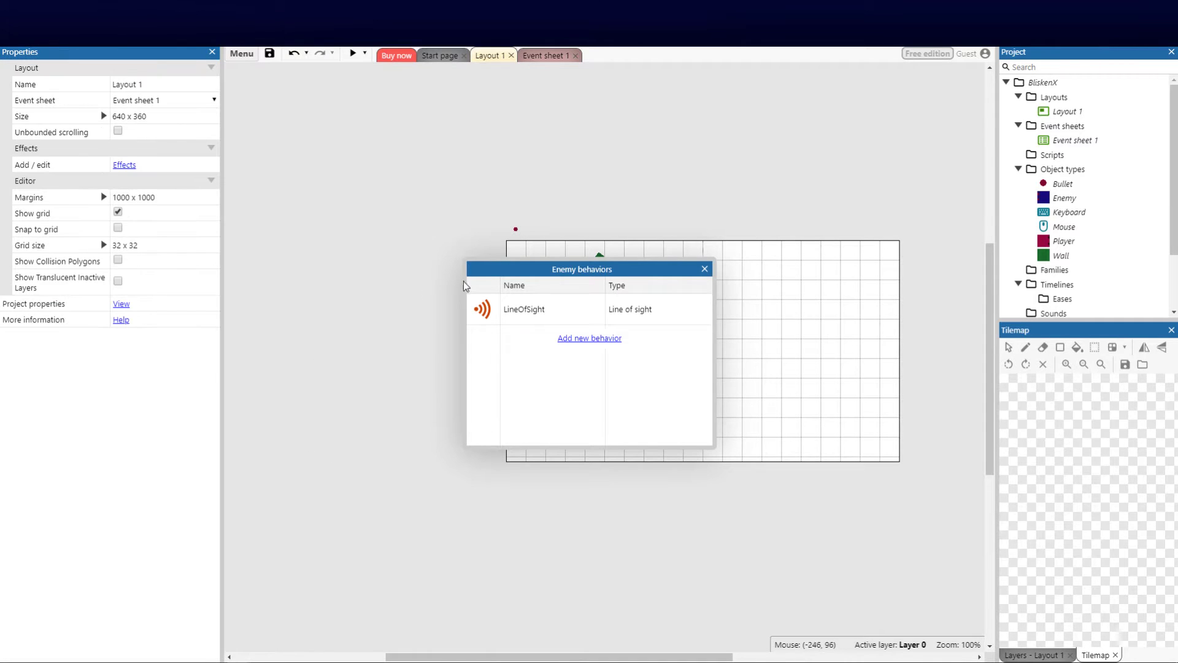
click(705, 268)
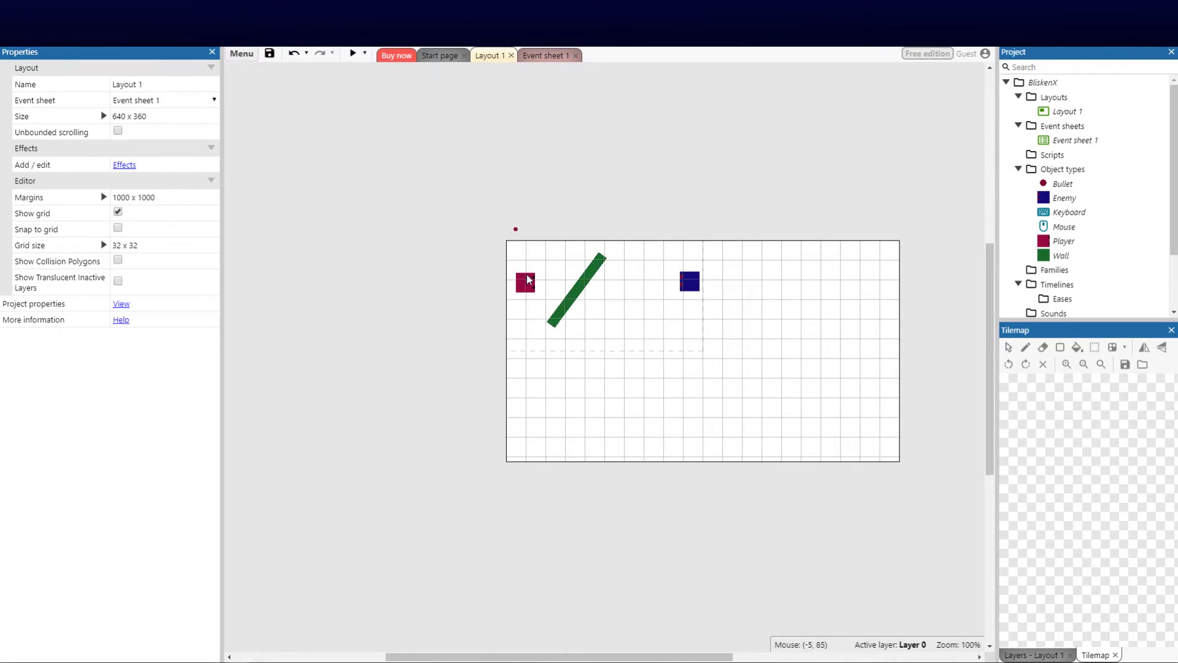
- Run a preview of the layout with the Player, Wall and Enemy, and close it
click(531, 279)
click(348, 55)
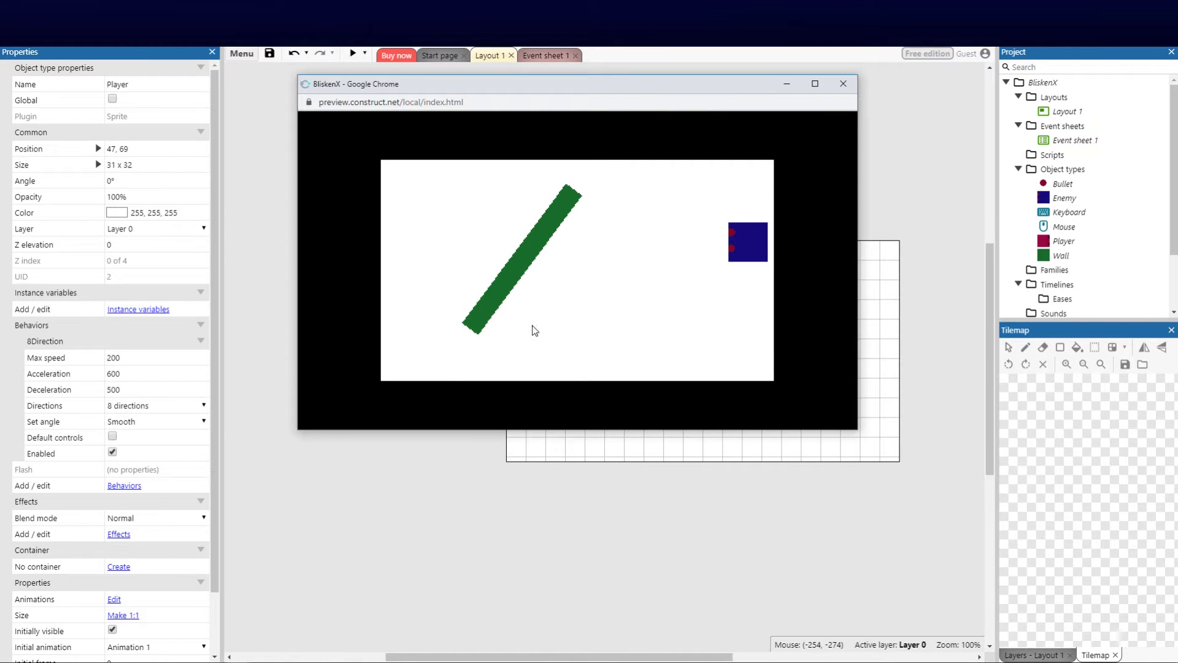
click(843, 83)
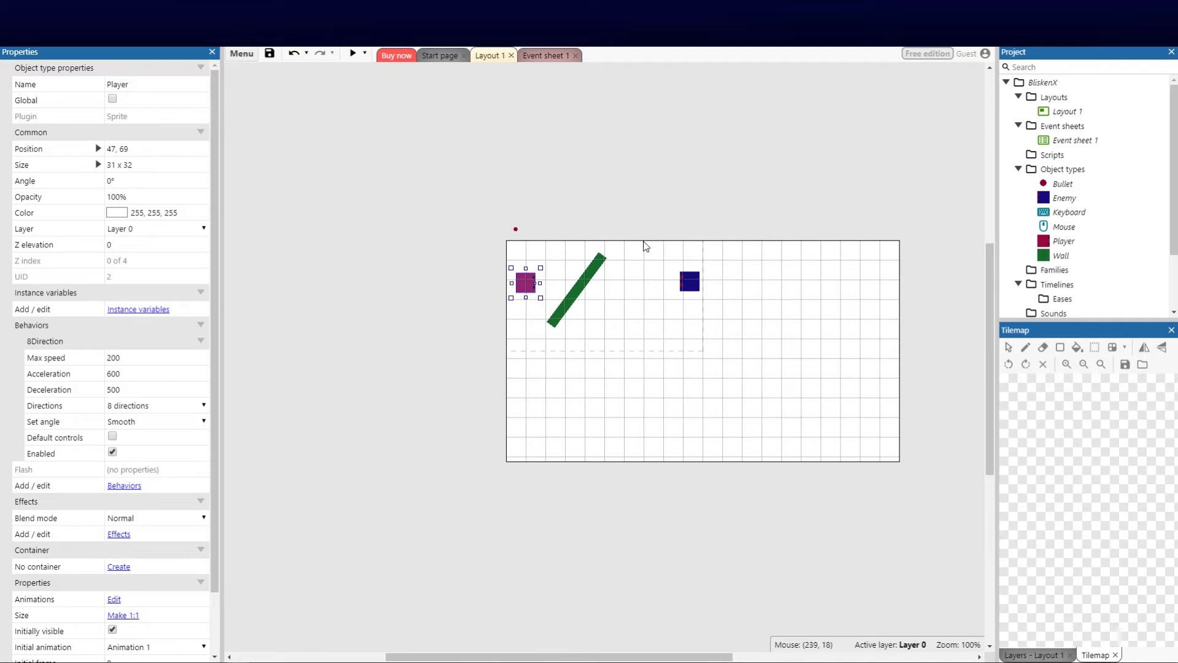
- Add an event group named Enemy AI to Event sheet 1, below the Attack group
click(544, 56)
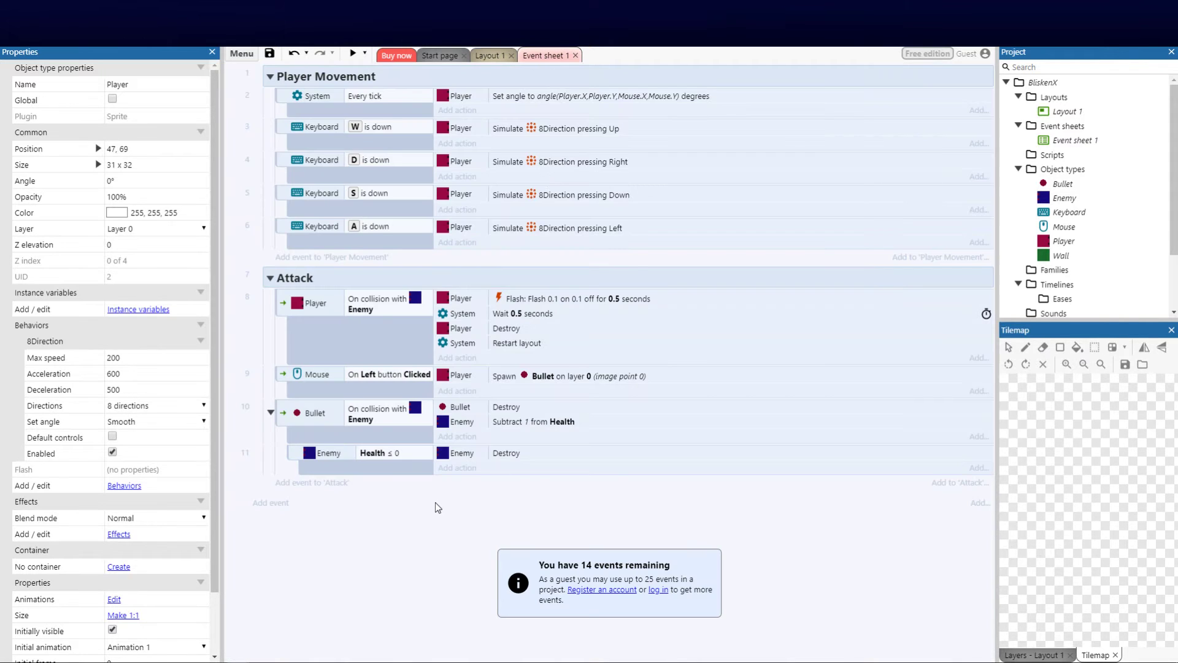
right_click(313, 520)
click(381, 382)
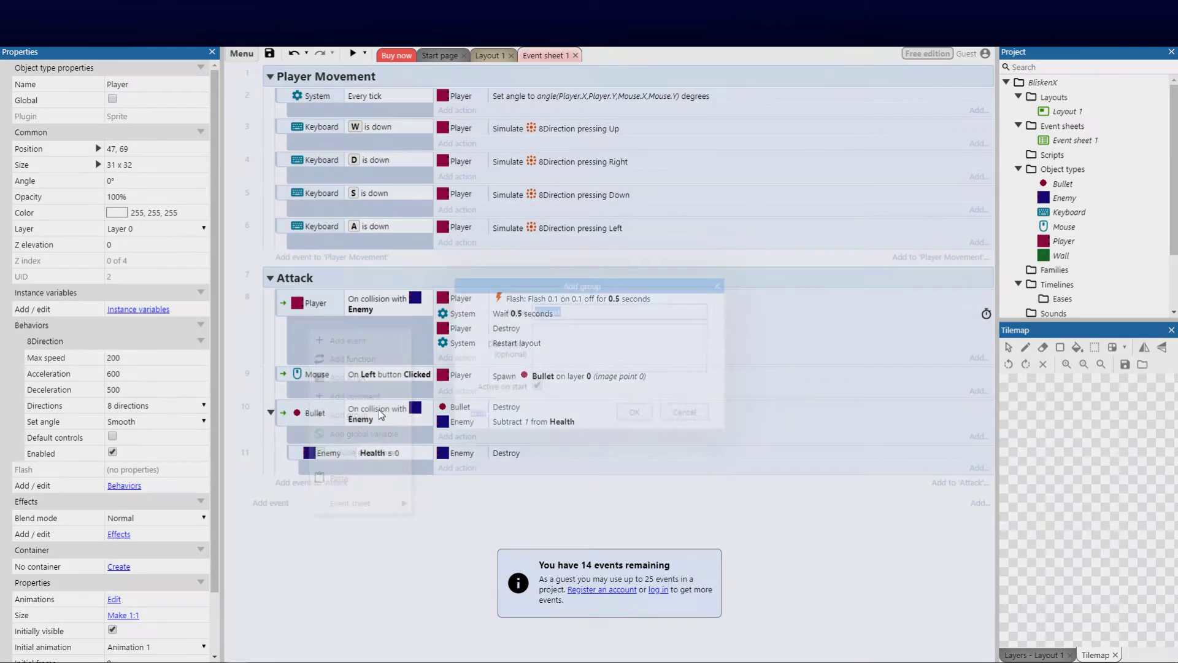
text(Enemy Al)
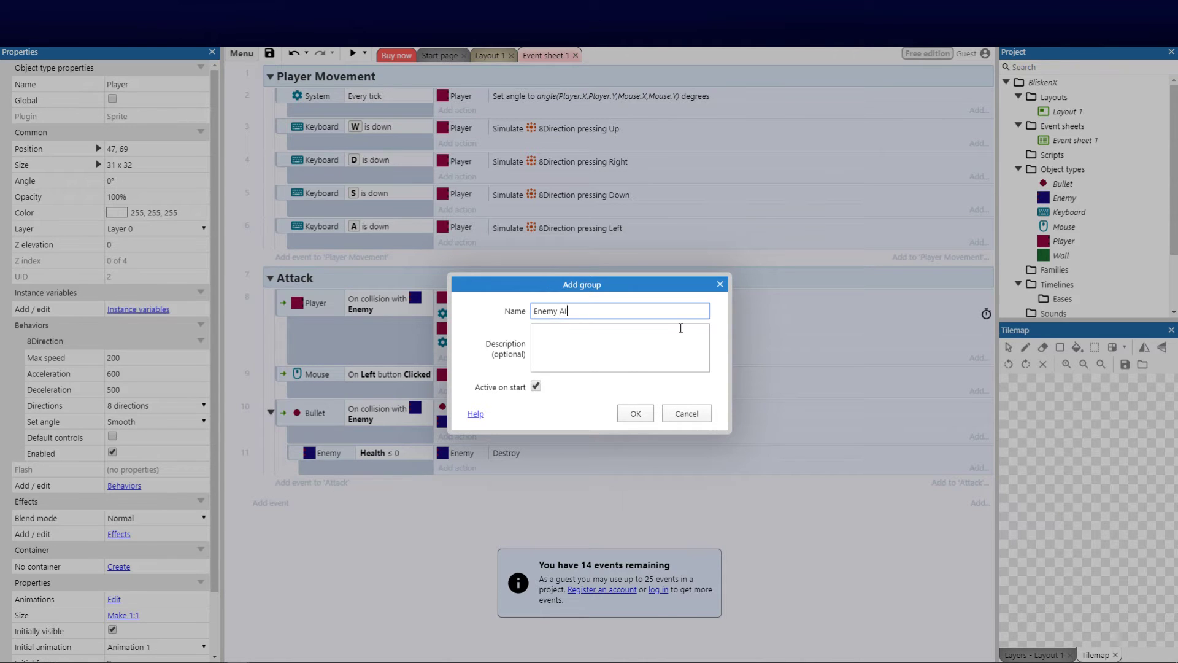
key(Return)
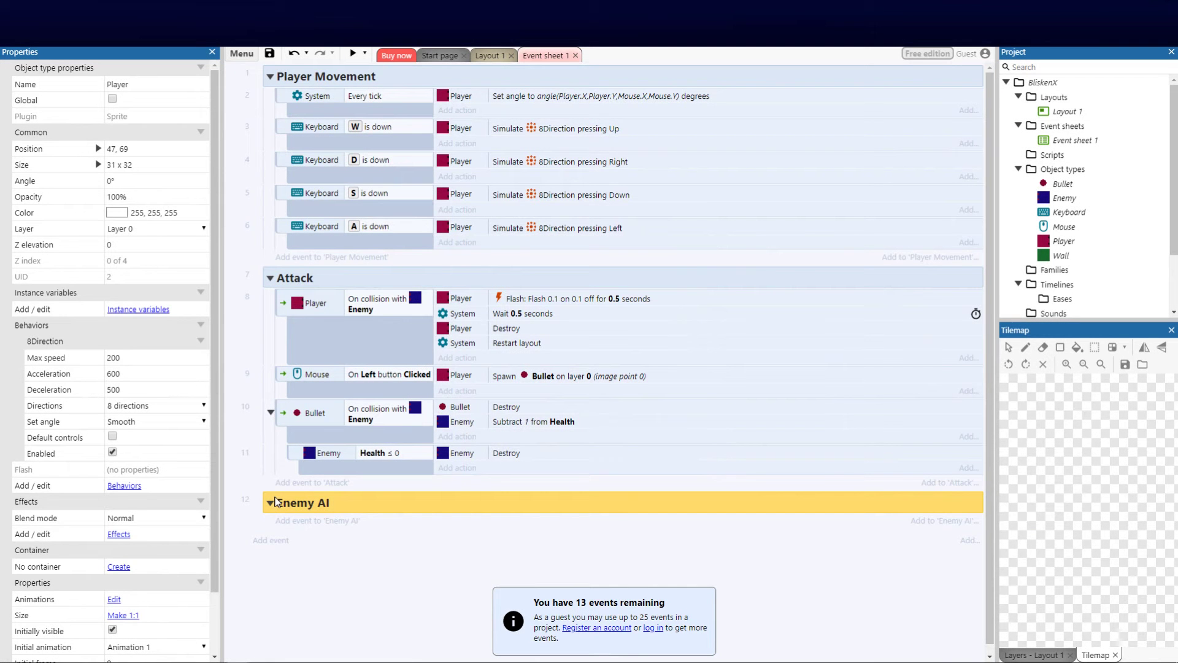
click(368, 584)
- Add an event to the Enemy AI group with the Enemy condition Has LOS to object, choosing Player as the object
click(304, 522)
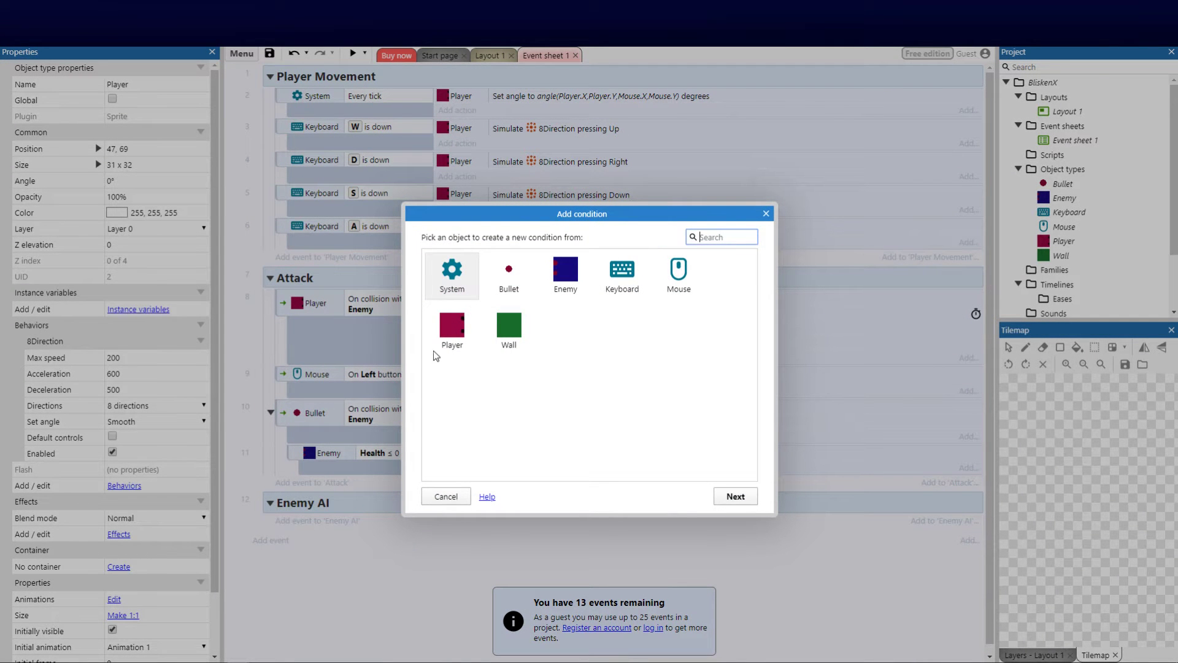
click(569, 281)
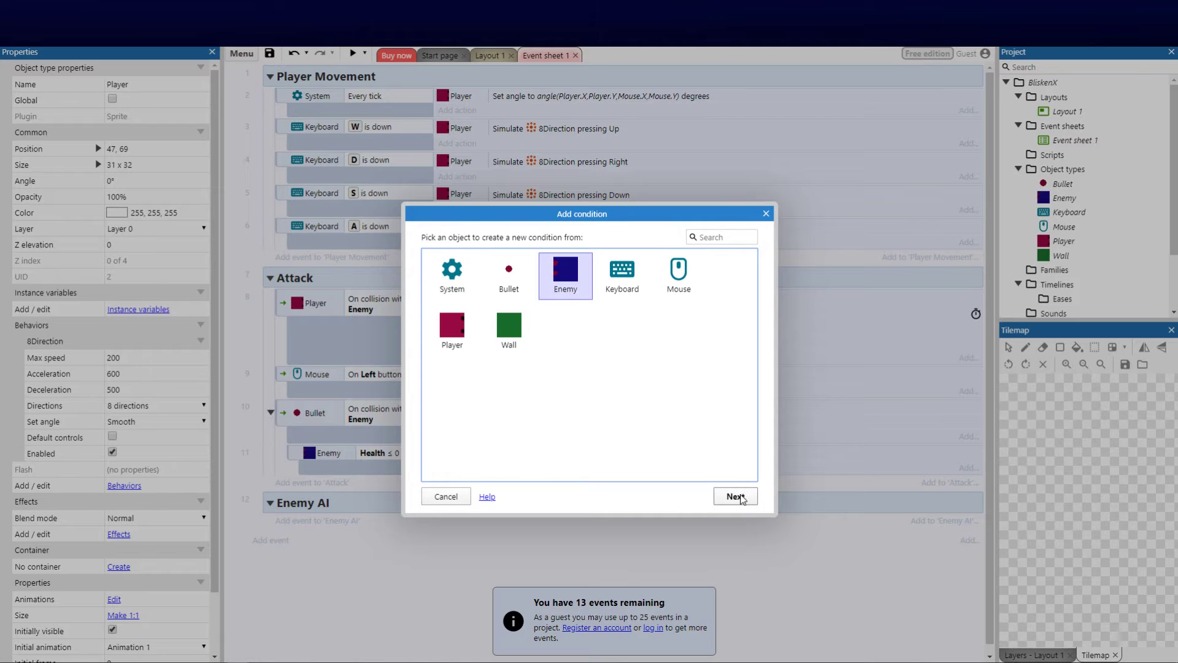
click(736, 497)
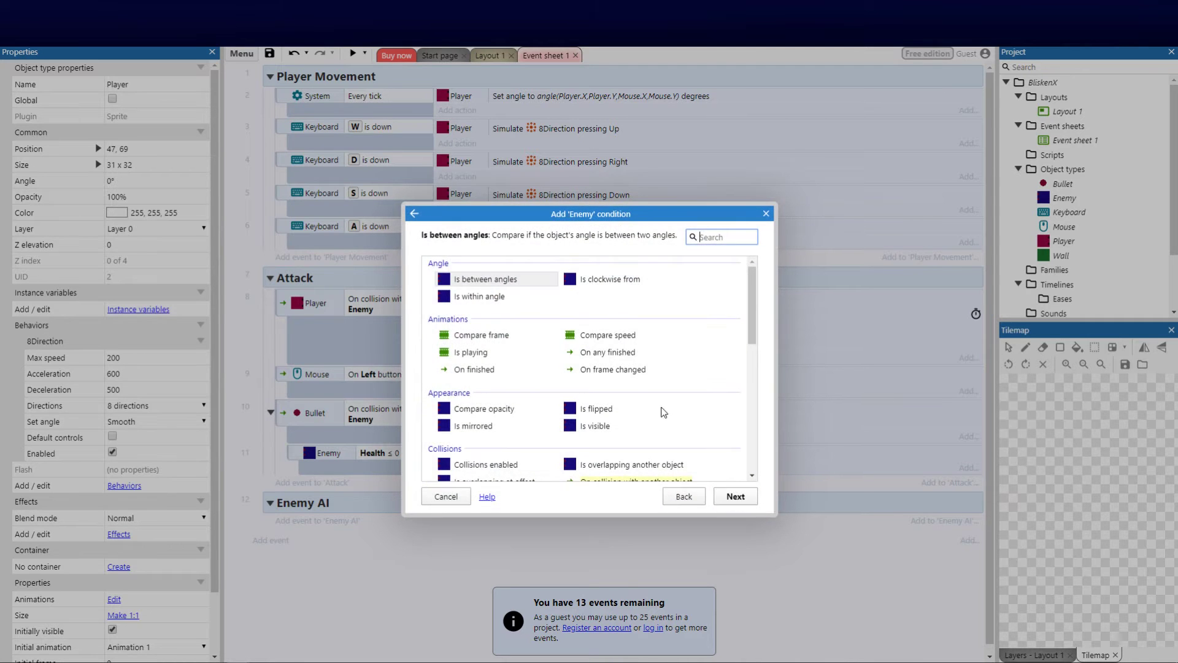
scroll(625, 360, down, 3)
scroll(625, 360, down, 1)
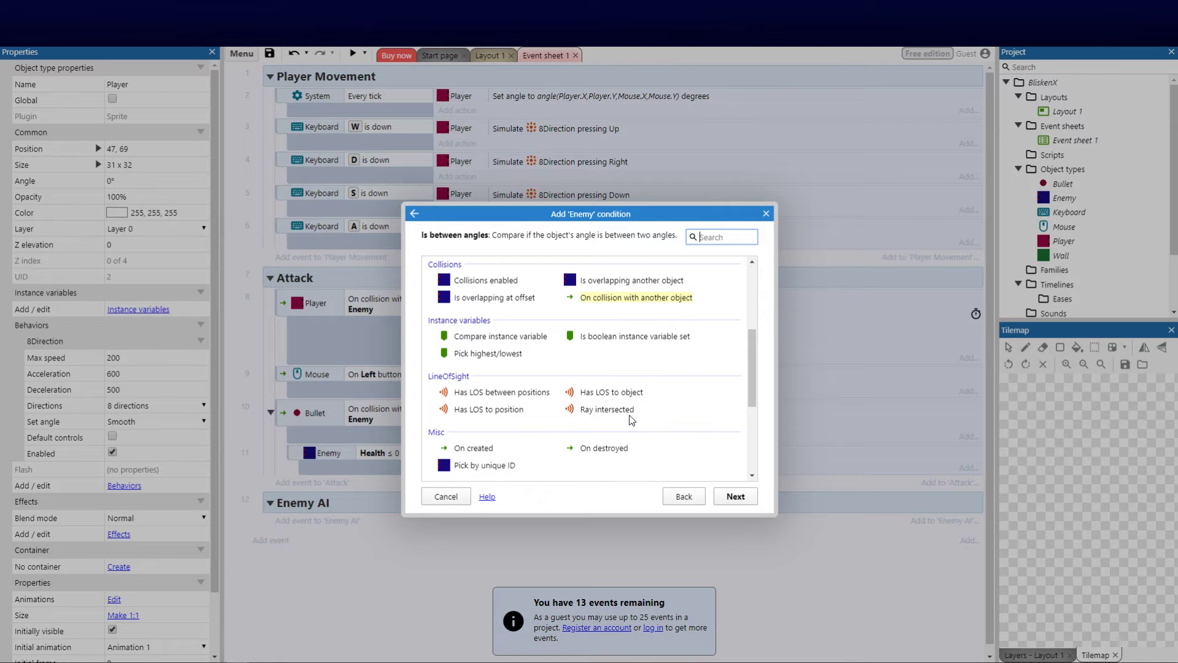
double_click(592, 391)
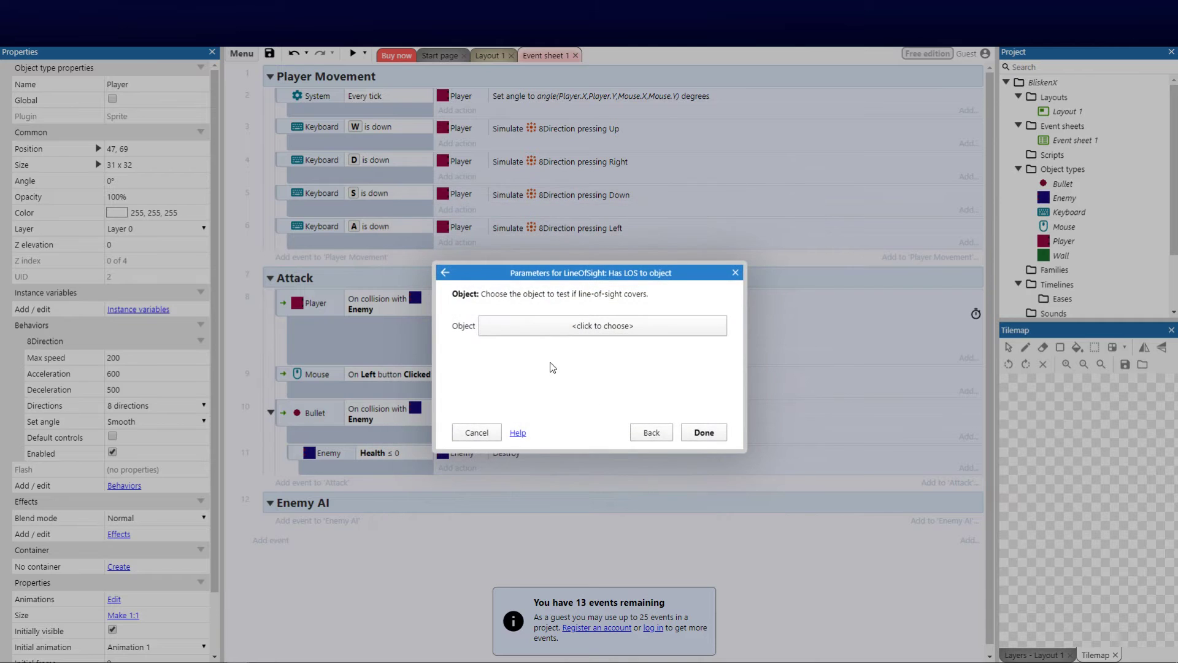
click(565, 326)
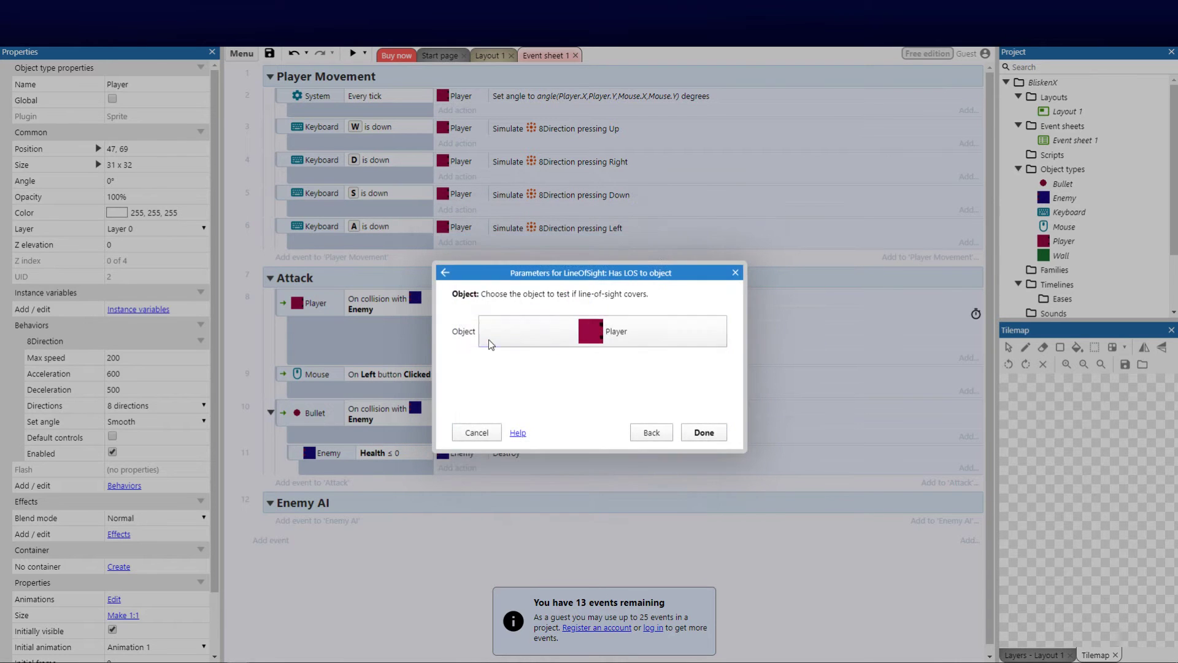
click(704, 432)
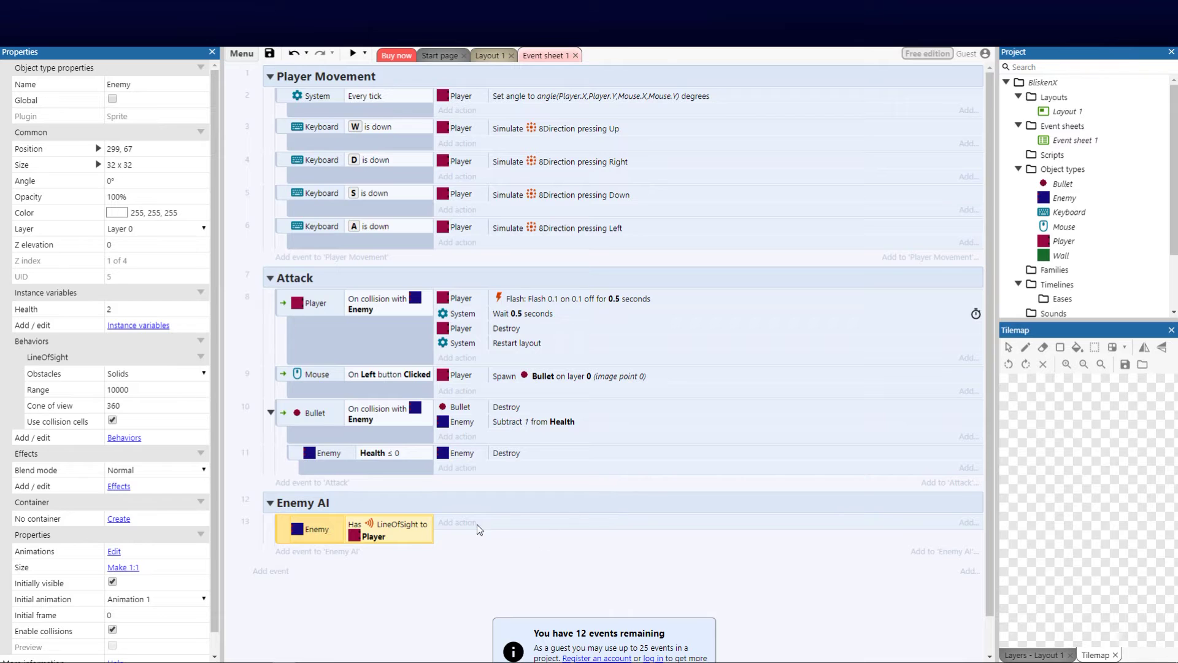
- Add the Move To behavior to the Enemy object in Layout 1
click(489, 54)
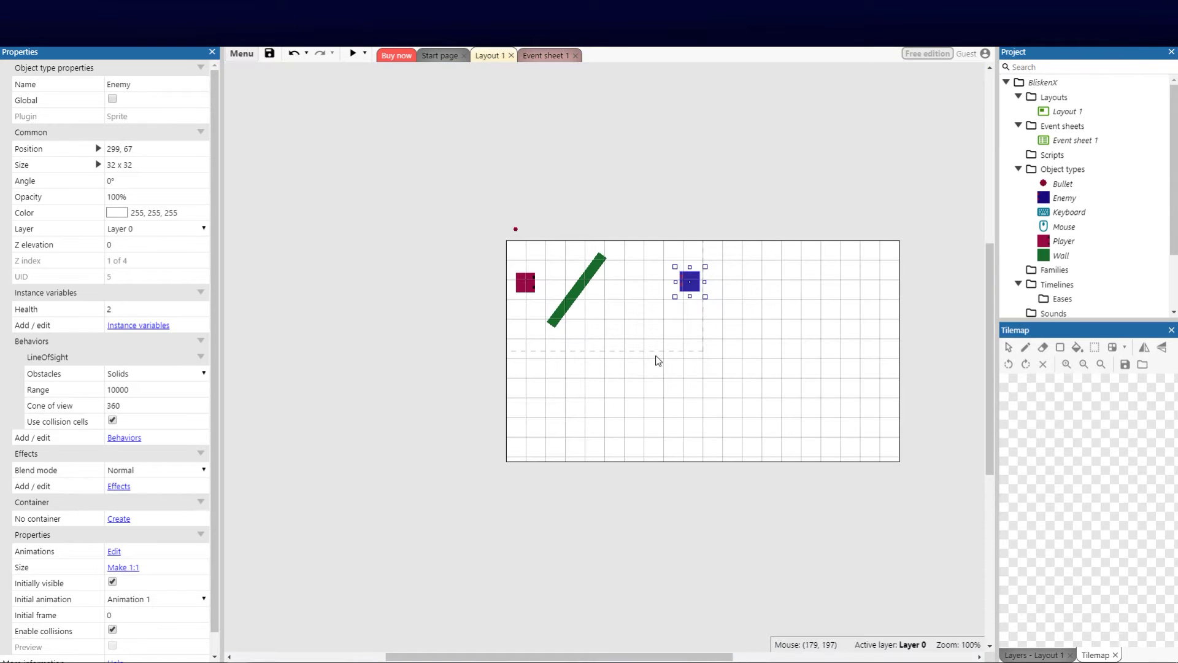
click(123, 437)
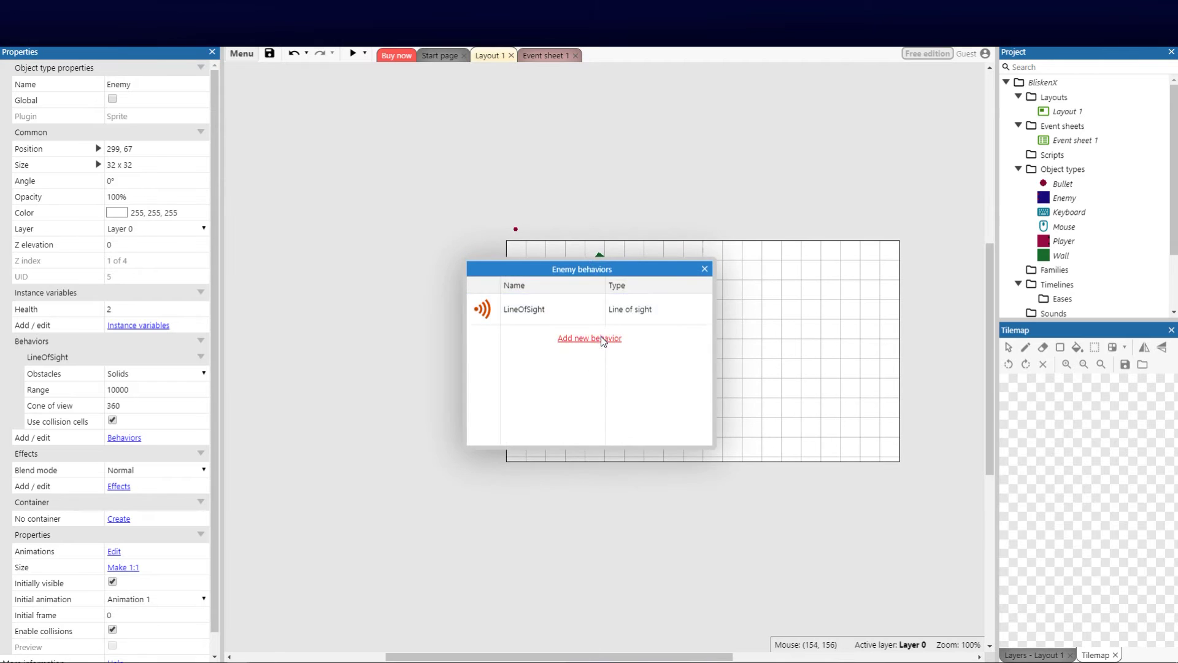
click(589, 338)
text(move)
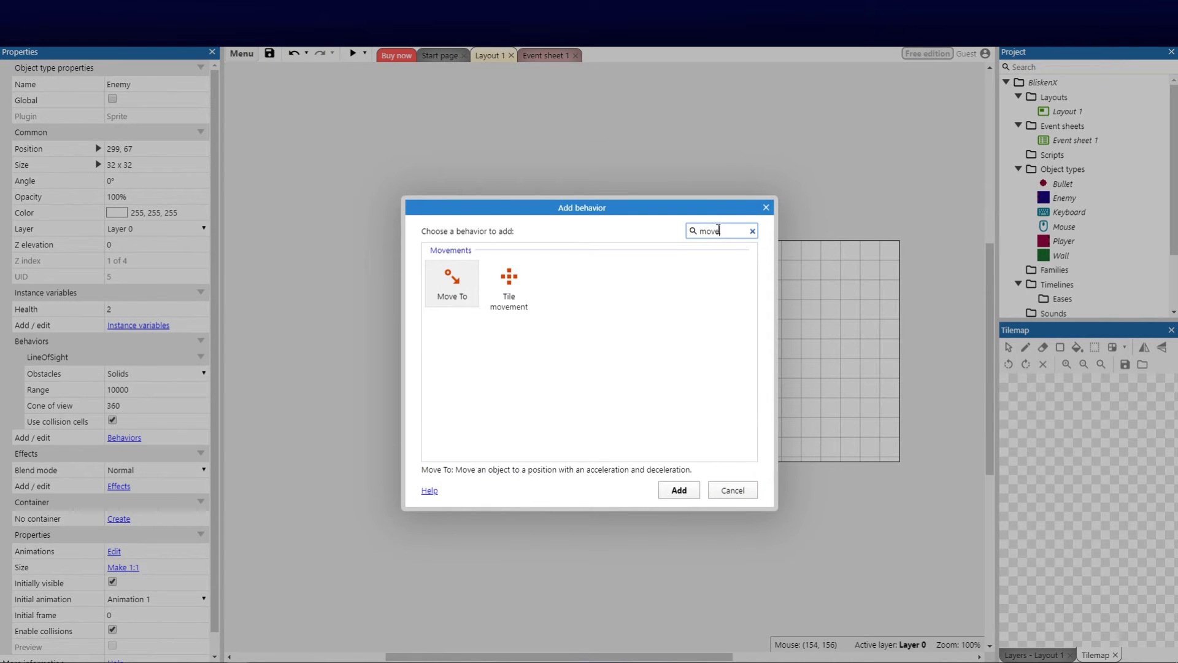
double_click(452, 280)
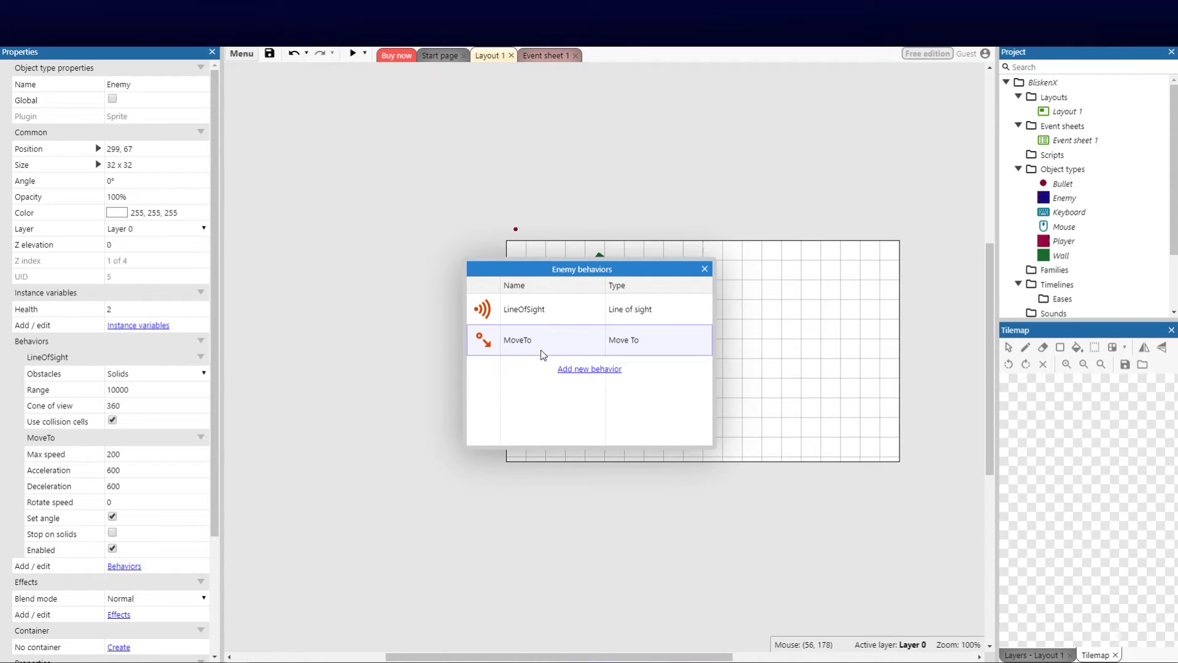
click(706, 269)
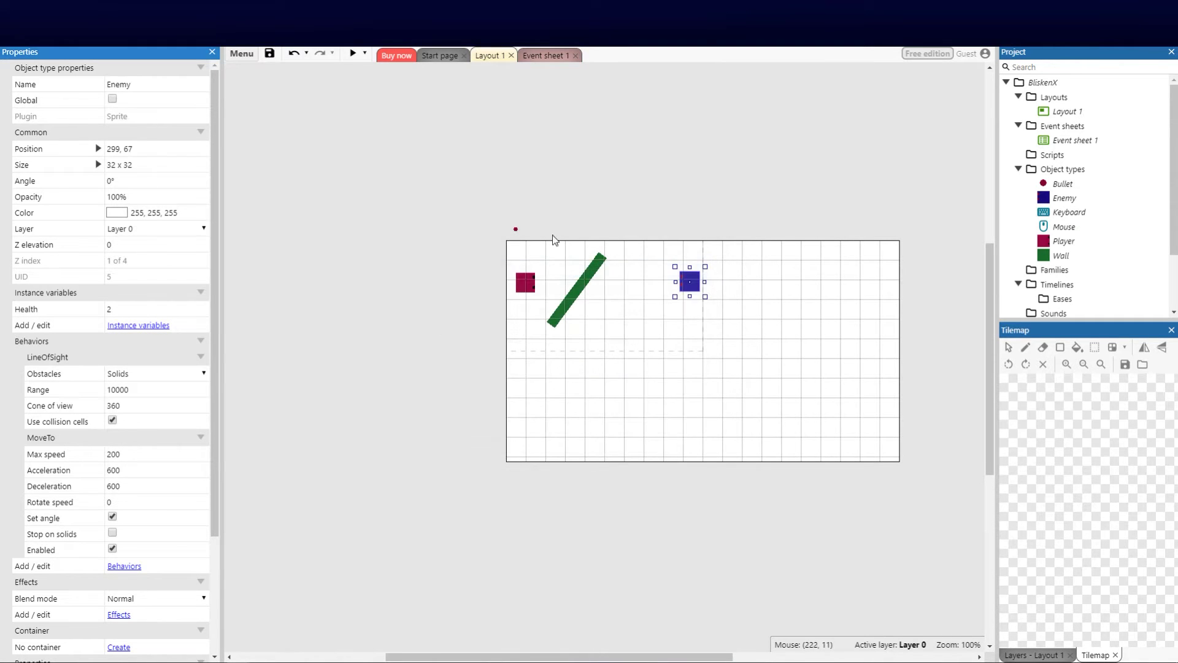
- Set the max speed of the Enemy's MoveTo behavior to 80
click(133, 454)
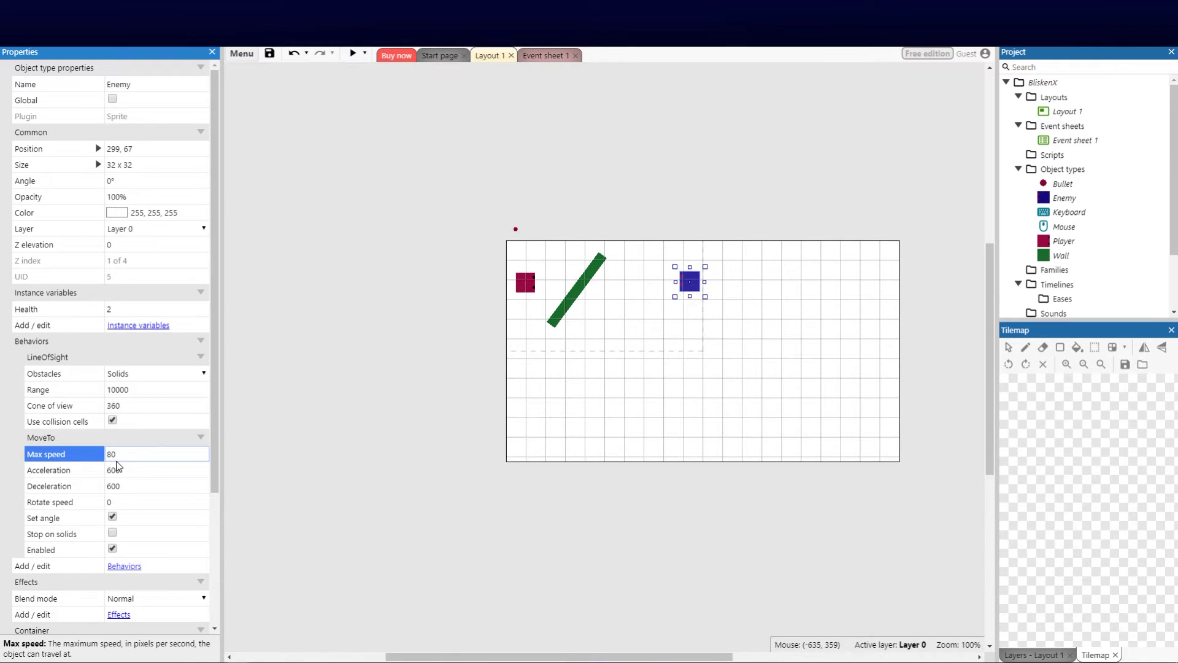
text(80)
click(333, 463)
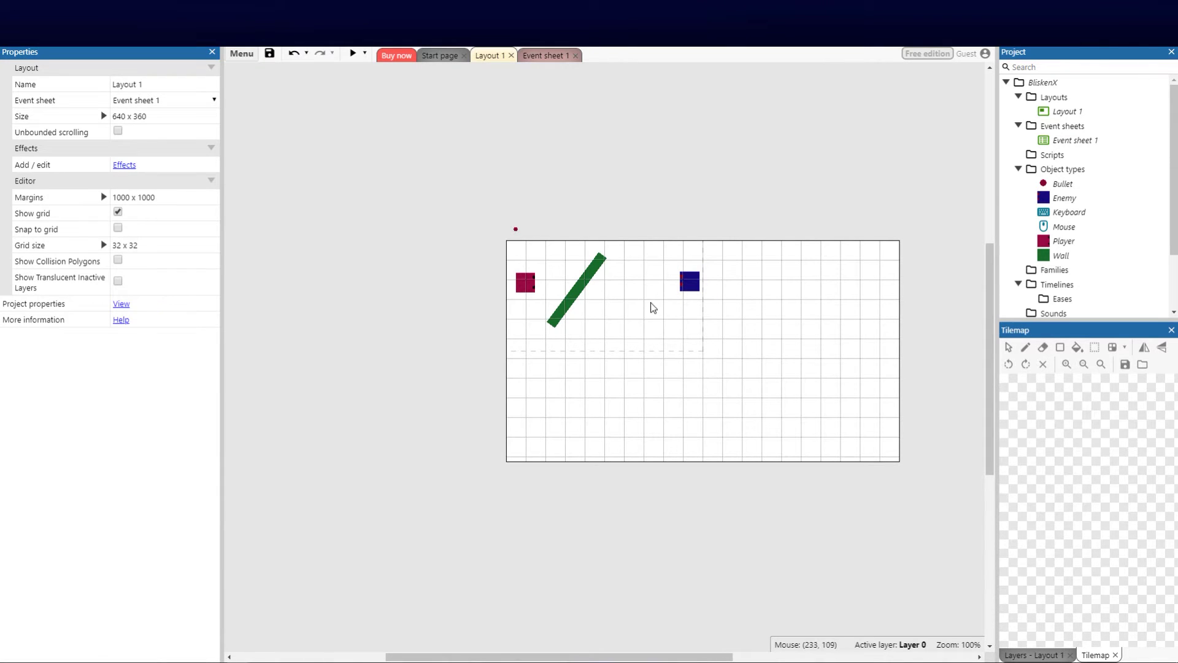
click(685, 293)
- Add an Enemy Move to object action to the line-of-sight event, targeting Player in Direct mode
click(544, 55)
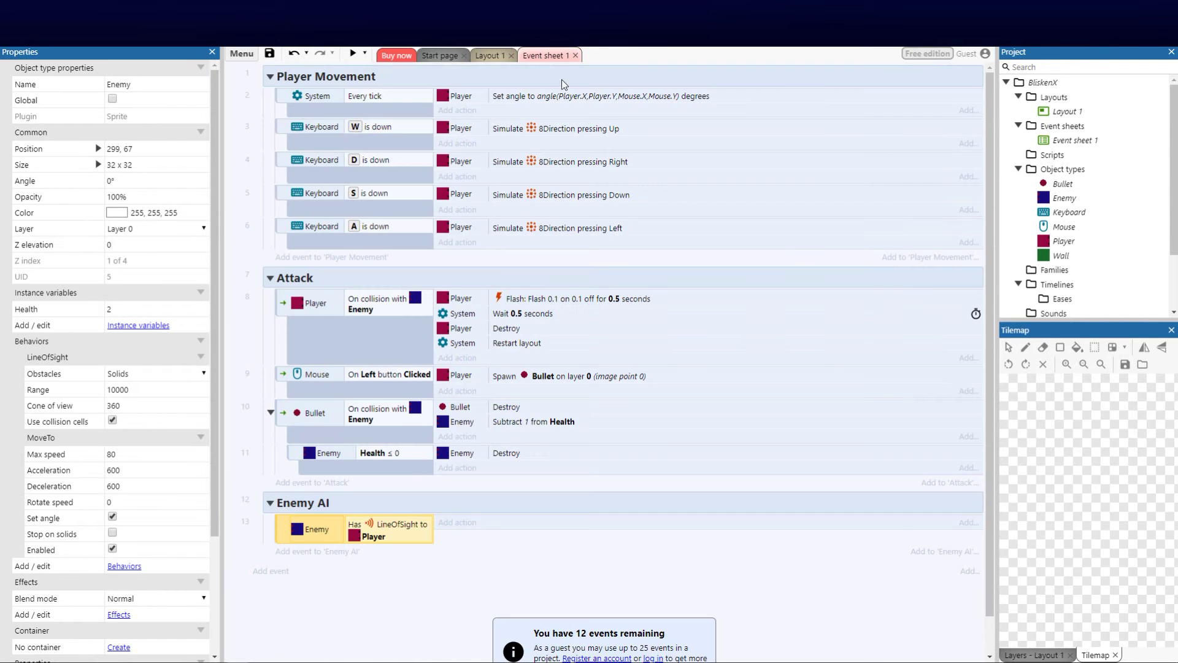
scroll(438, 454, down, 1)
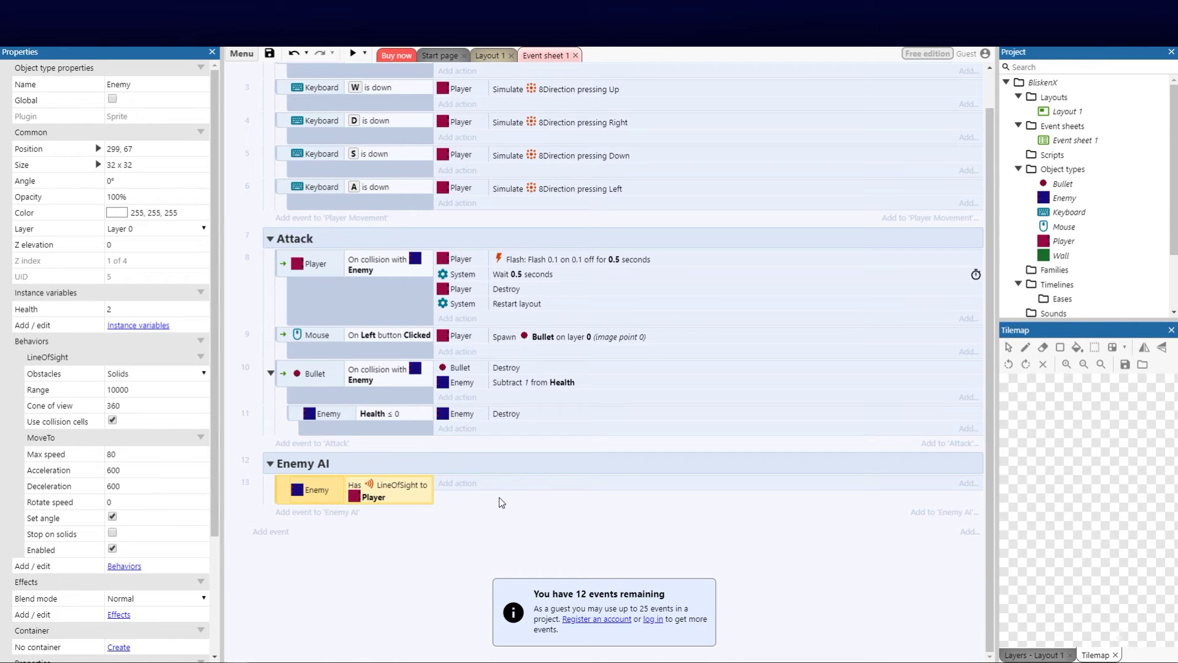
click(460, 485)
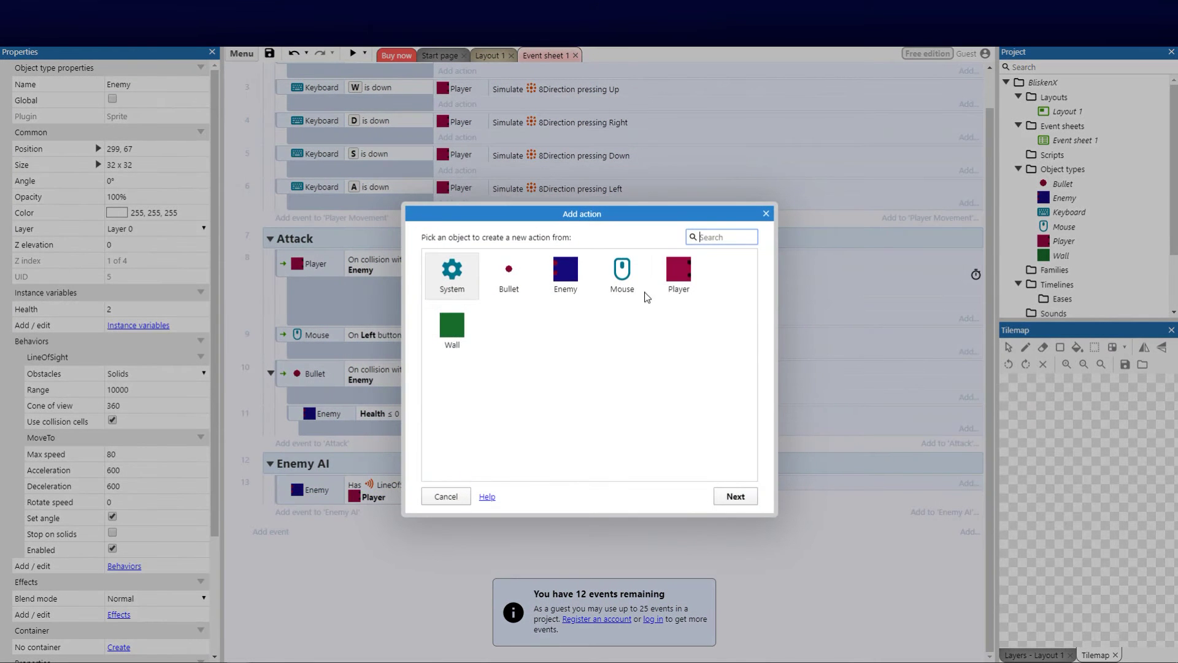
double_click(571, 293)
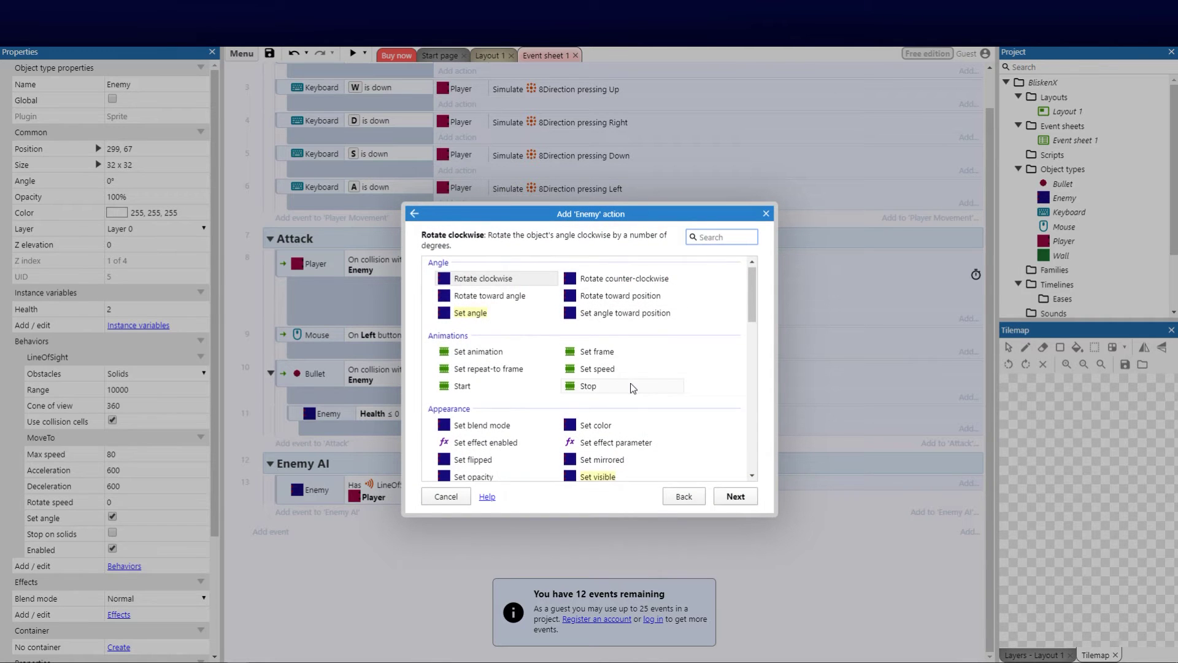
scroll(632, 386, down, 3)
scroll(632, 386, down, 5)
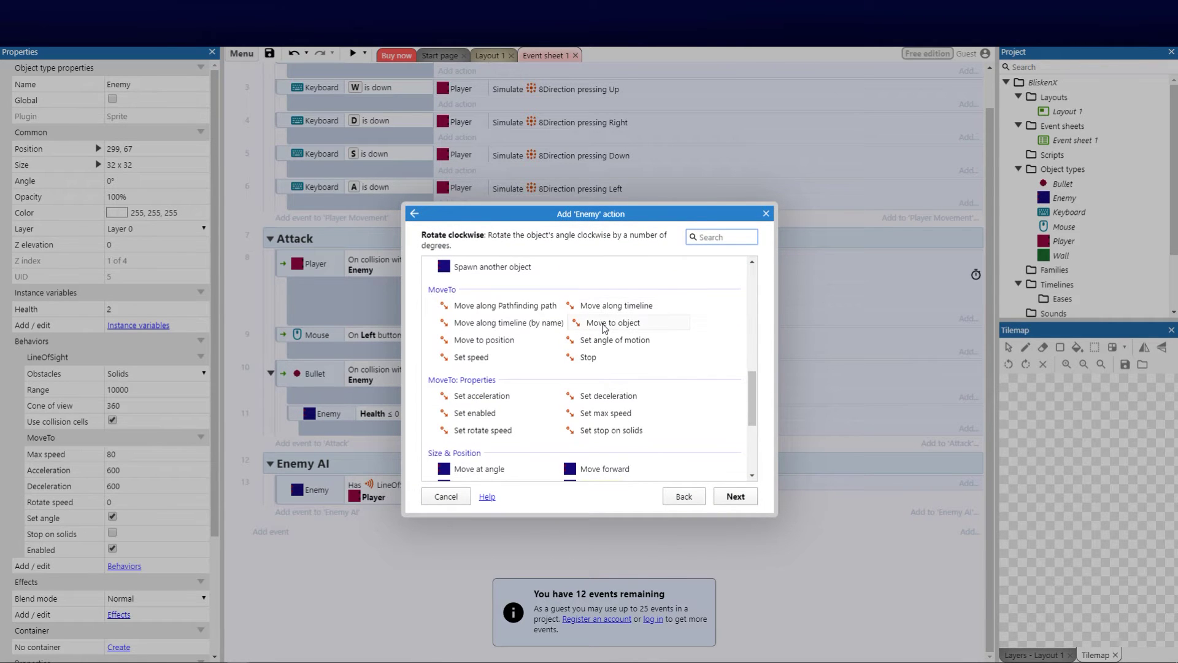
click(603, 324)
double_click(603, 324)
click(608, 324)
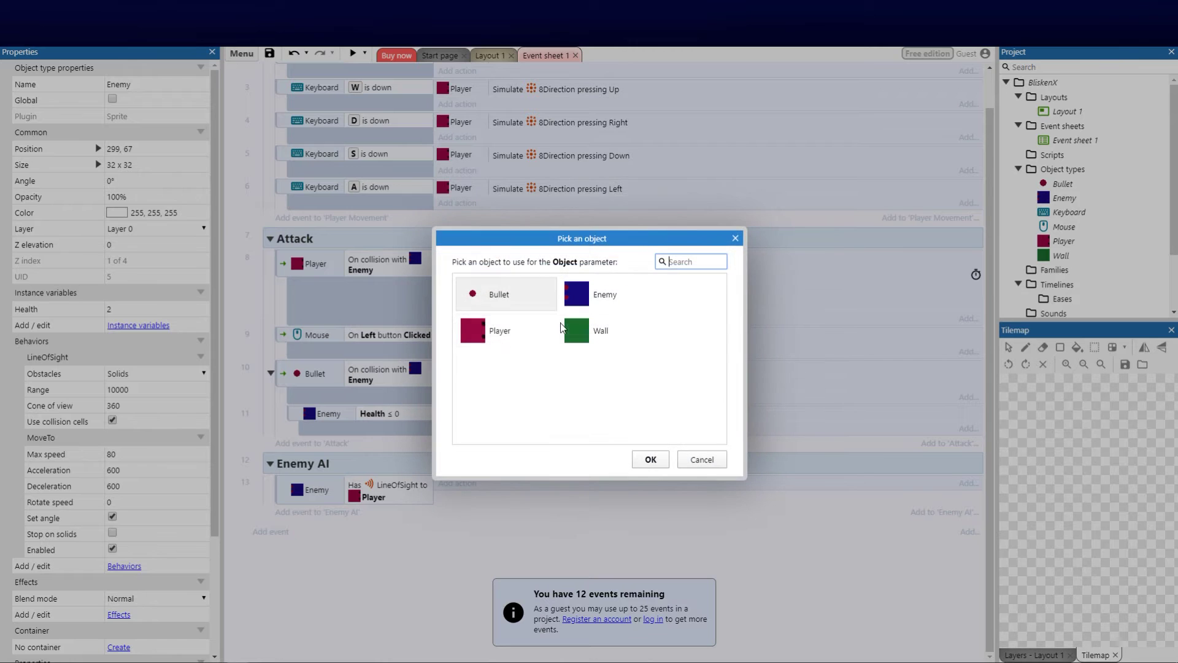
double_click(490, 332)
click(528, 356)
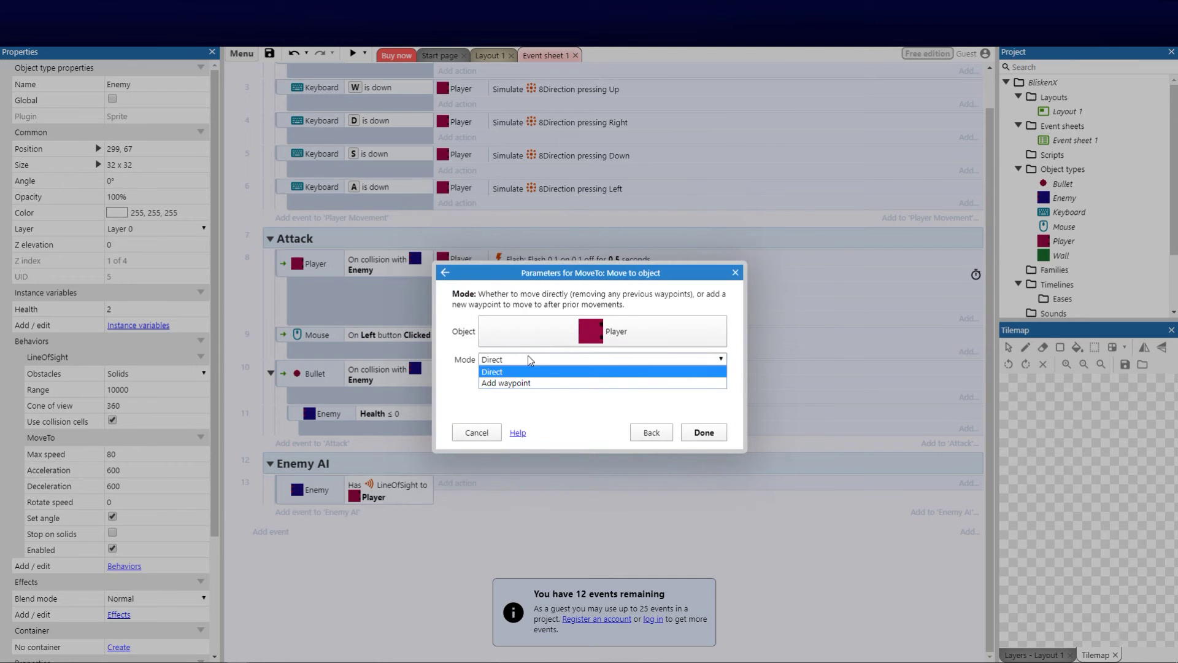
click(532, 372)
click(703, 432)
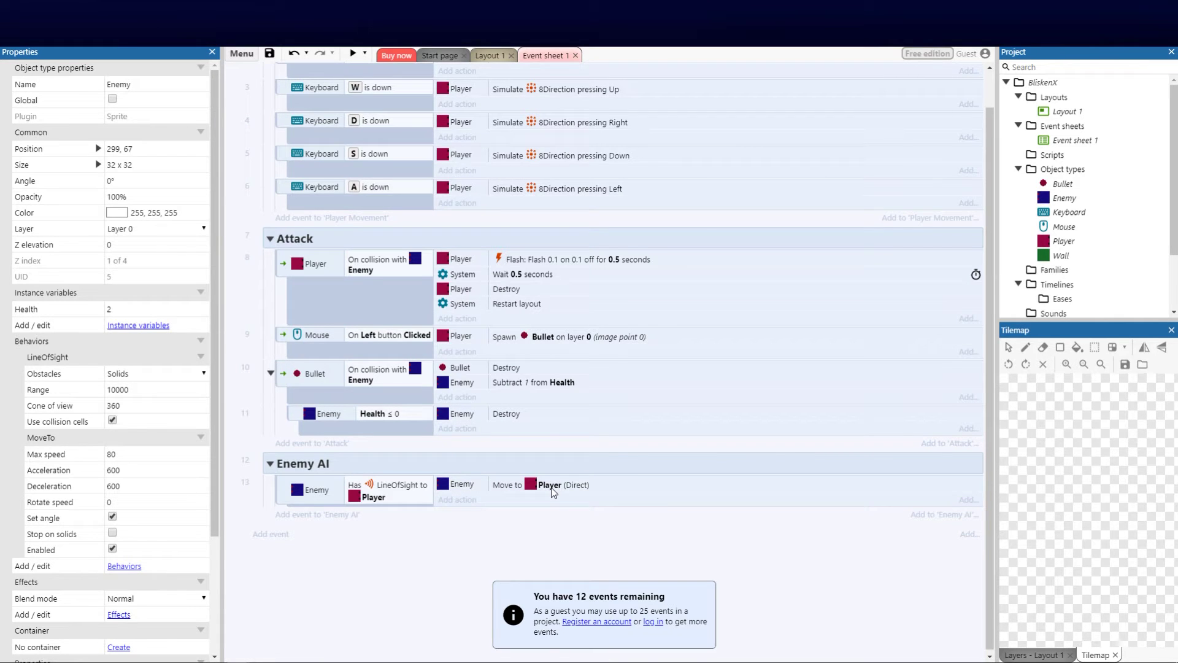
- Preview the game and steer the Player around the Wall to test how the Enemy follows it
click(353, 53)
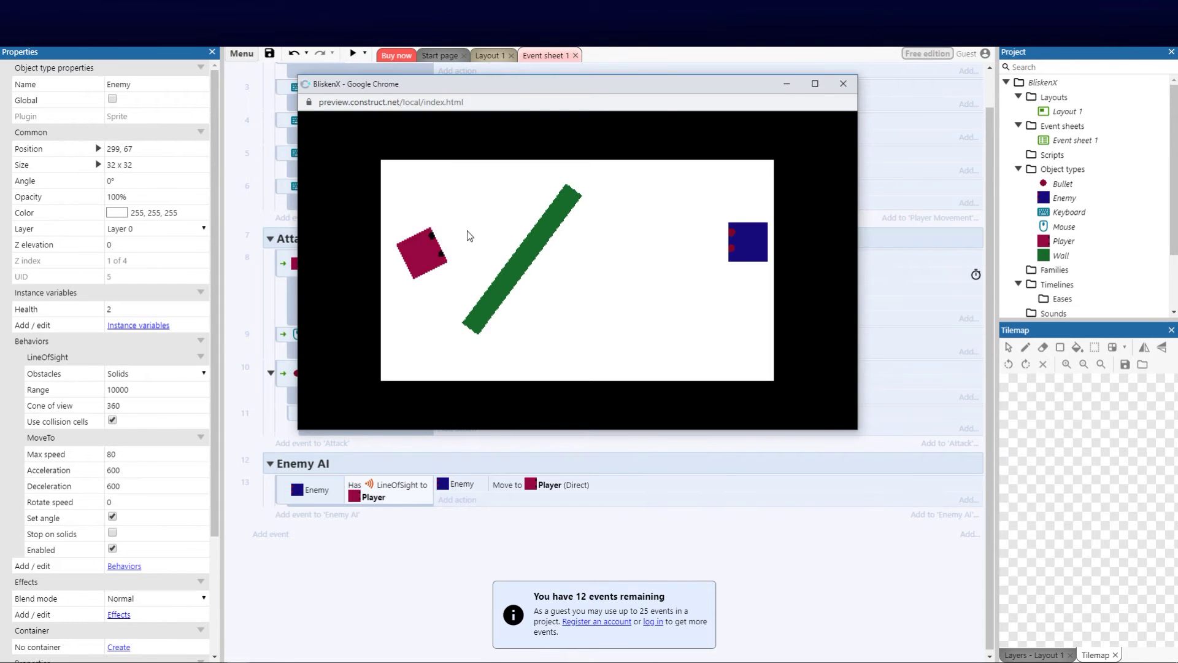
key(Down)
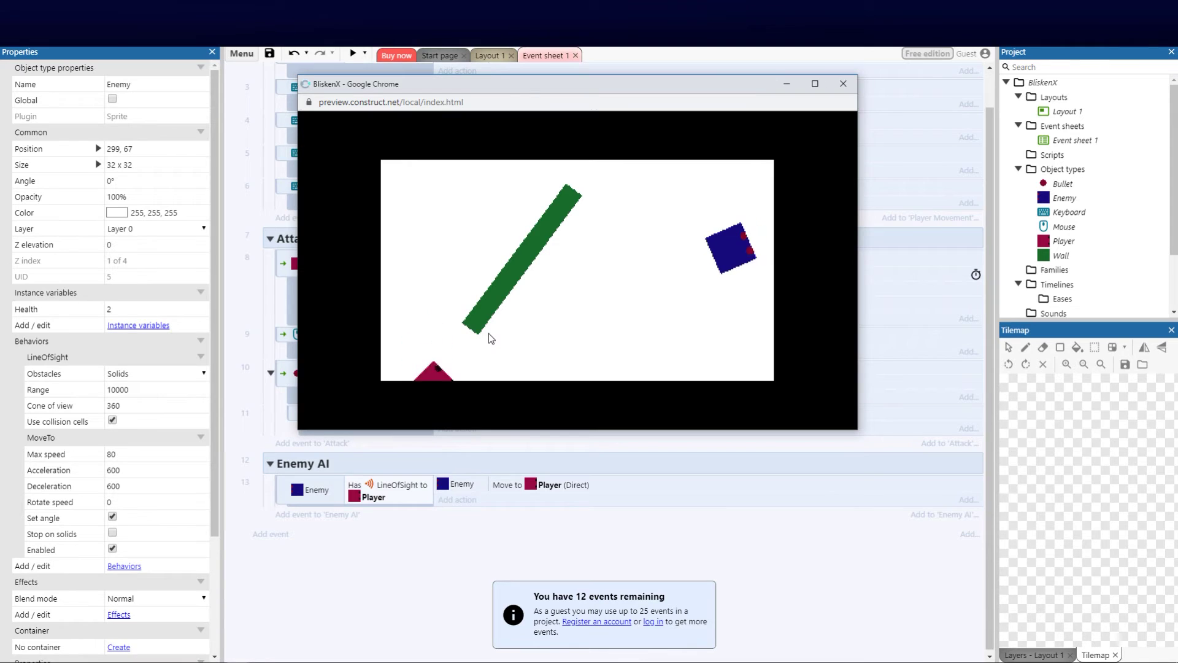
key(Up)
key(Right)
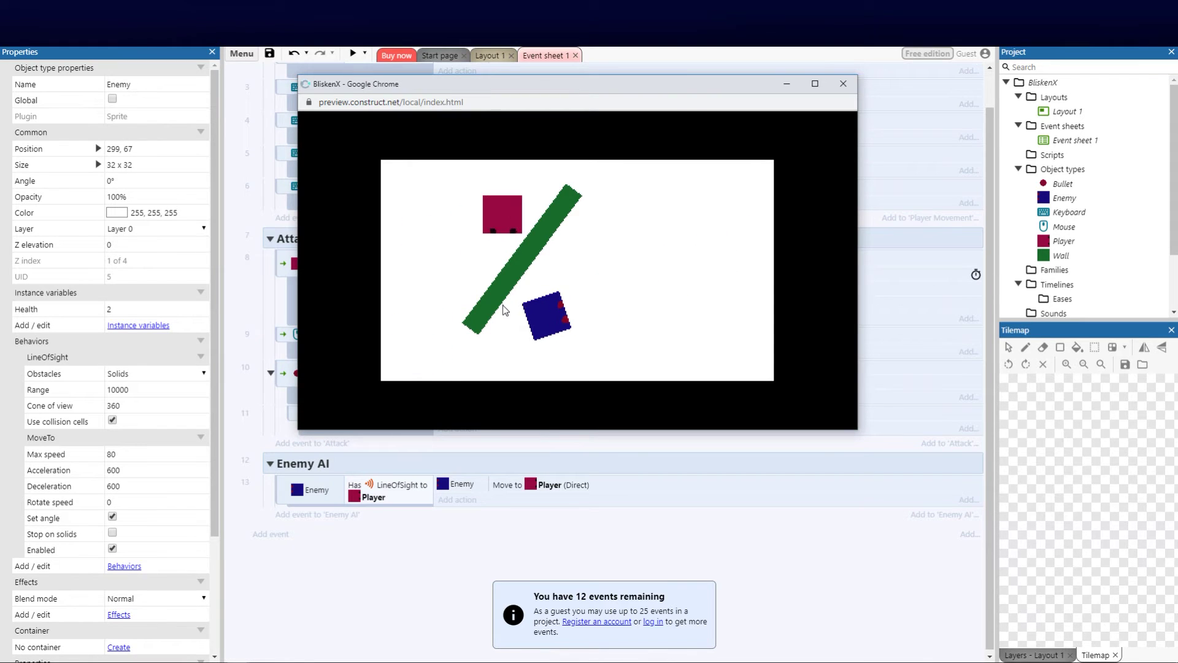
key(Up)
key(Right)
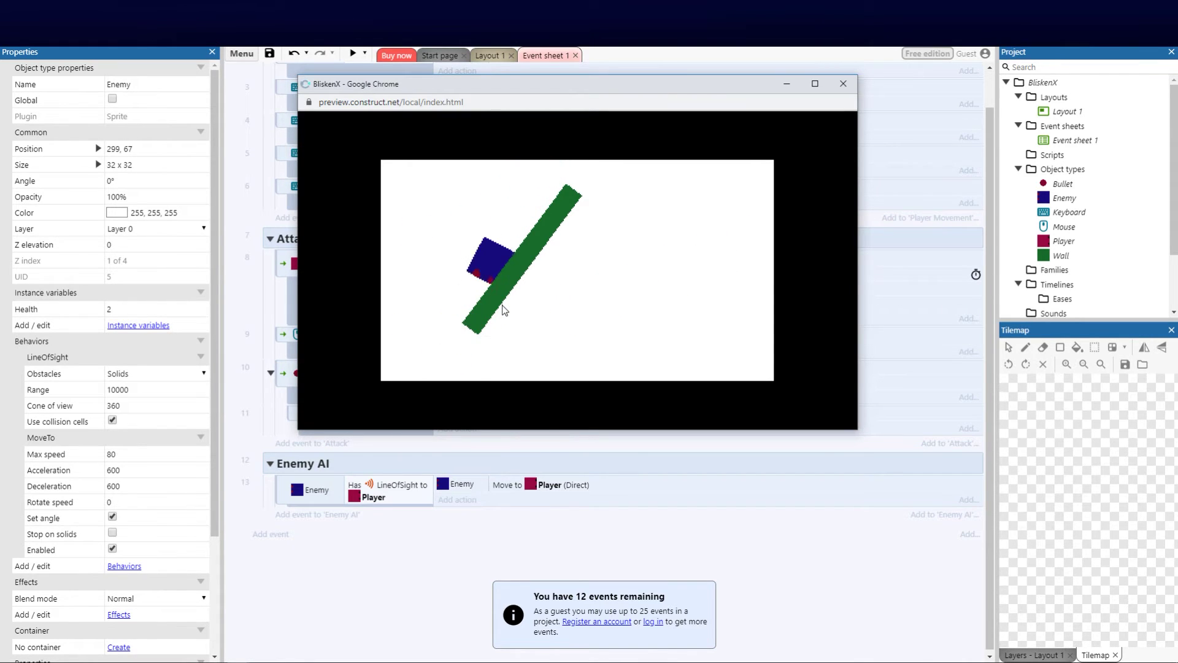
key(Down)
key(Left)
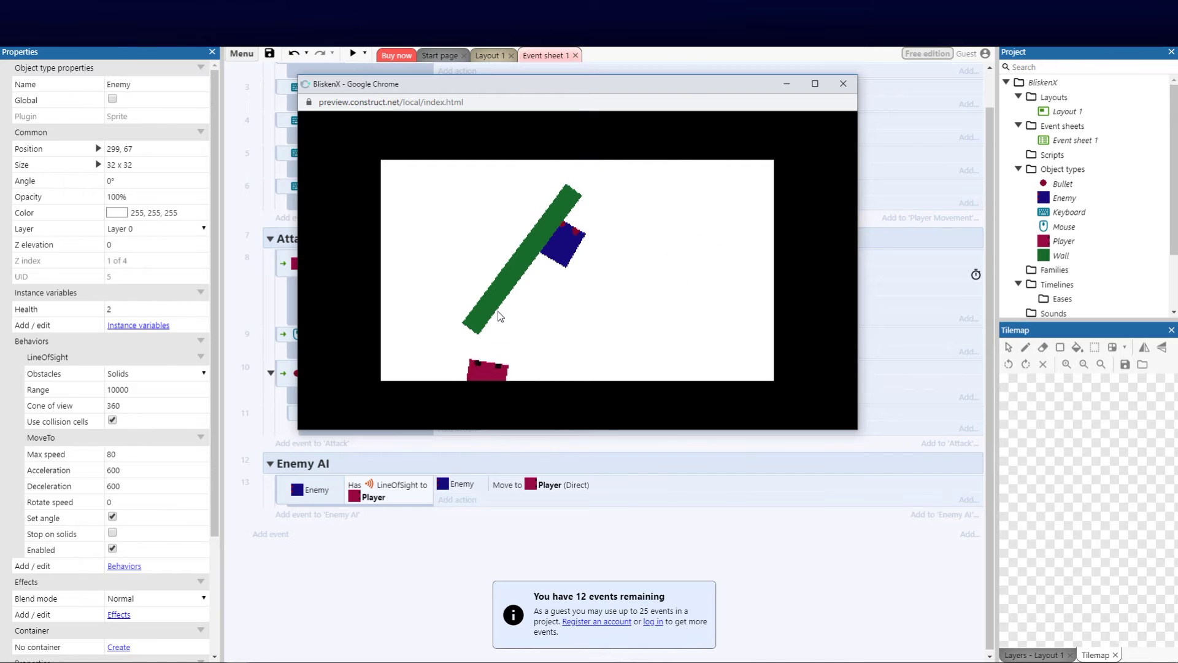
key(Up)
key(Right)
key(Right)
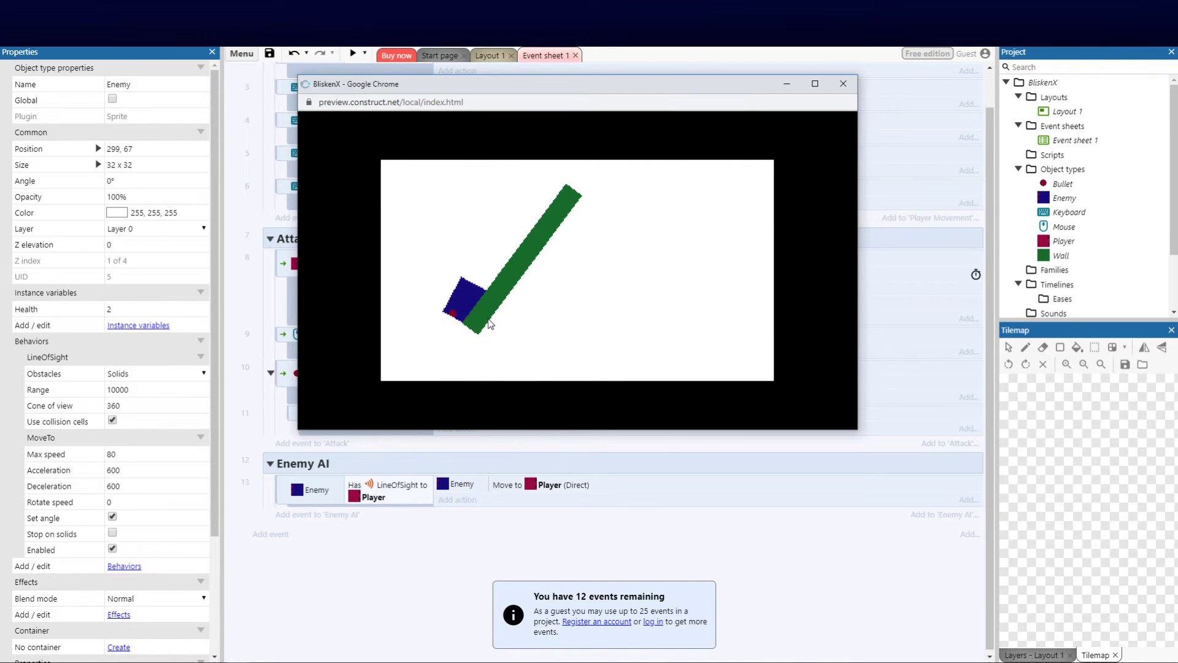
key(Down)
key(Left)
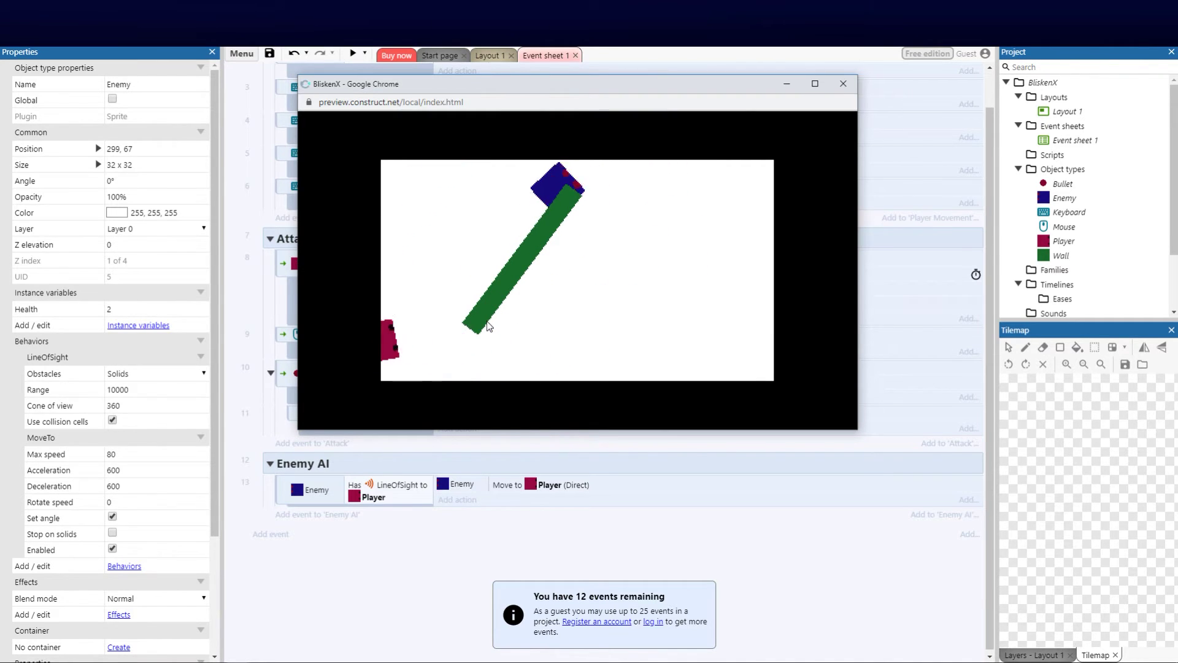
key(Right)
key(Up)
key(Up)
key(Left)
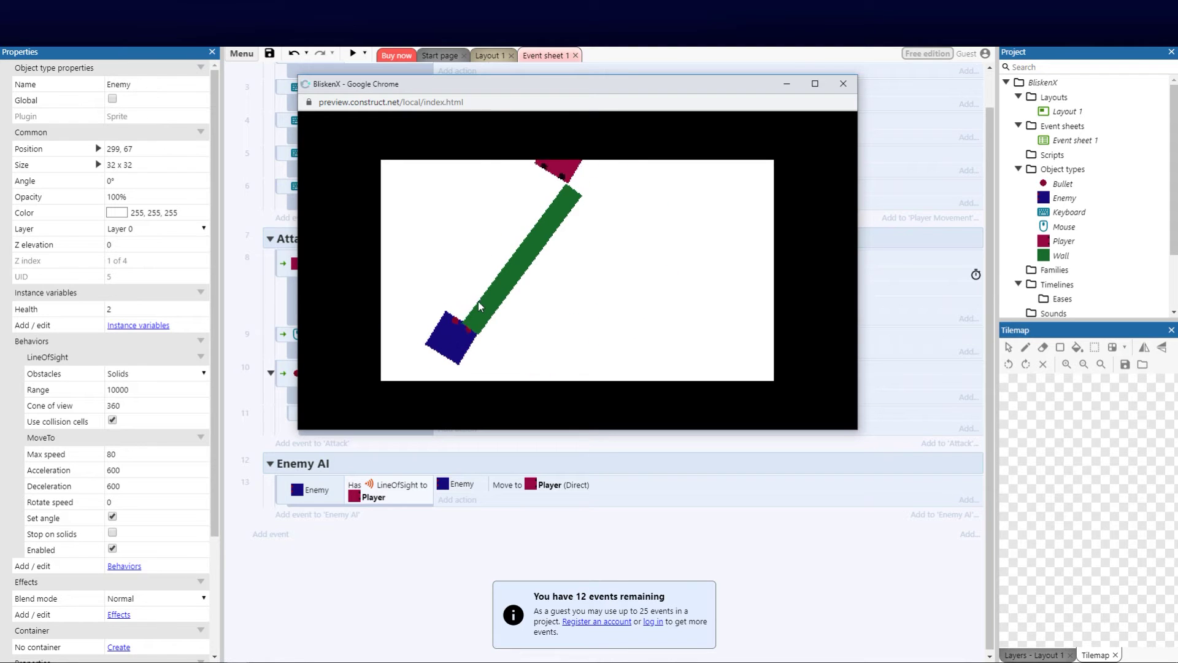
key(Down)
key(Right)
key(Up)
key(Down)
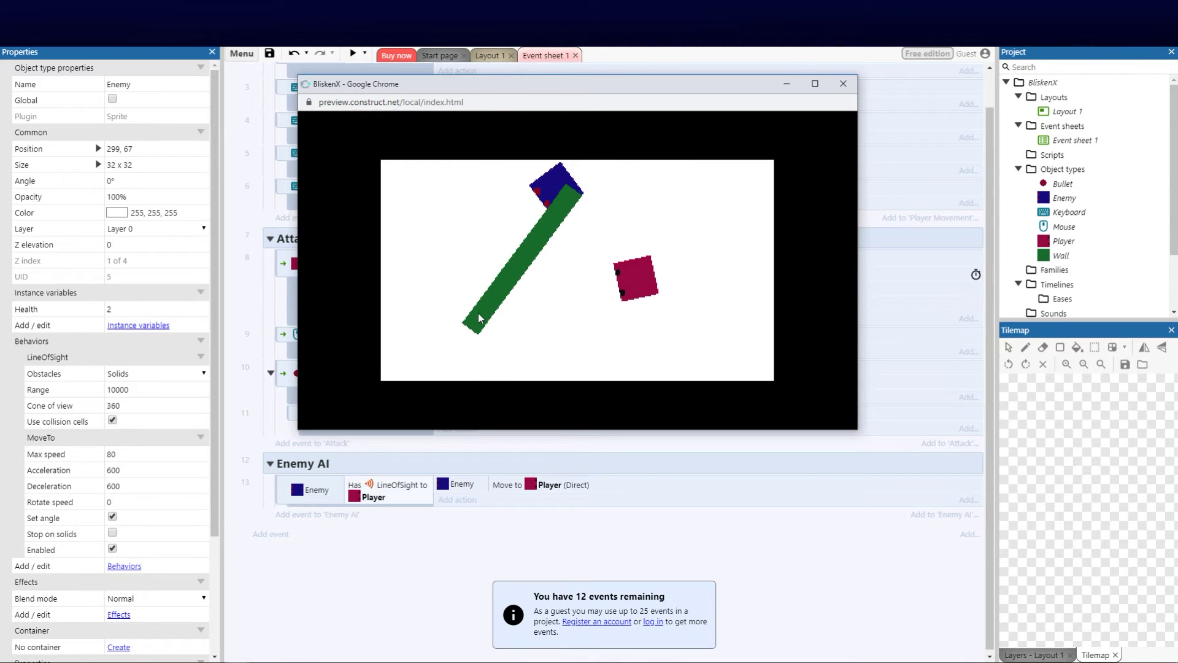
key(Left)
key(Down)
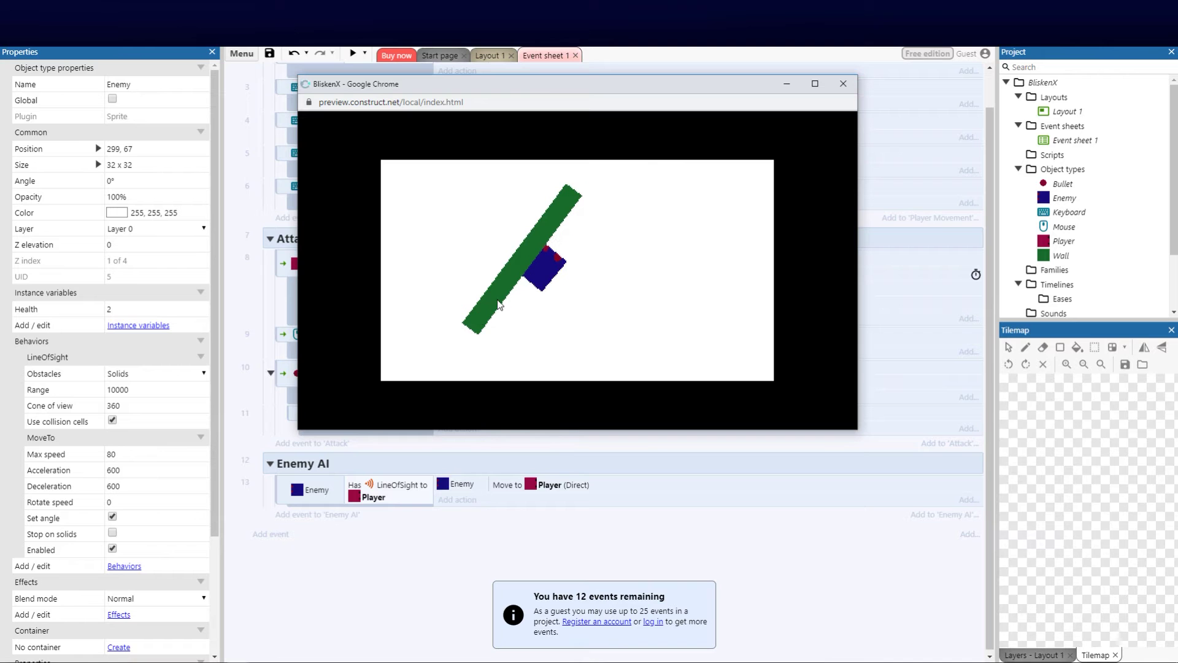
click(844, 84)
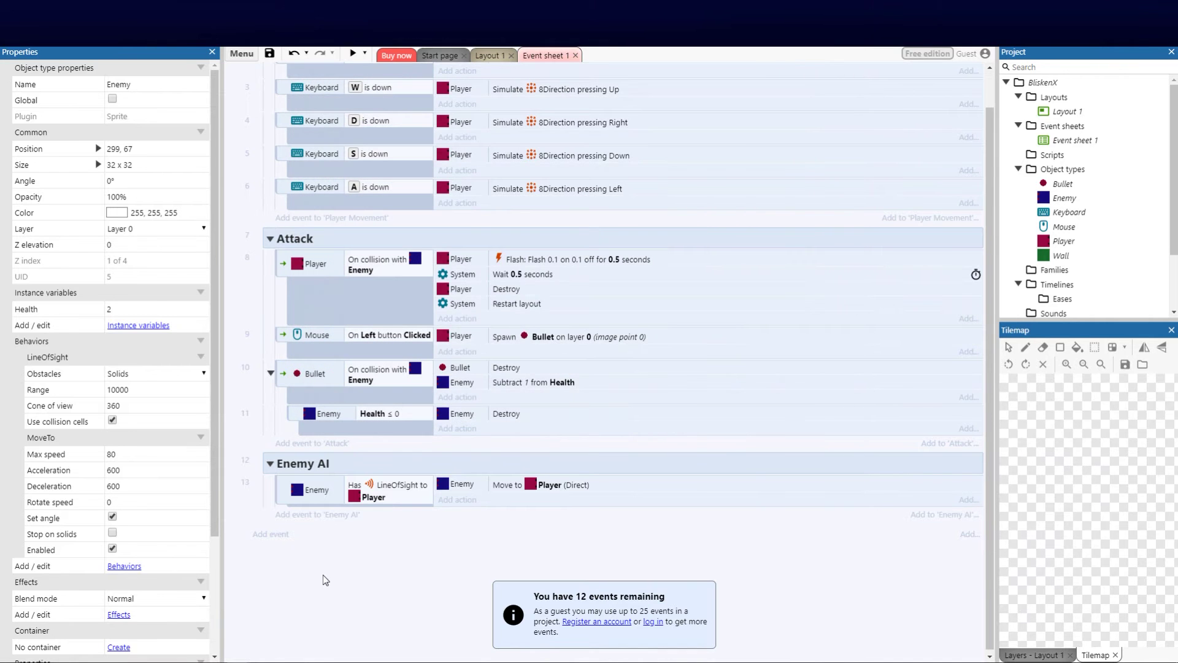
- Duplicate the Enemy line-of-sight event in the Enemy AI group and invert the copy's condition
click(313, 516)
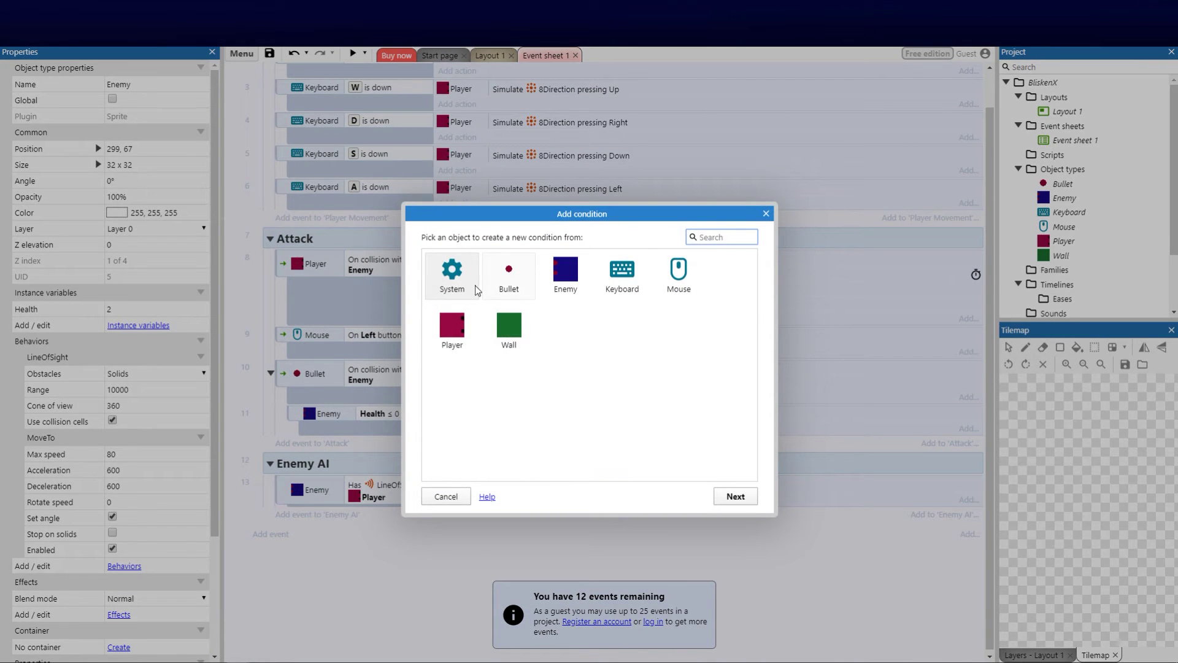
click(446, 497)
click(356, 499)
click(283, 488)
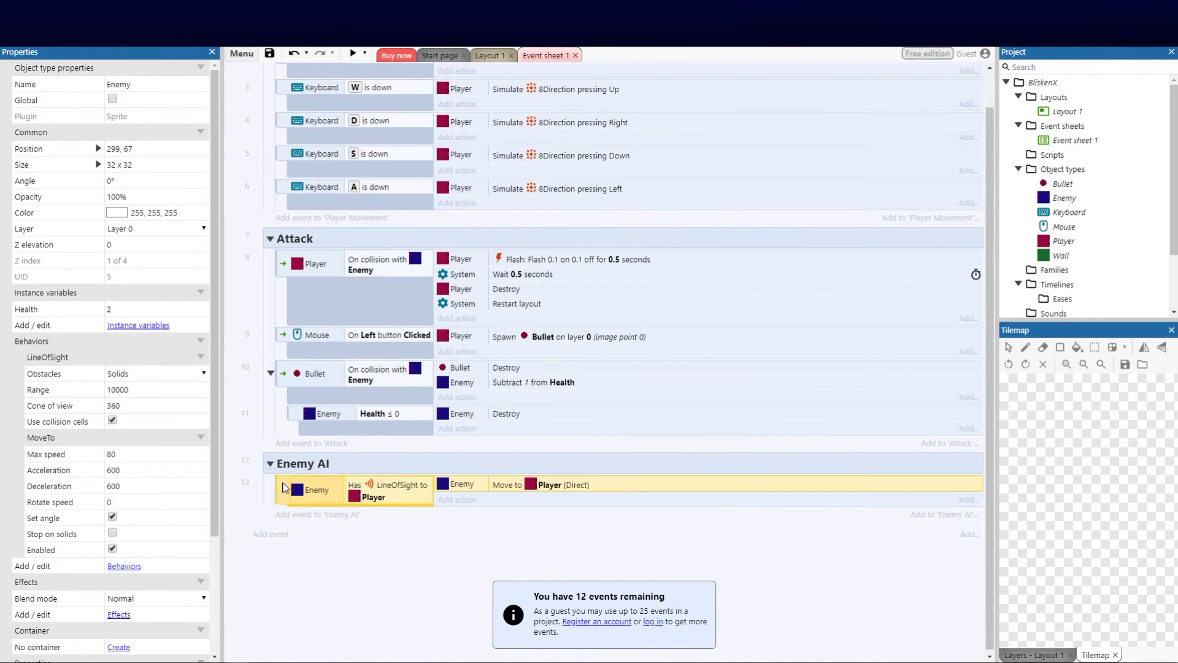
key(ctrl+c)
key(ctrl+v)
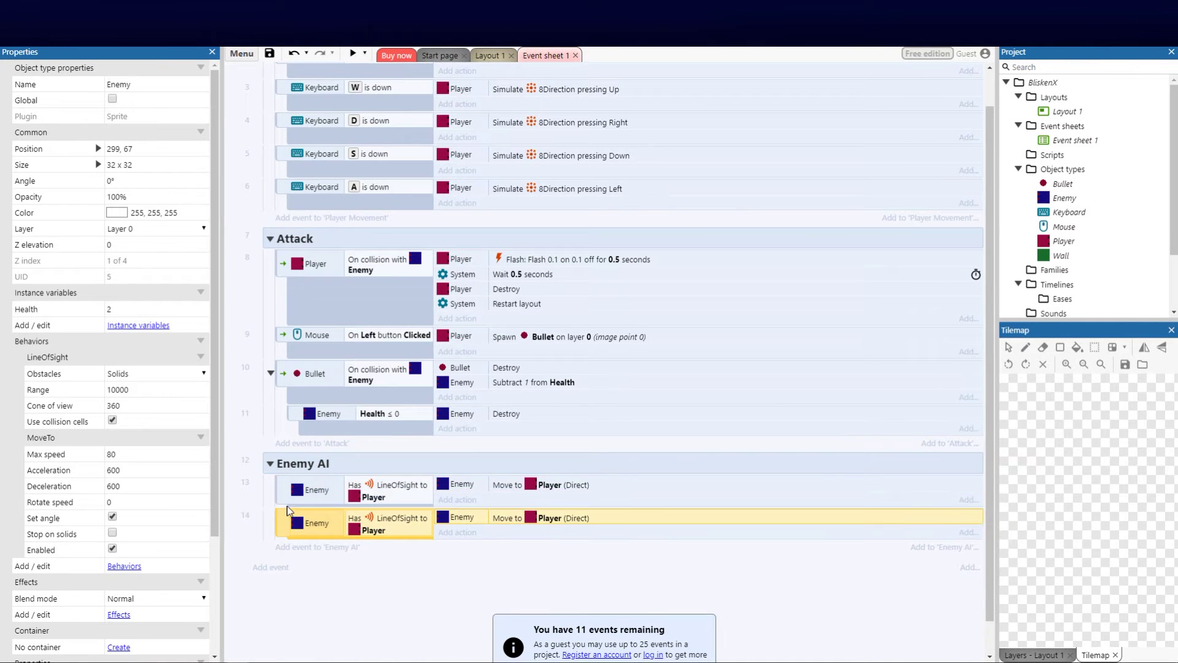
click(368, 524)
right_click(369, 525)
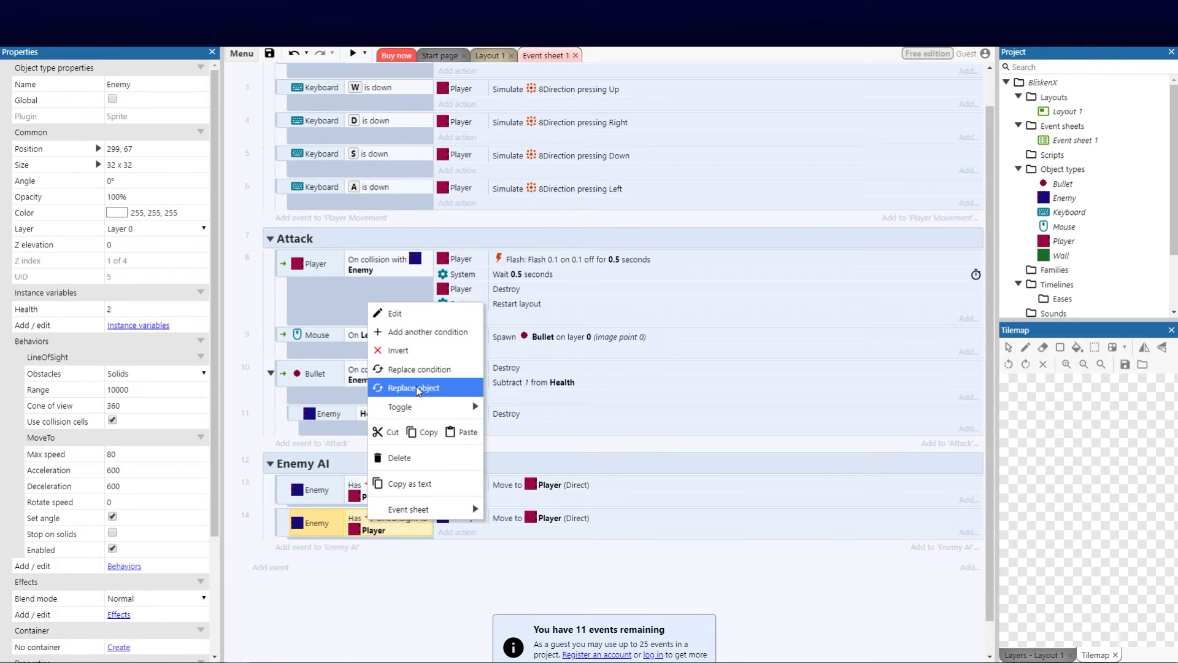
click(410, 351)
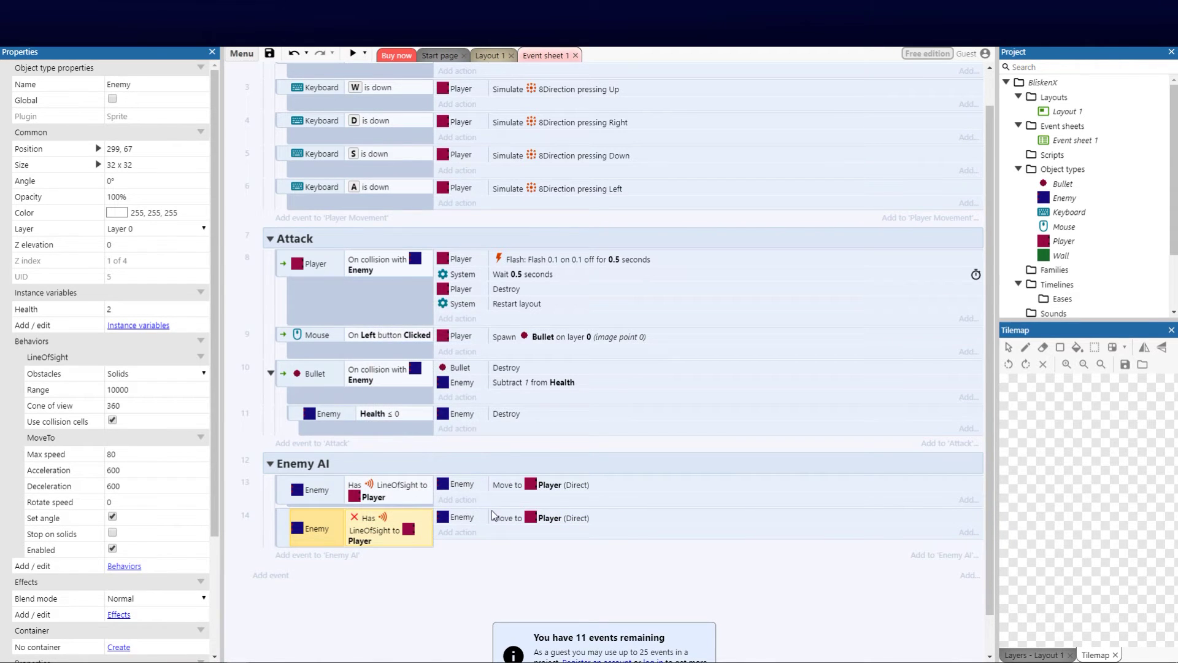
- Replace the Move to Player action in the inverted line-of-sight event with the Enemy's MoveTo Stop action
click(477, 515)
key(Delete)
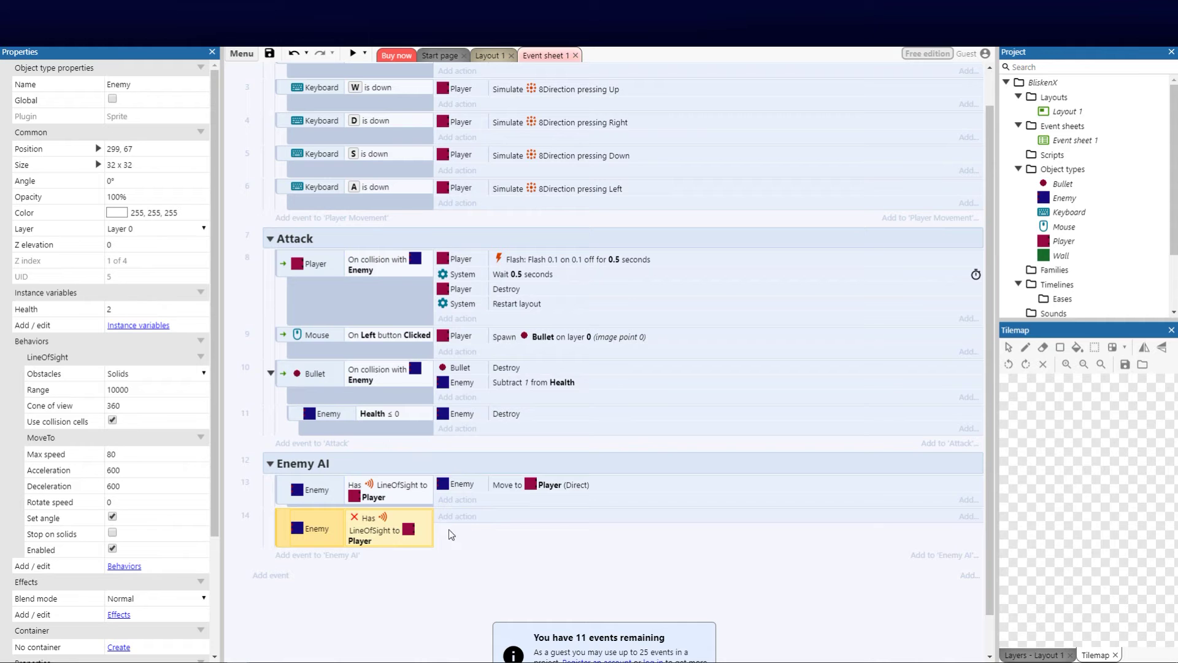
click(470, 526)
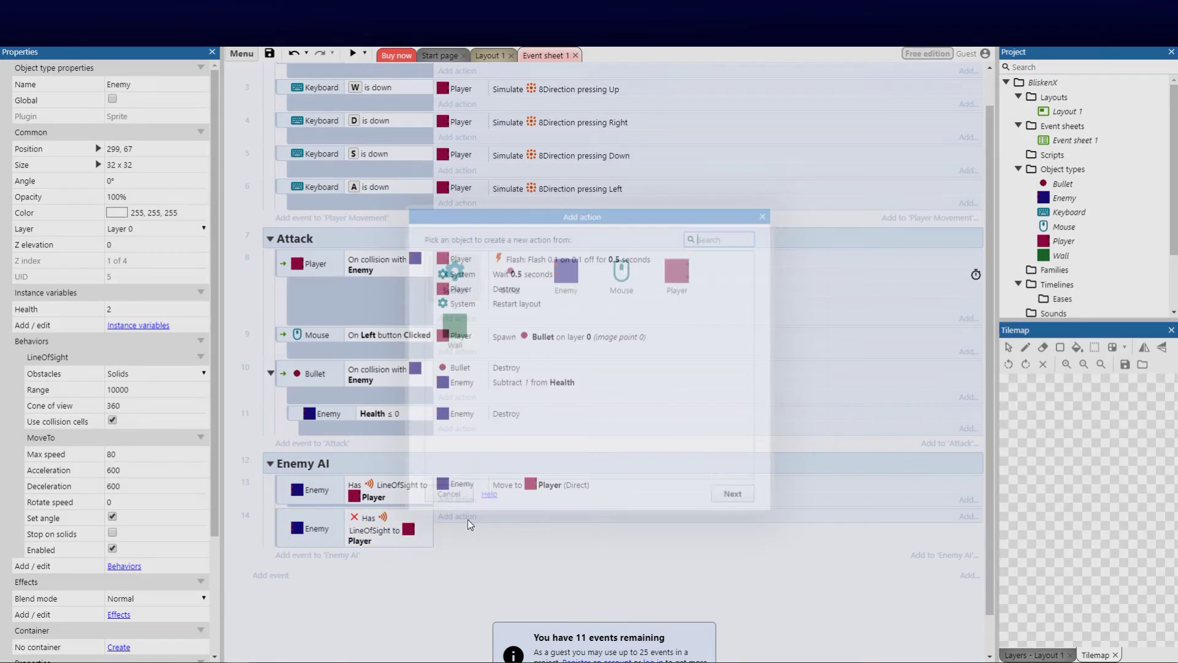
double_click(564, 280)
scroll(574, 374, down, 8)
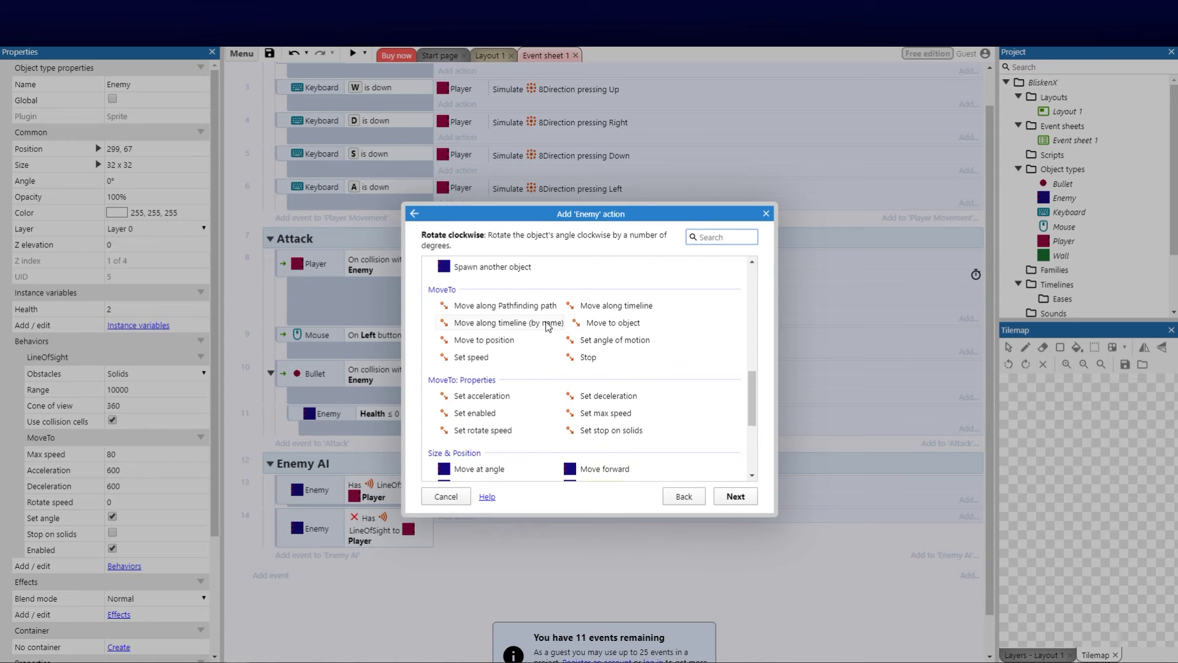
double_click(593, 357)
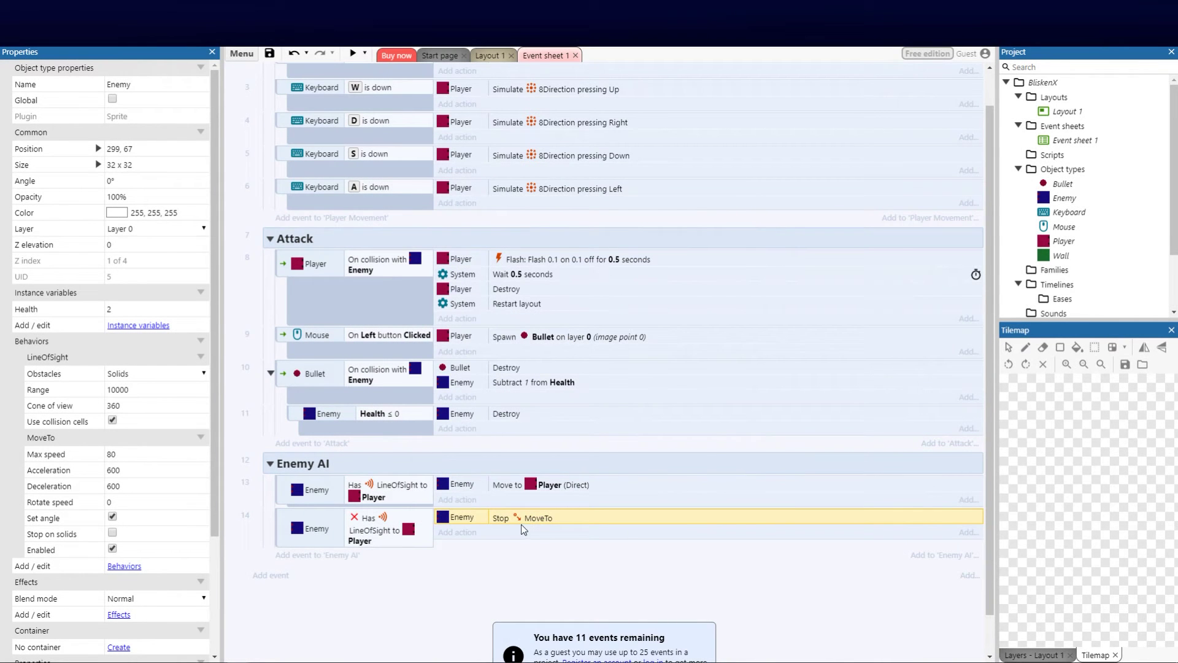
- Preview the game and move the Player in and out of the Enemy's sight behind the Wall to test stopping
click(354, 55)
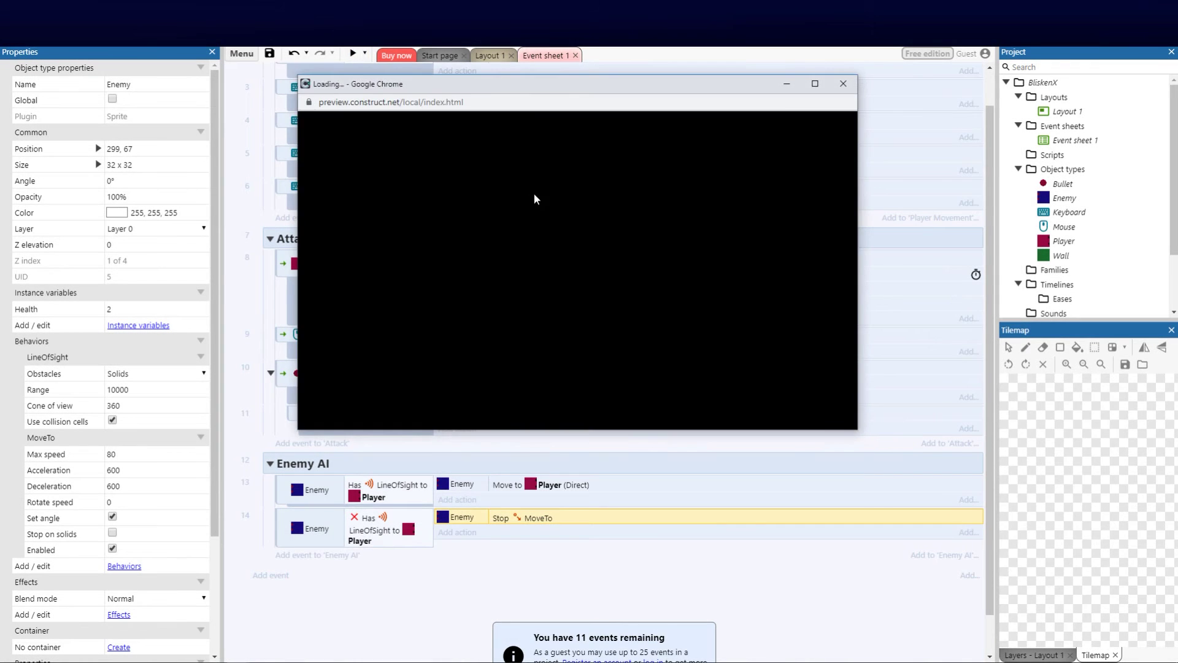
key(s)
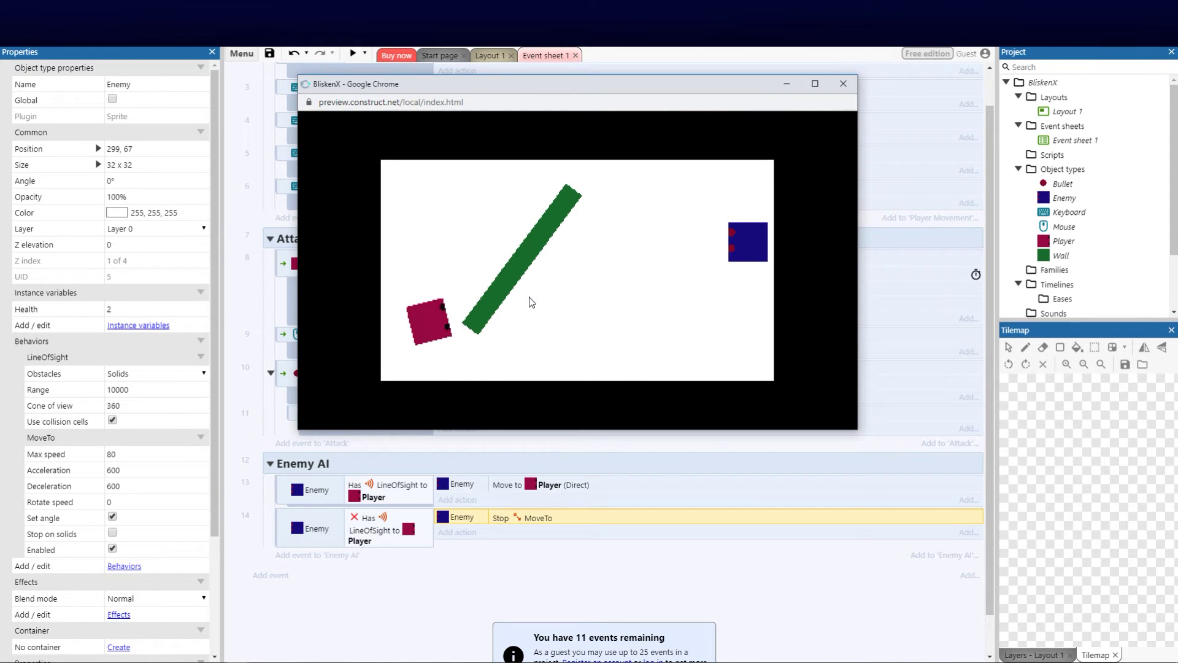
key(w)
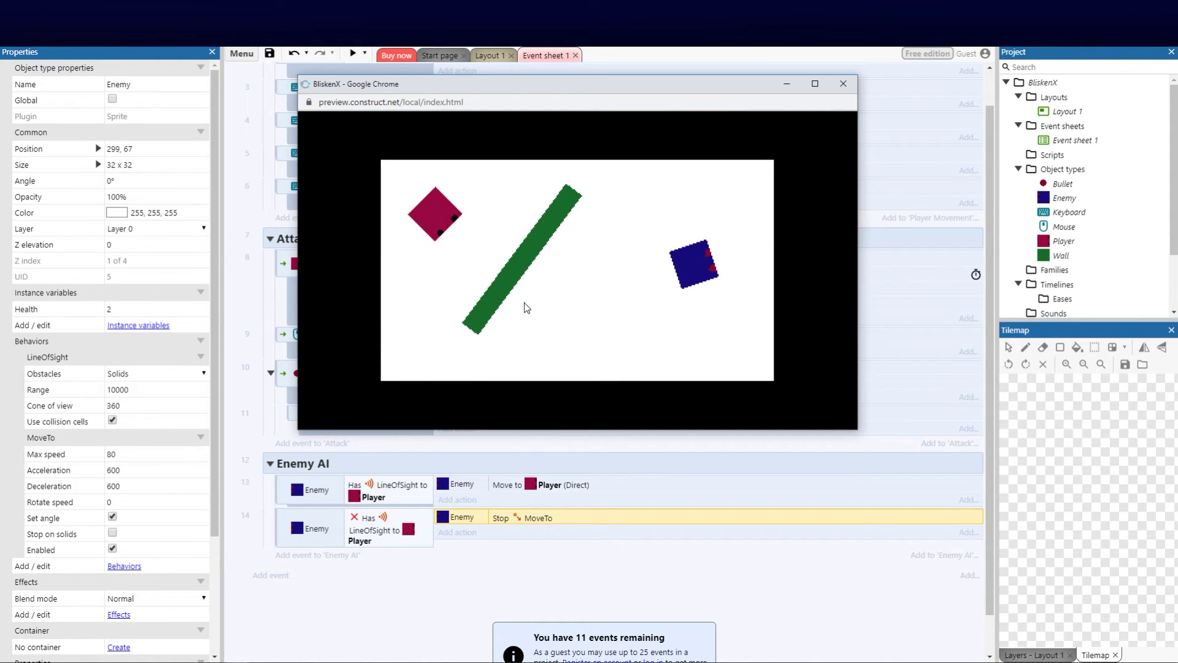
key(d)
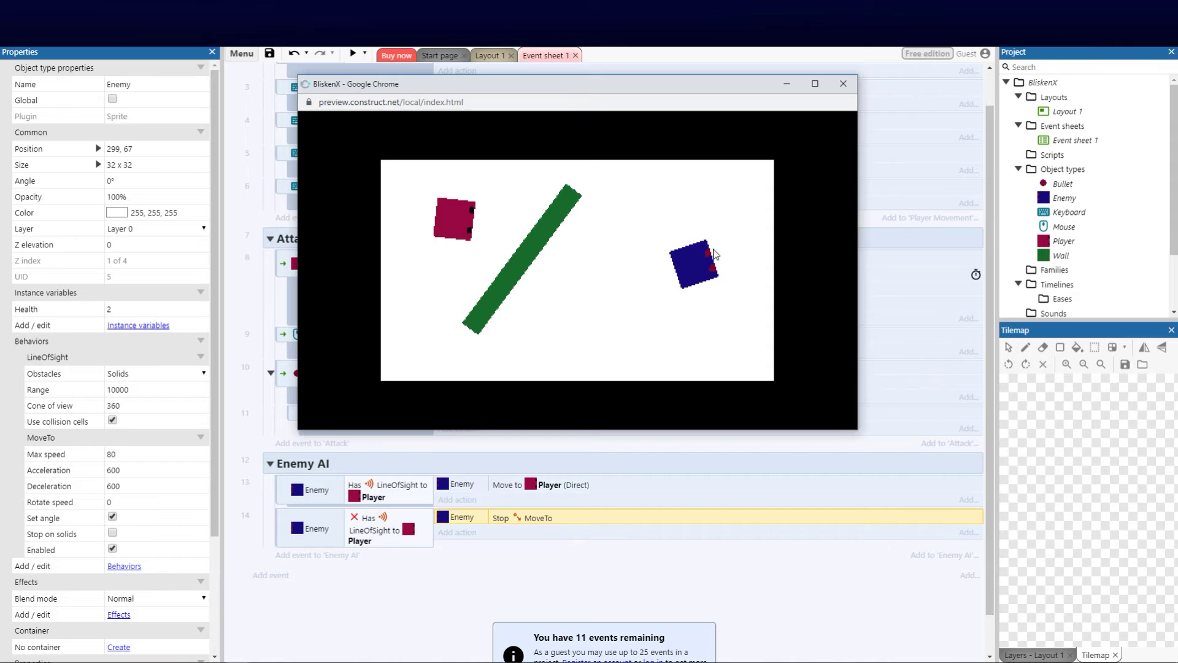
key(s)
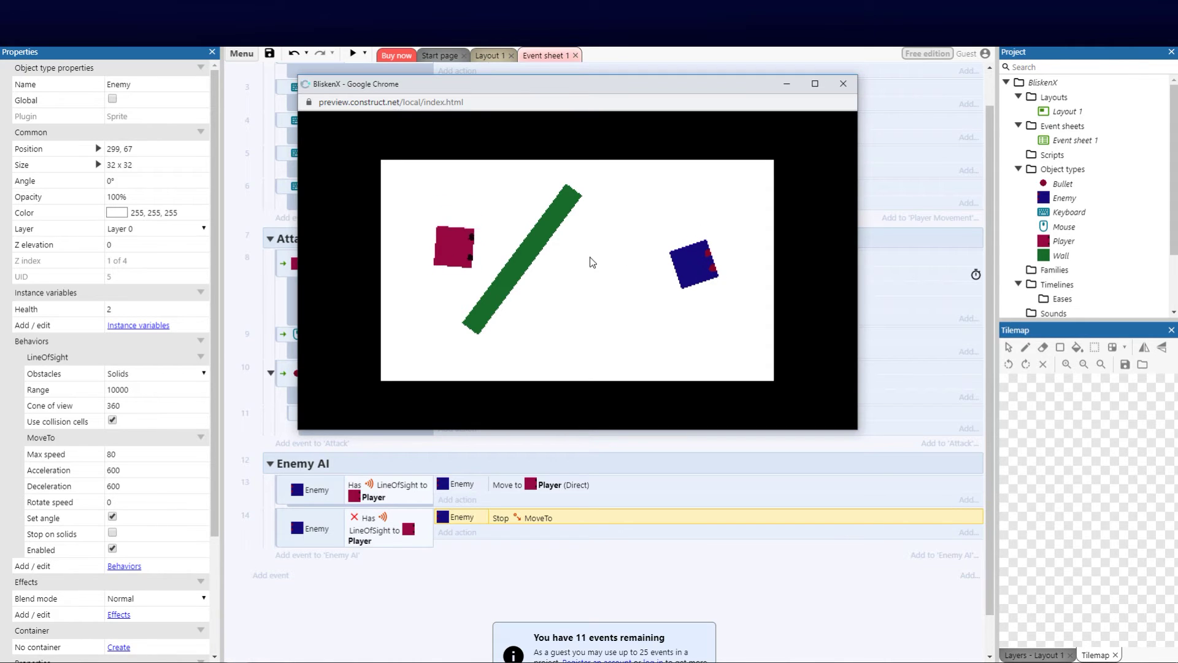
key(w)
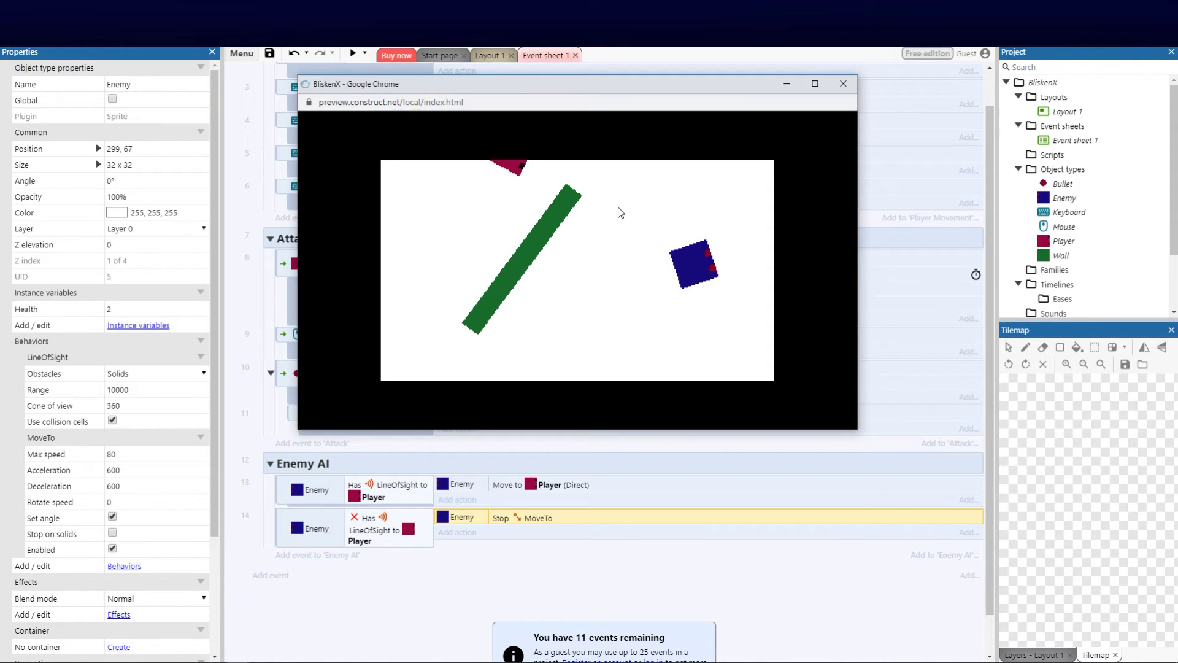
key(s)
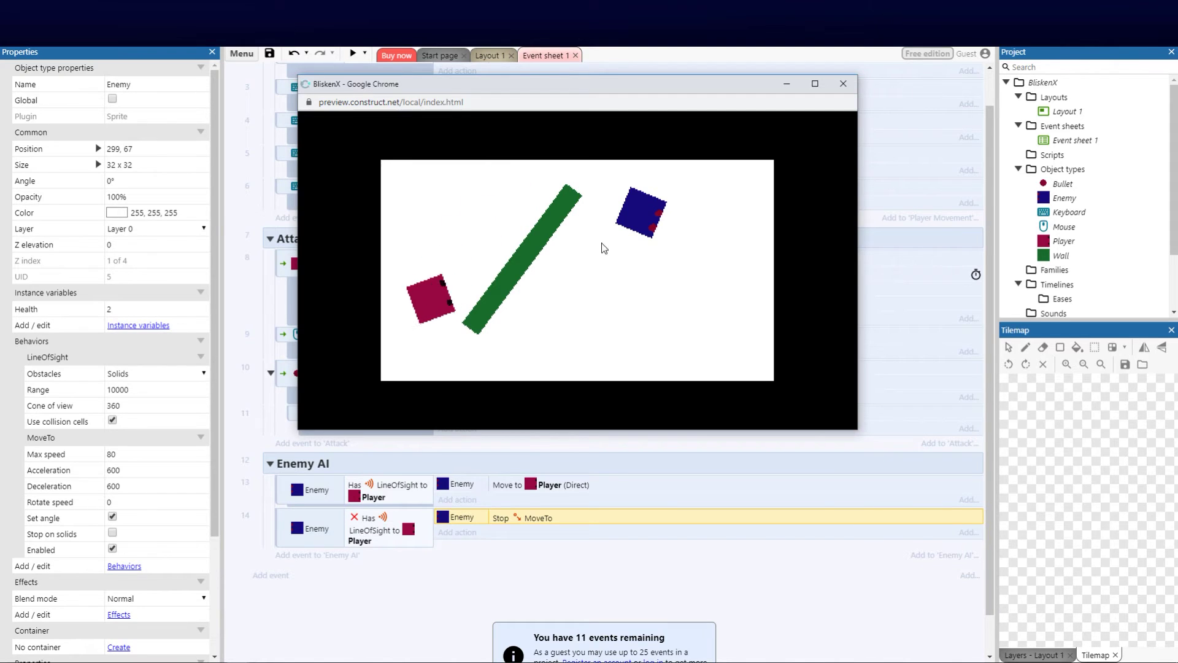
key(w)
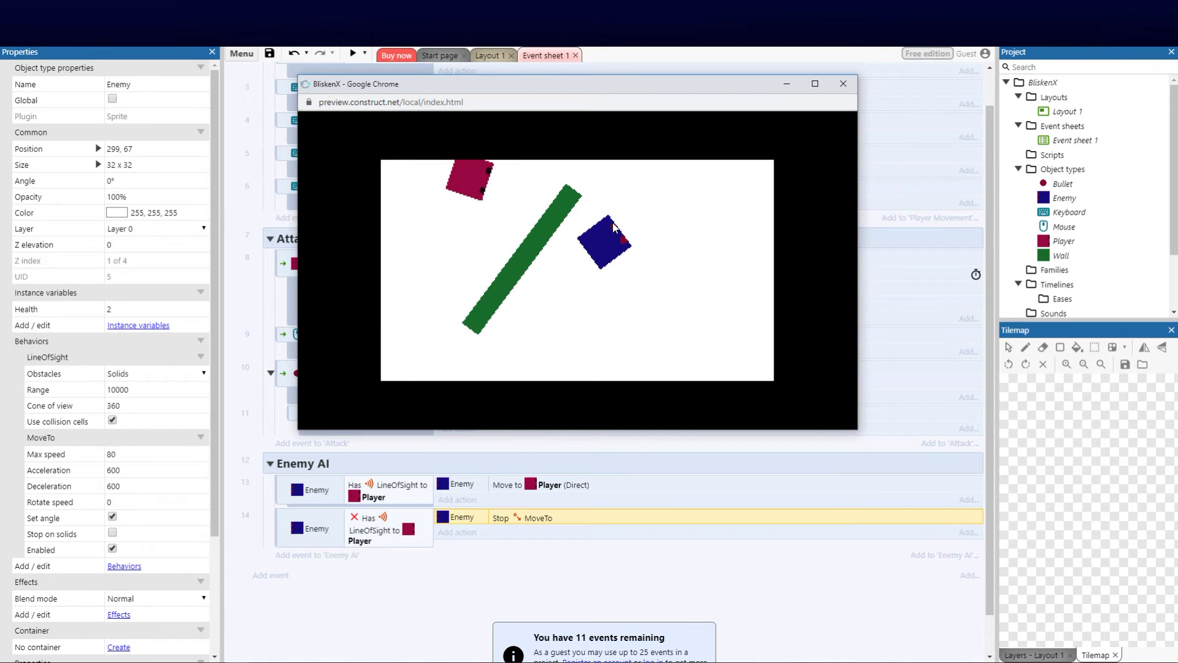
key(s)
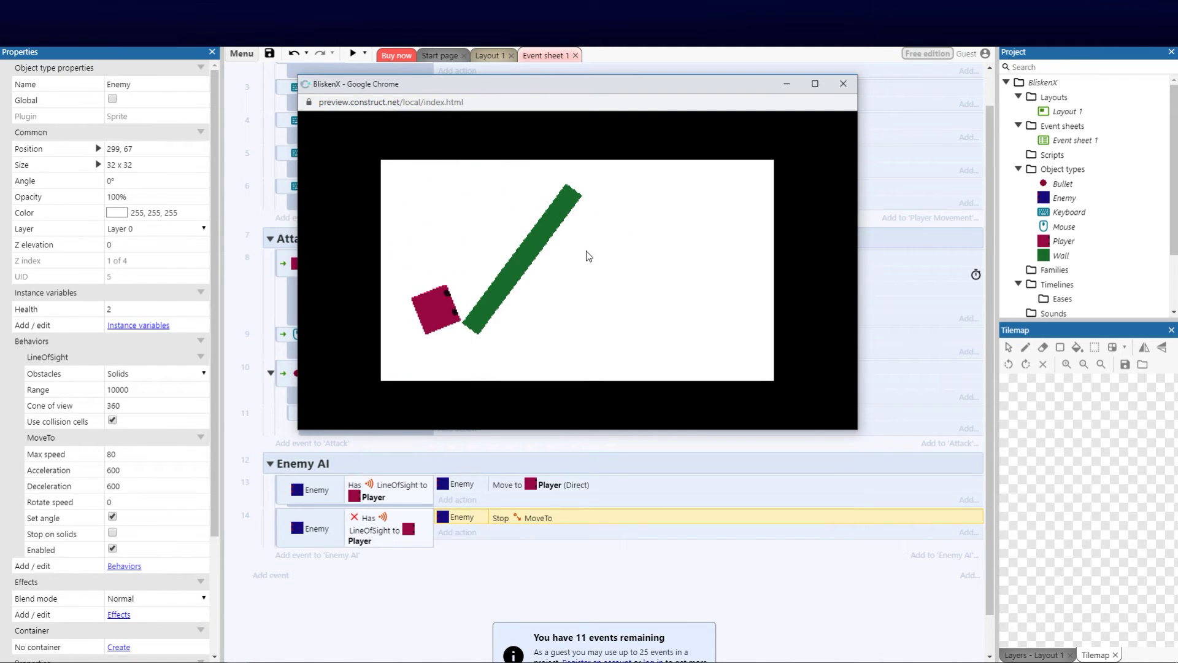
key(w)
- Open the Enemy sprite from Layout 1 in the Animations Editor and duplicate frame 0 of Animation 1
click(489, 56)
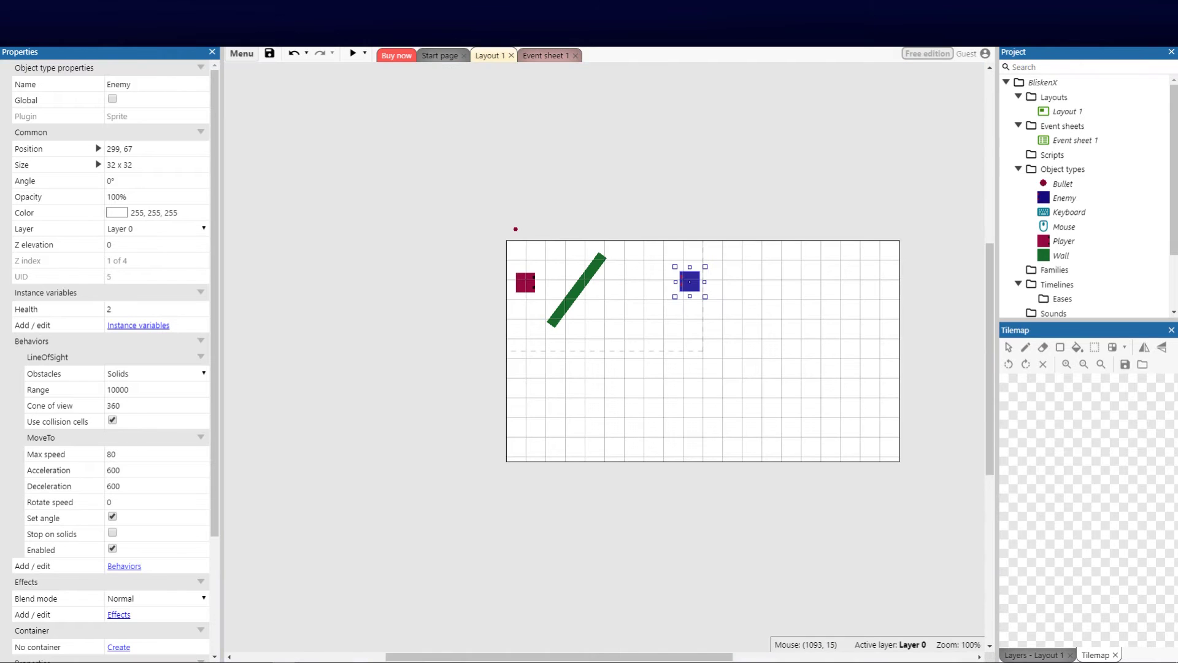
double_click(692, 286)
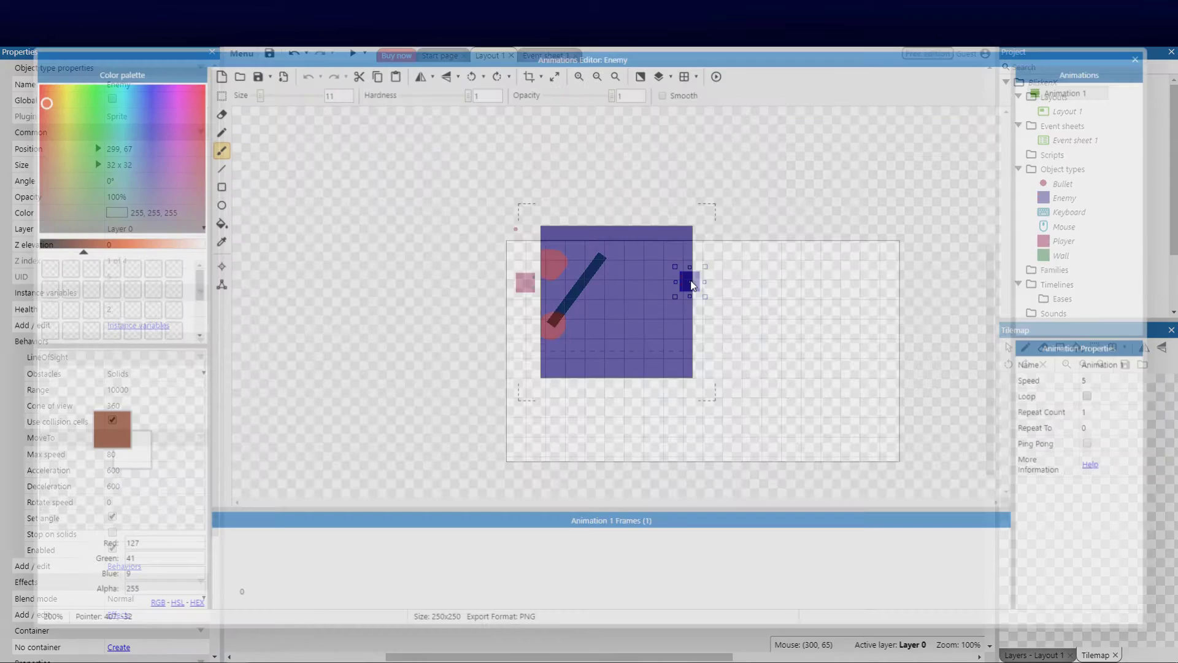
click(242, 567)
right_click(242, 567)
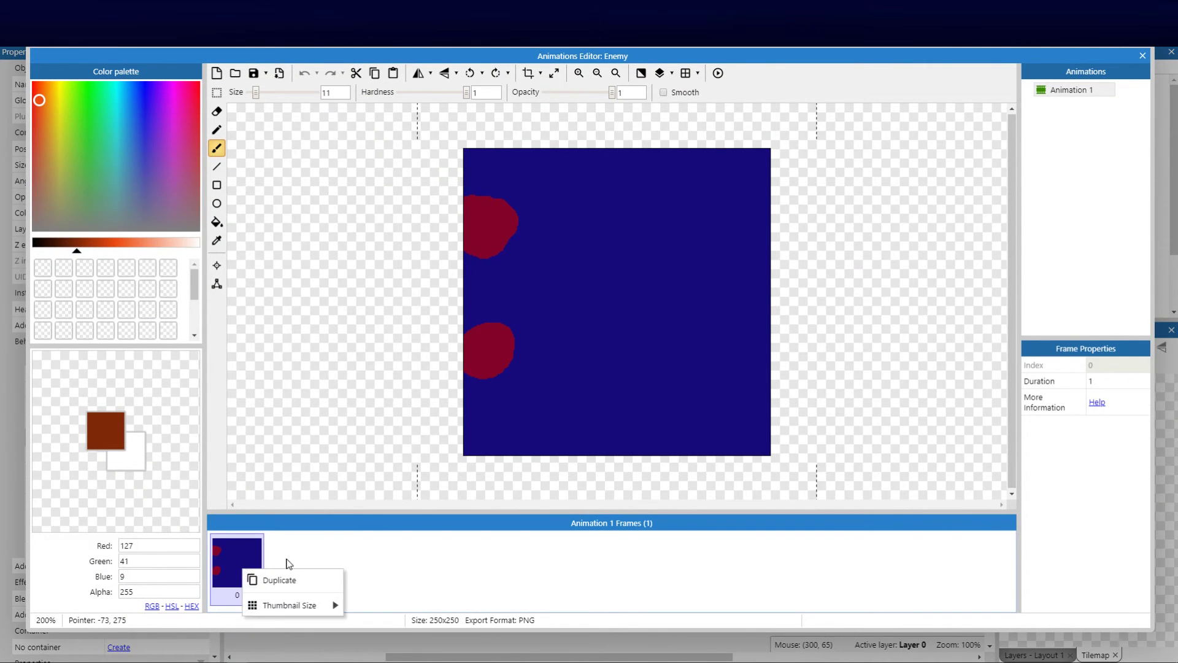
click(288, 577)
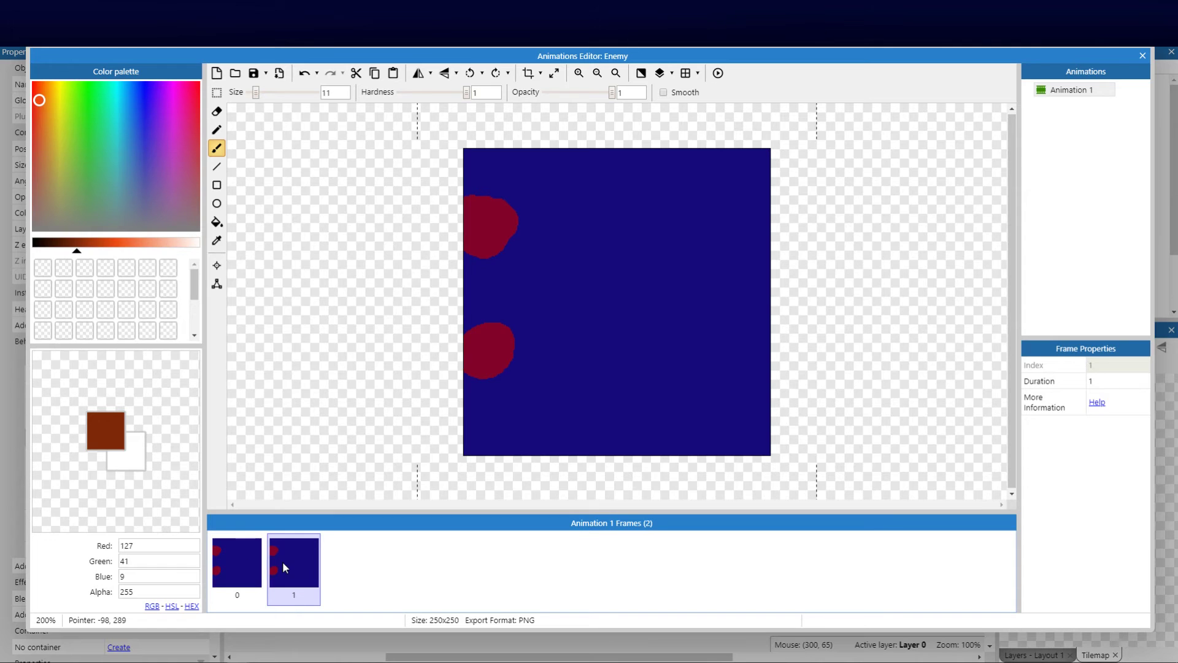
- Paint a dark yellow question mark (RGB 128, 124, 5) on the blue body in the Enemy's frame 1
click(59, 92)
drag(588, 241, 611, 216)
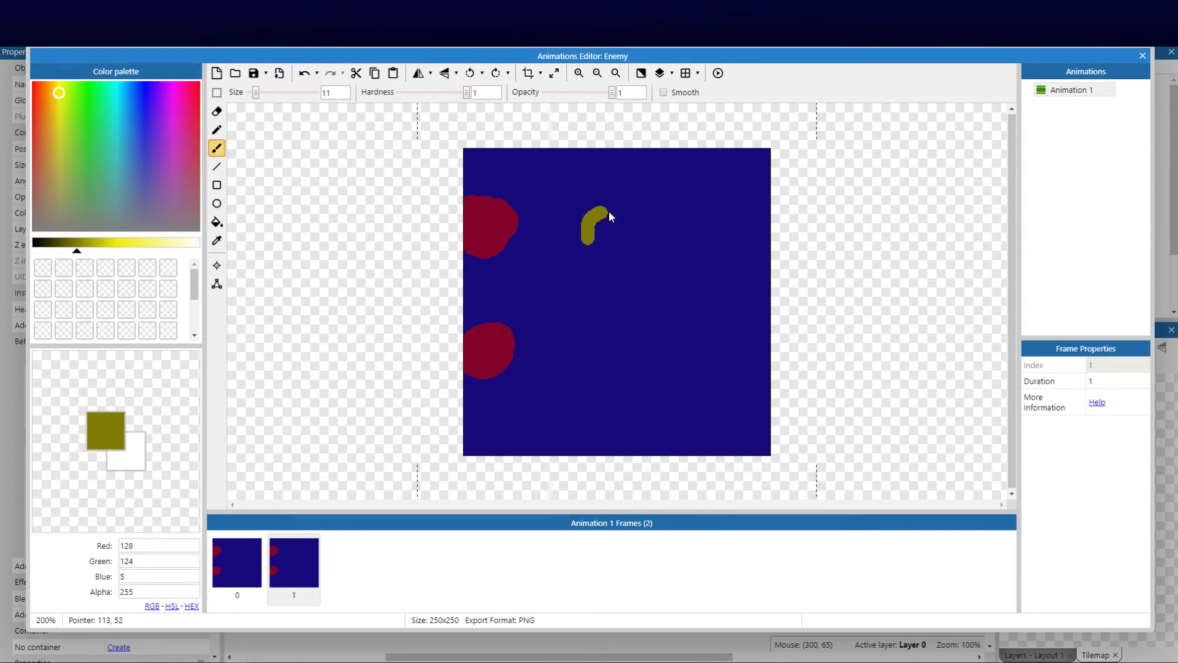
click(611, 350)
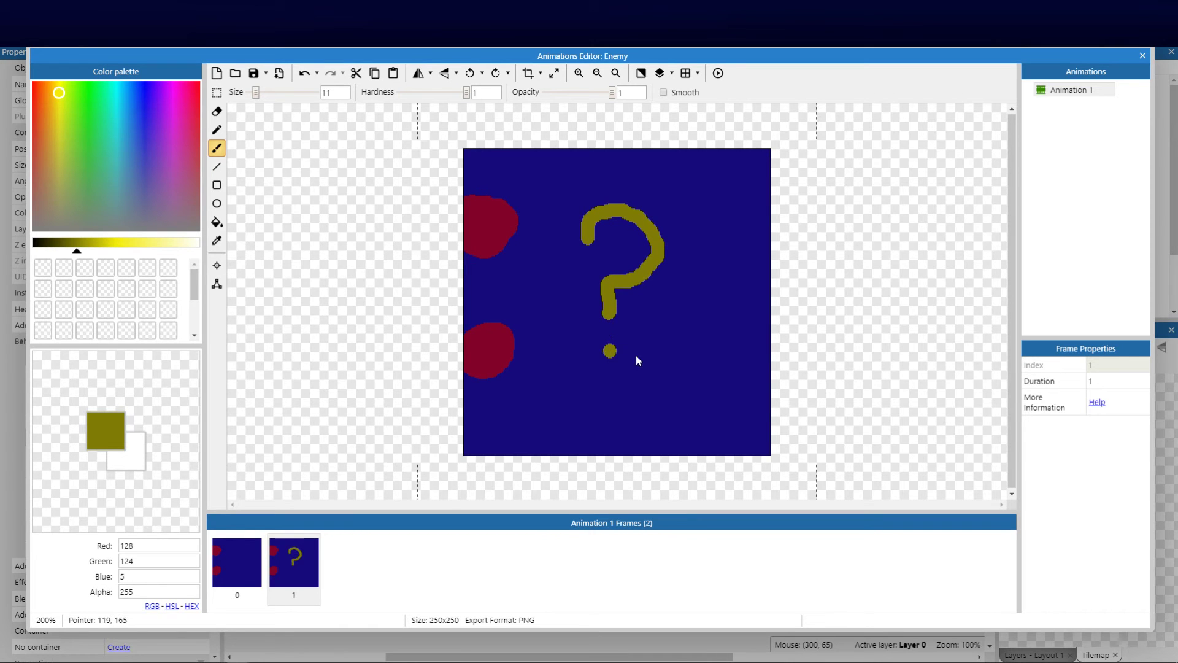
- Paint three smaller dark yellow question marks around the central one in the Enemy's frame 1 and close the Animations Editor
mouse_move(723, 315)
mouse_down()
mouse_move(746, 358)
mouse_move(702, 351)
mouse_move(662, 368)
mouse_up()
click(635, 389)
click(551, 415)
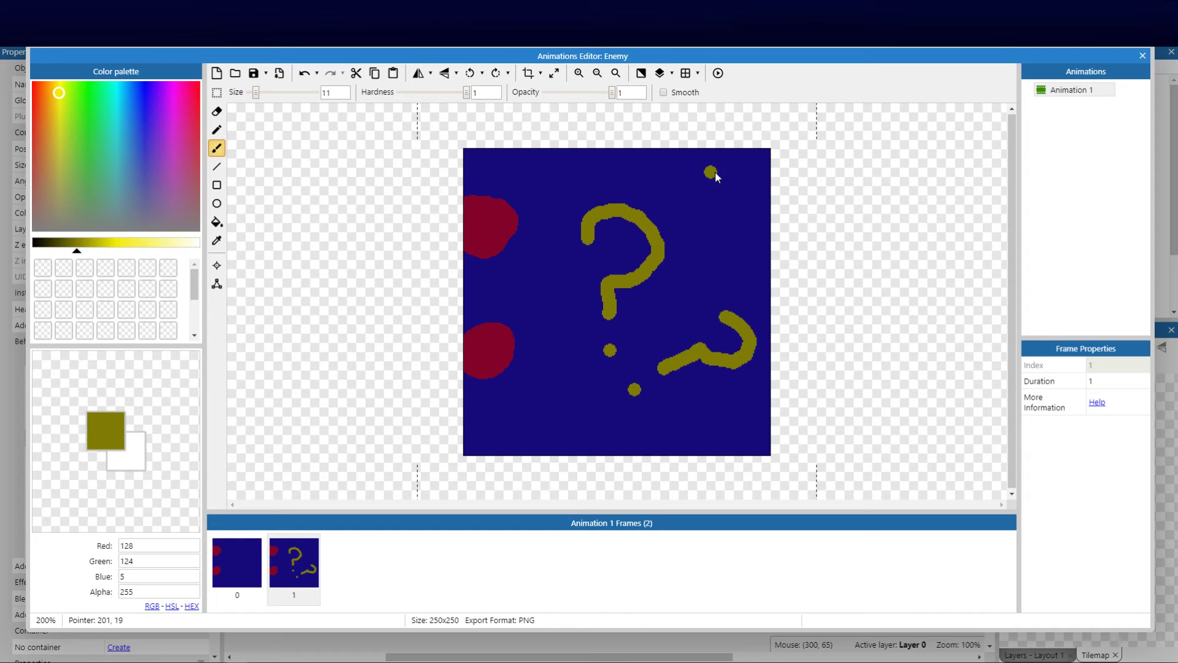
mouse_move(694, 175)
mouse_down()
mouse_move(717, 170)
mouse_move(714, 208)
mouse_up()
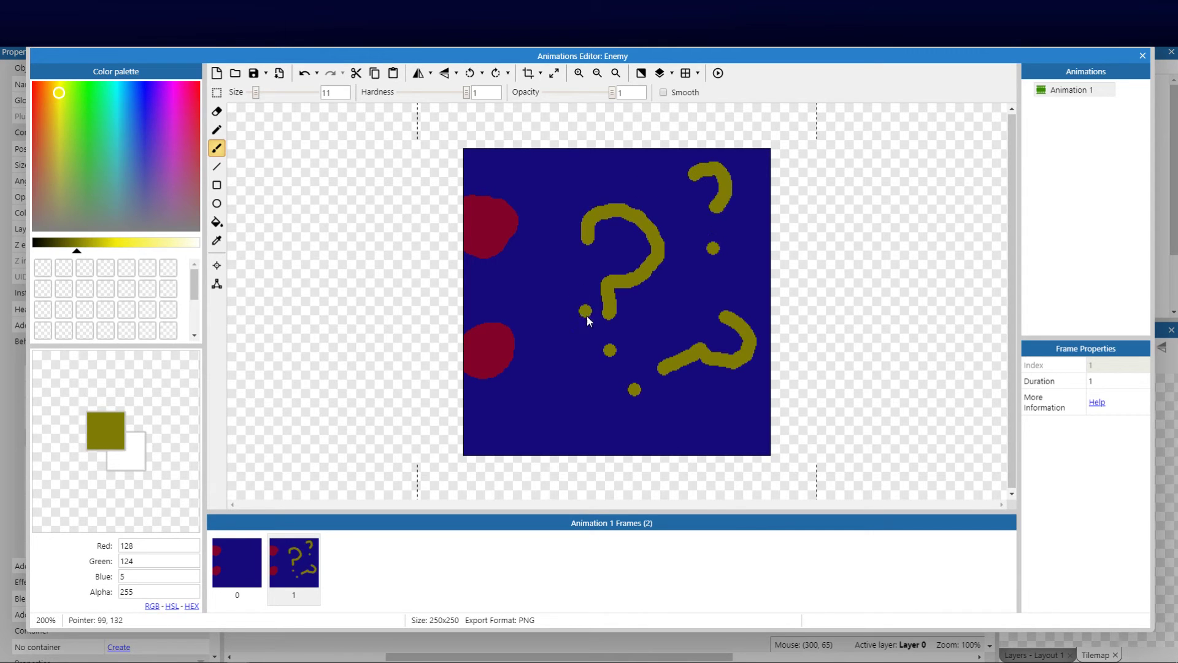
mouse_move(504, 420)
mouse_down()
mouse_move(540, 407)
mouse_move(551, 418)
mouse_up()
click(566, 434)
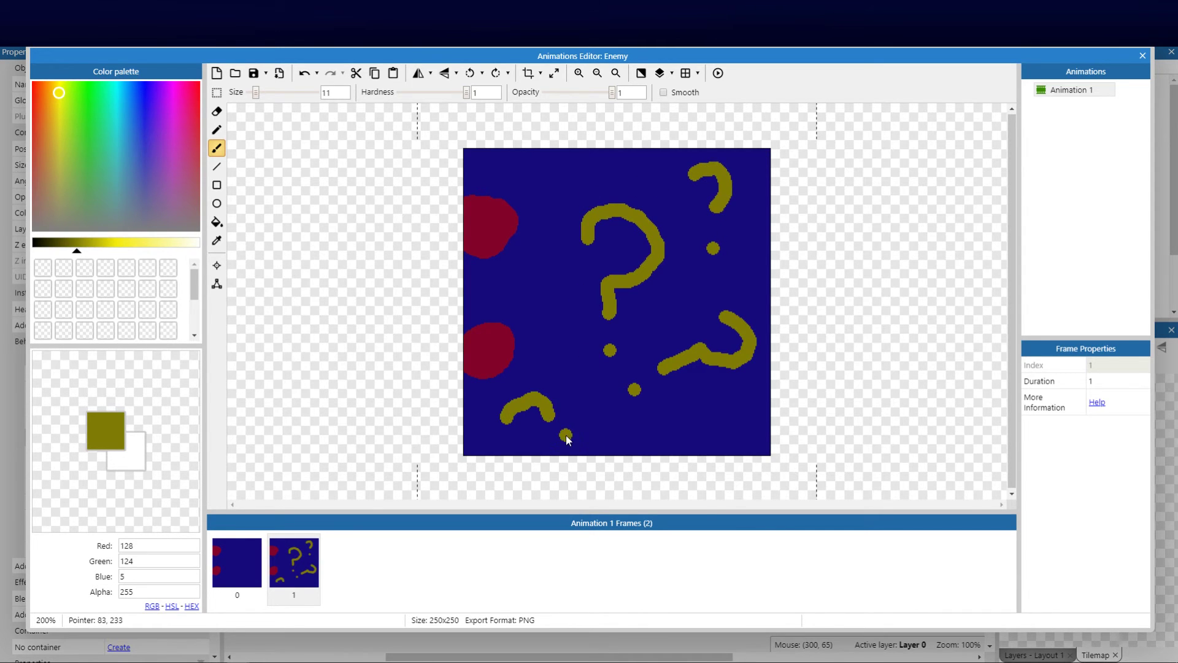
click(1138, 59)
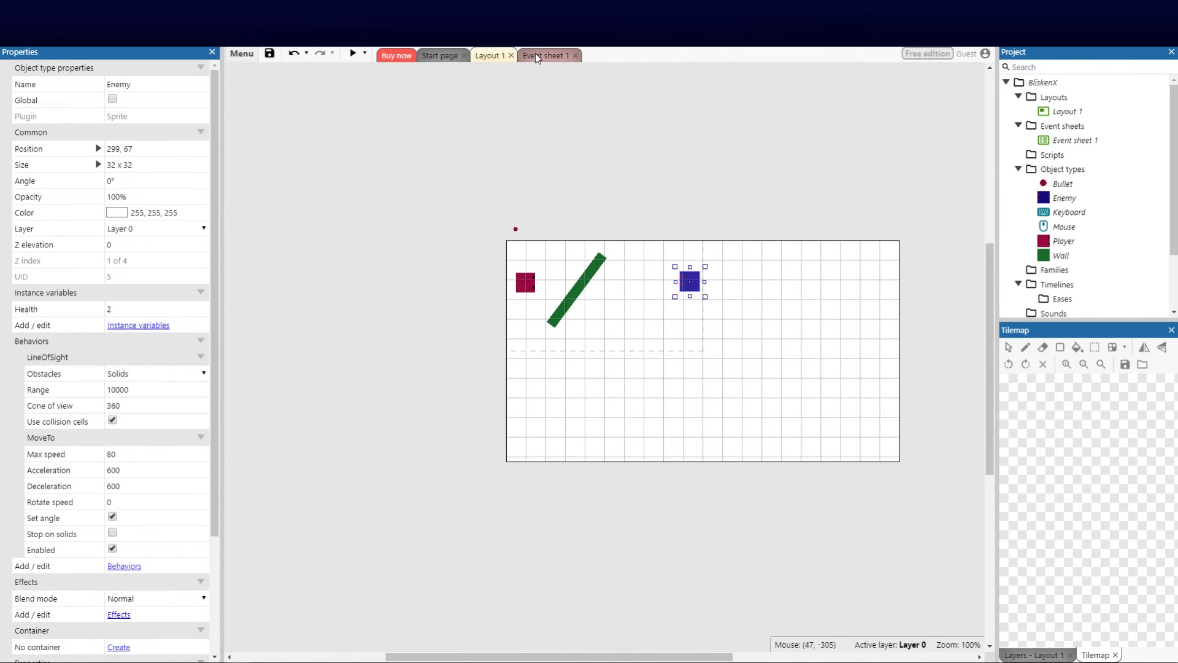
- In Event sheet 1, add an Enemy Set frame action with frame number 1 to the inverted line-of-sight event
click(535, 55)
click(467, 489)
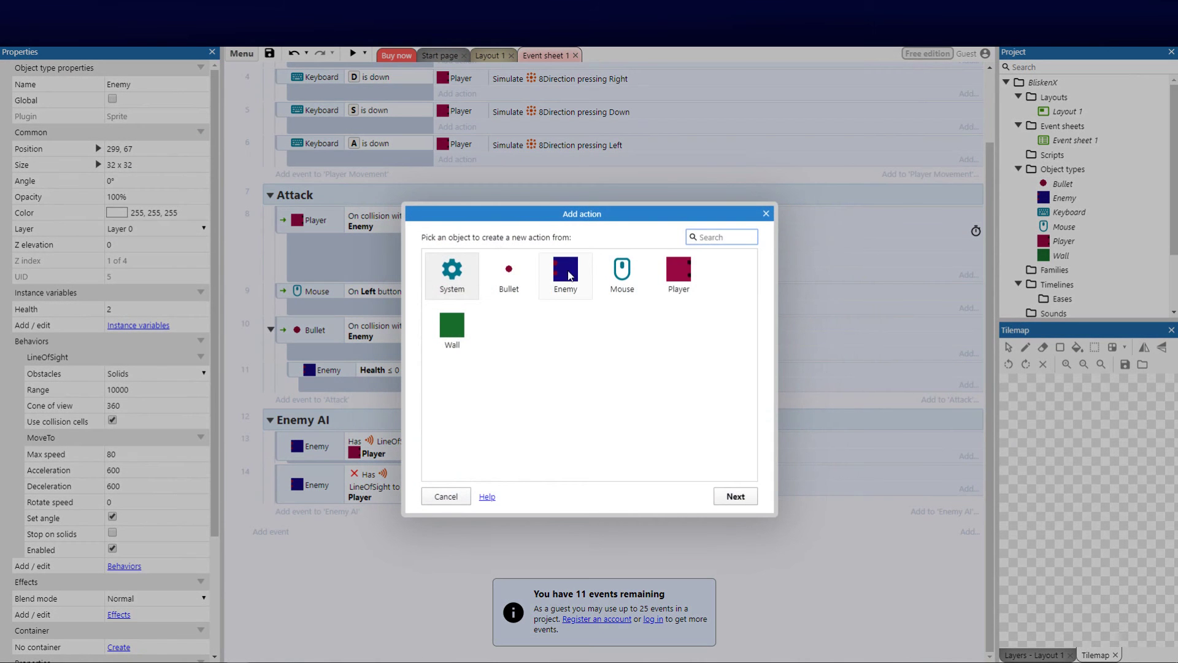
double_click(569, 276)
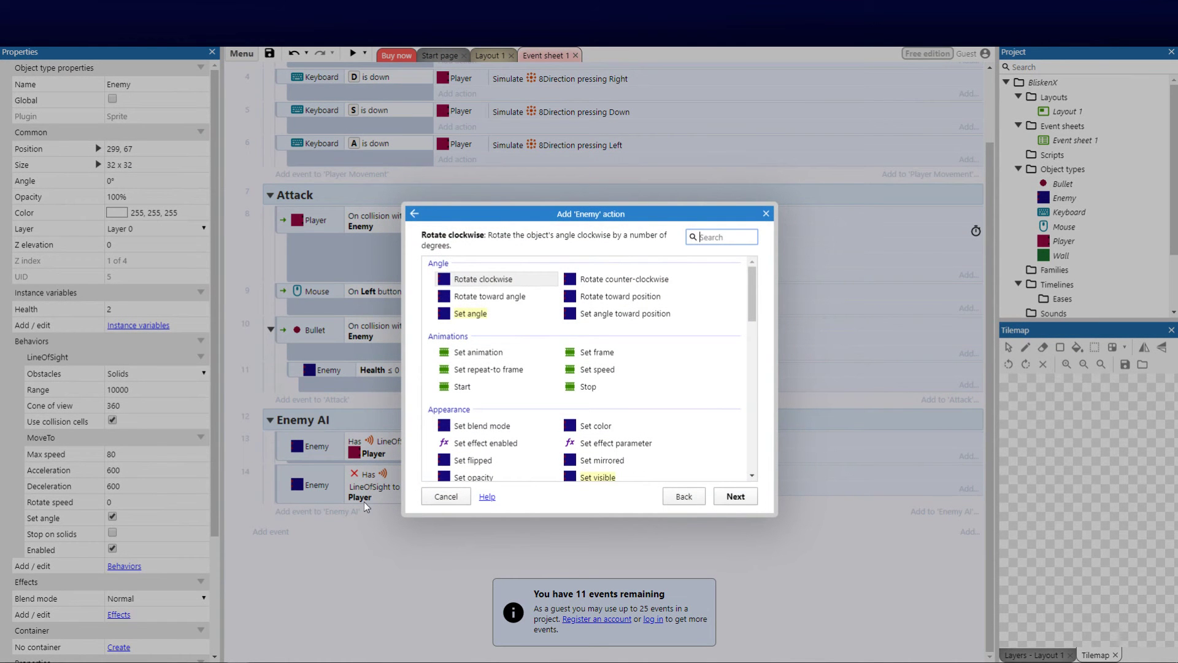
key(Tab)
double_click(591, 353)
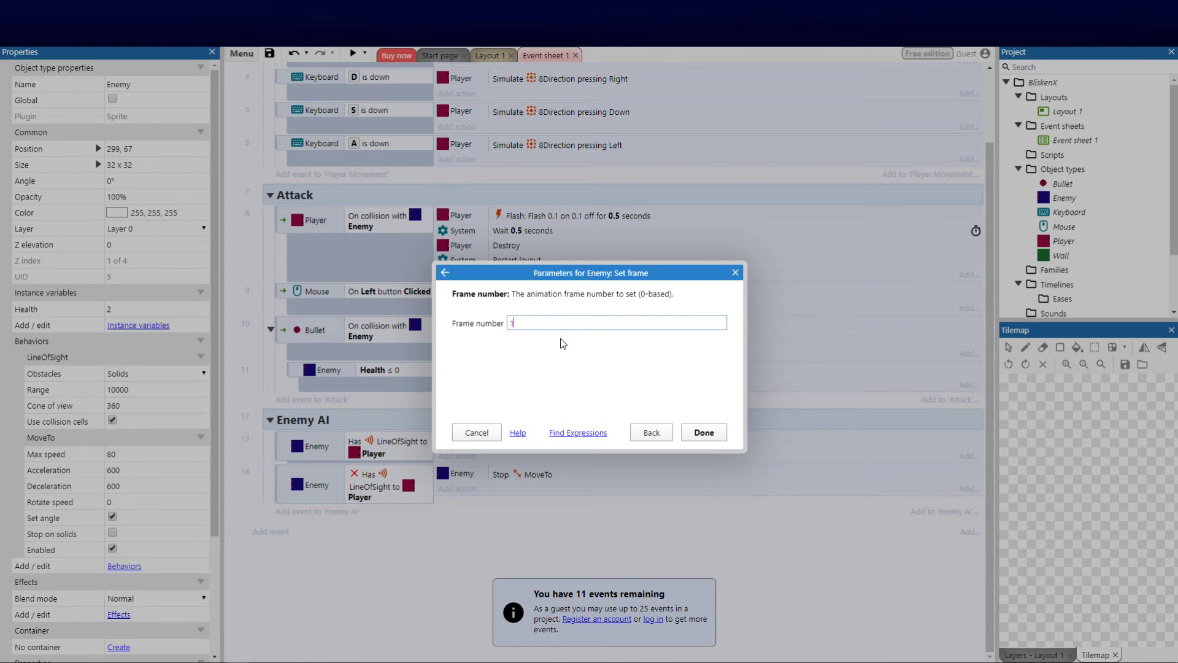
click(699, 432)
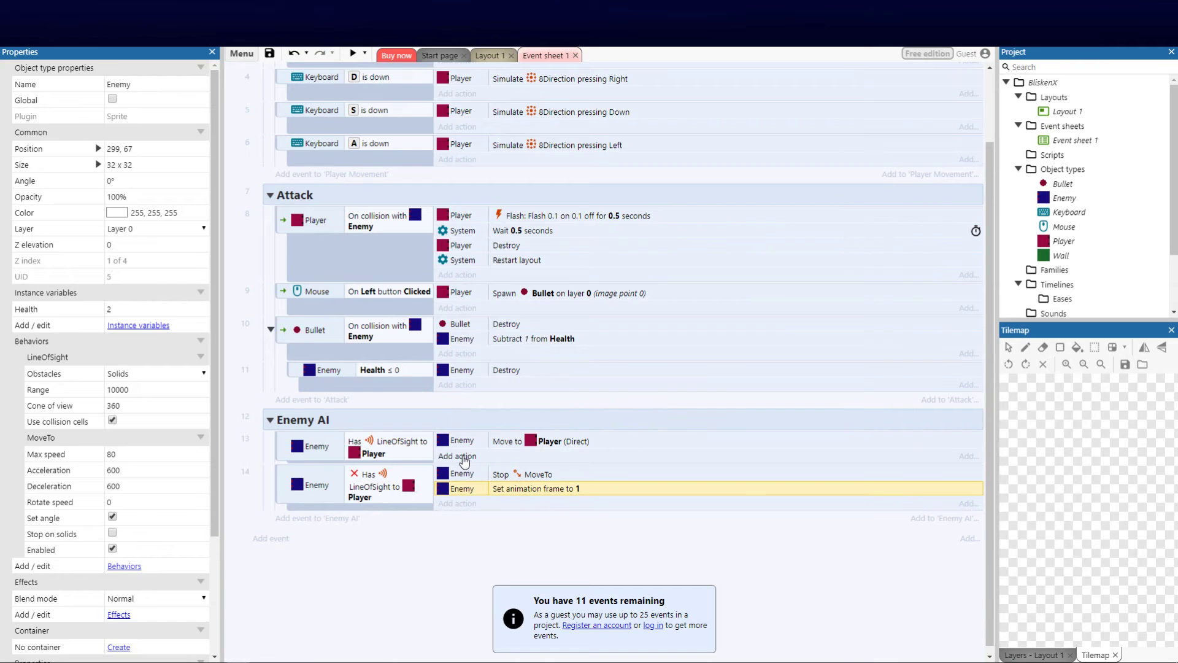
- Add an Enemy Set frame action with frame number 0 to the event where the Enemy has line of sight to the Player
click(464, 456)
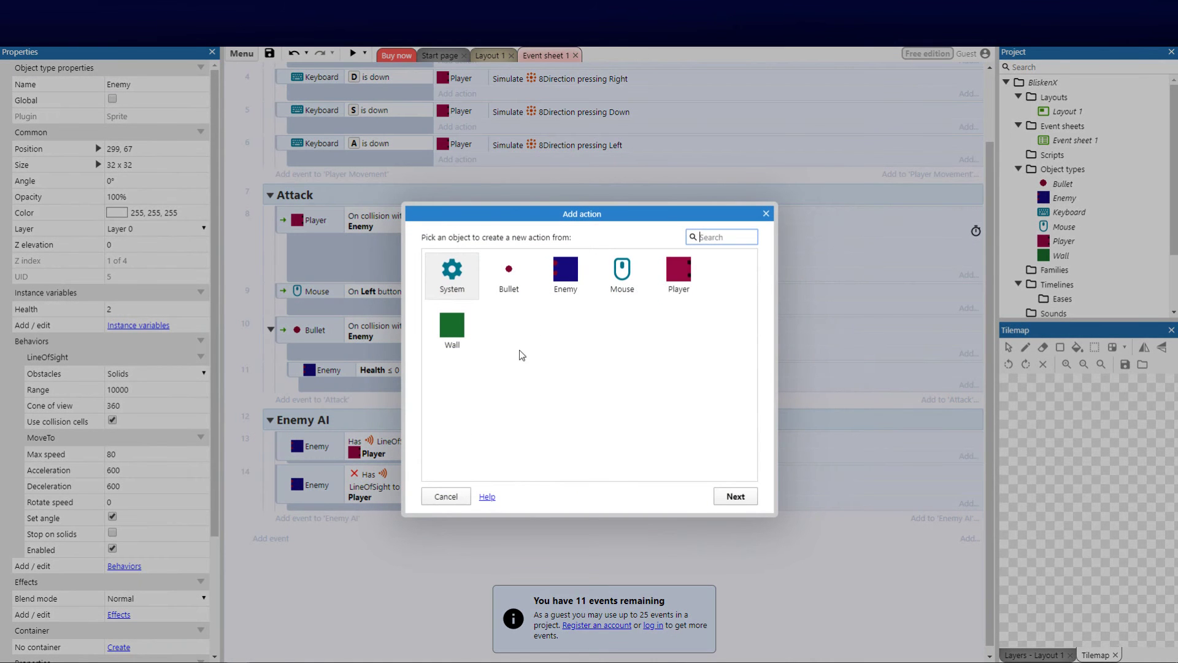
double_click(572, 284)
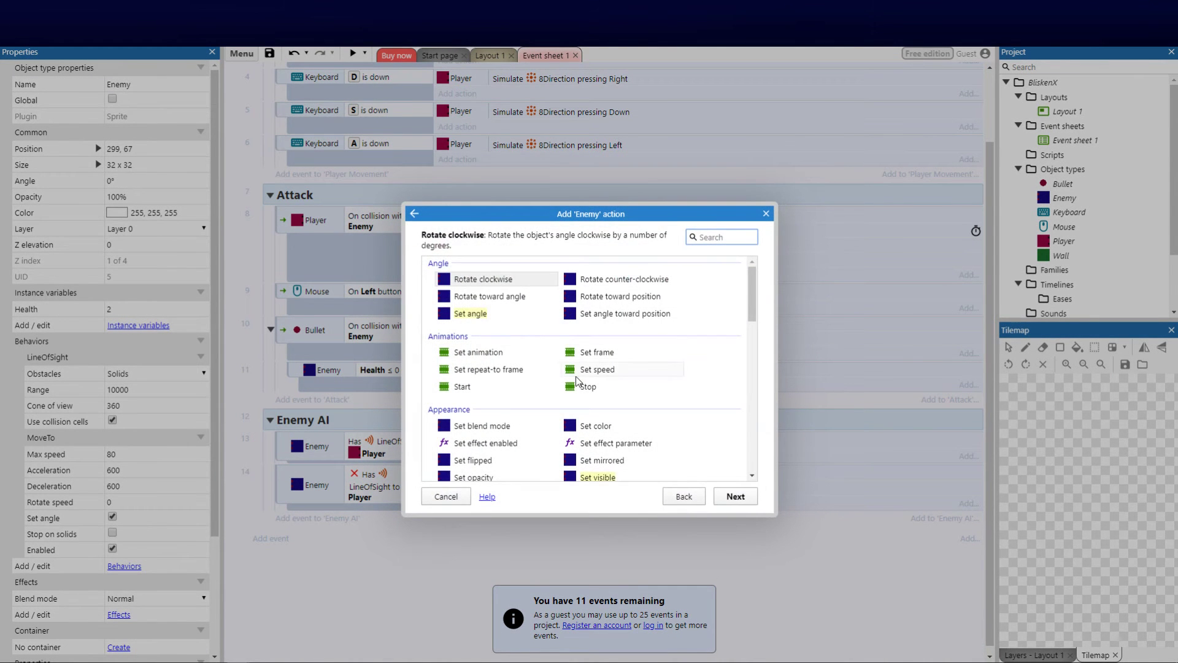
double_click(587, 353)
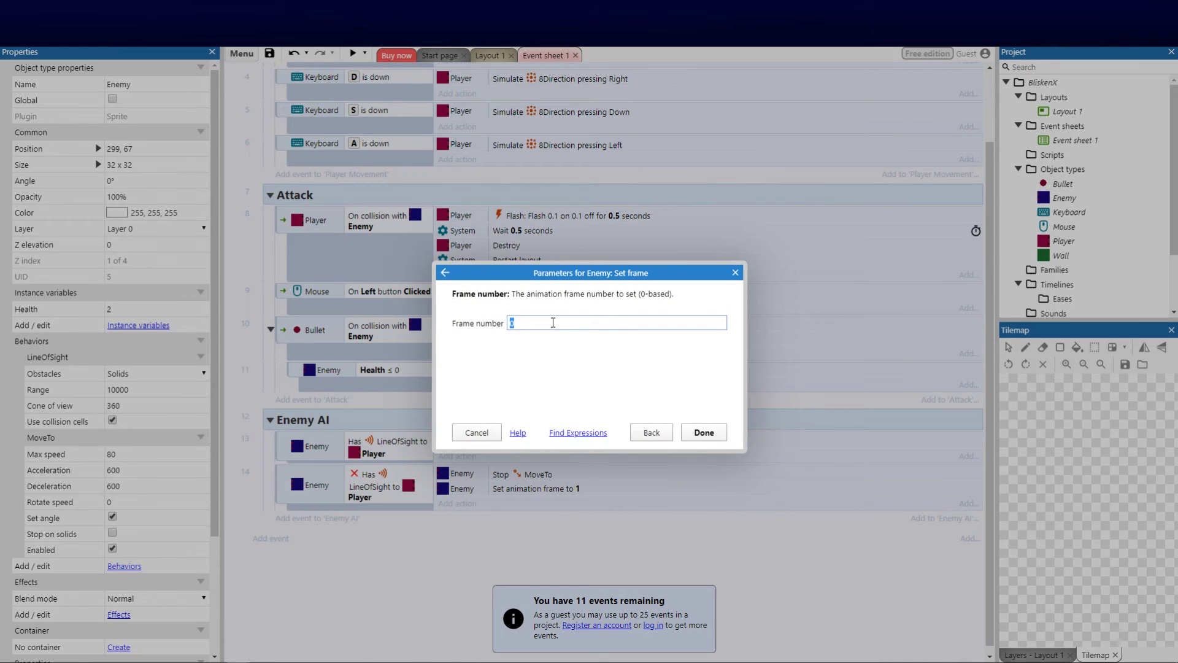
click(704, 432)
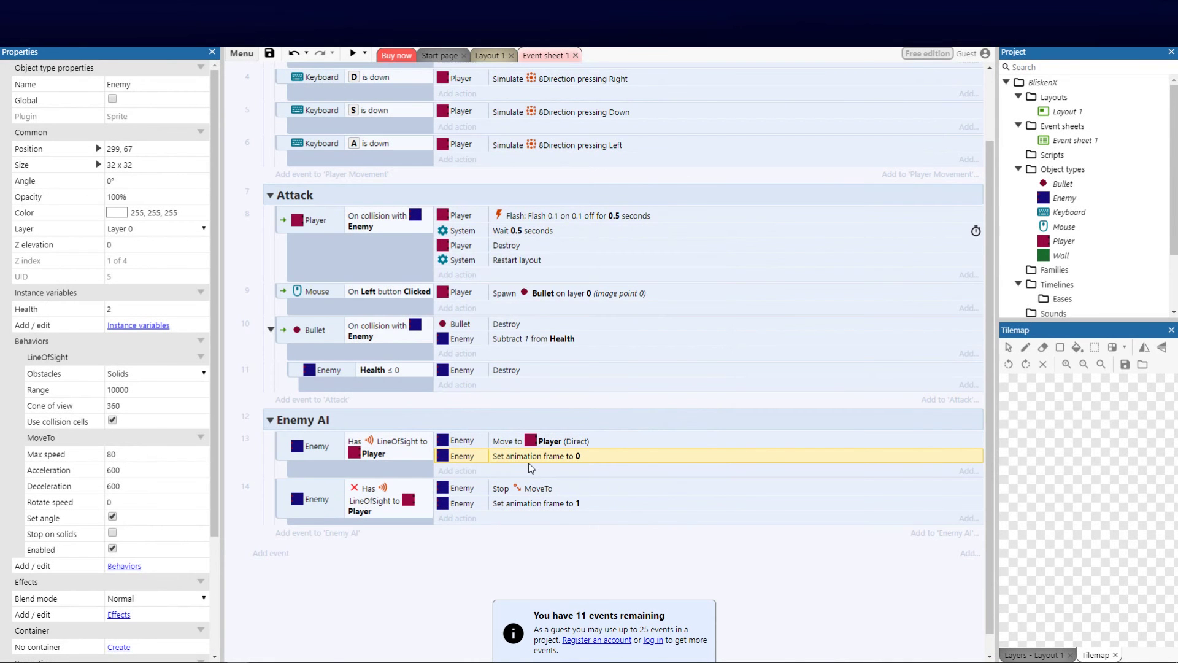
- Preview the game and move the Player below the Wall into the Enemy's sight and back behind it to test the frame switching
click(354, 53)
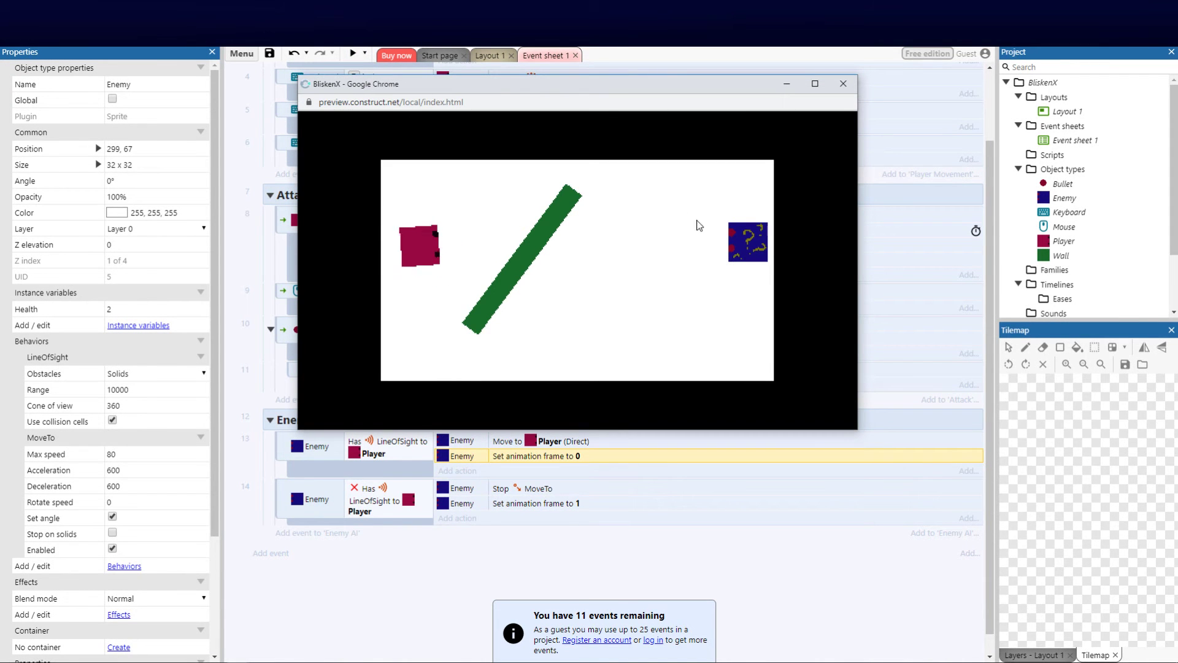
key(Down)
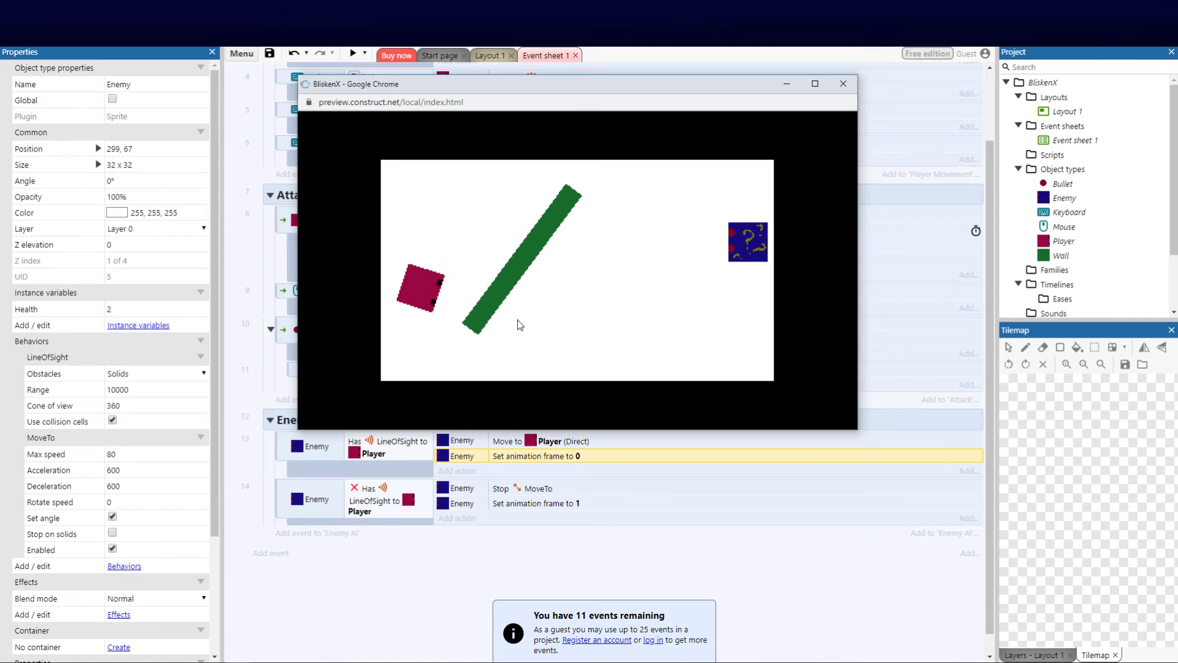
key(Right)
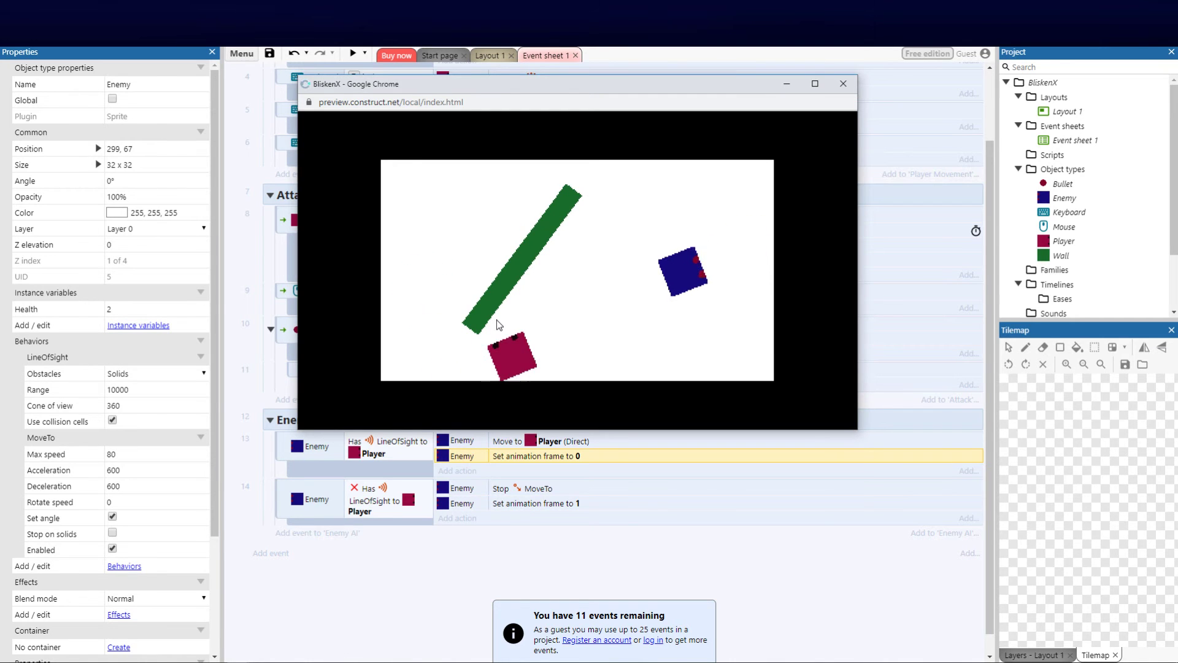
key(Left)
key(Up)
key(Right)
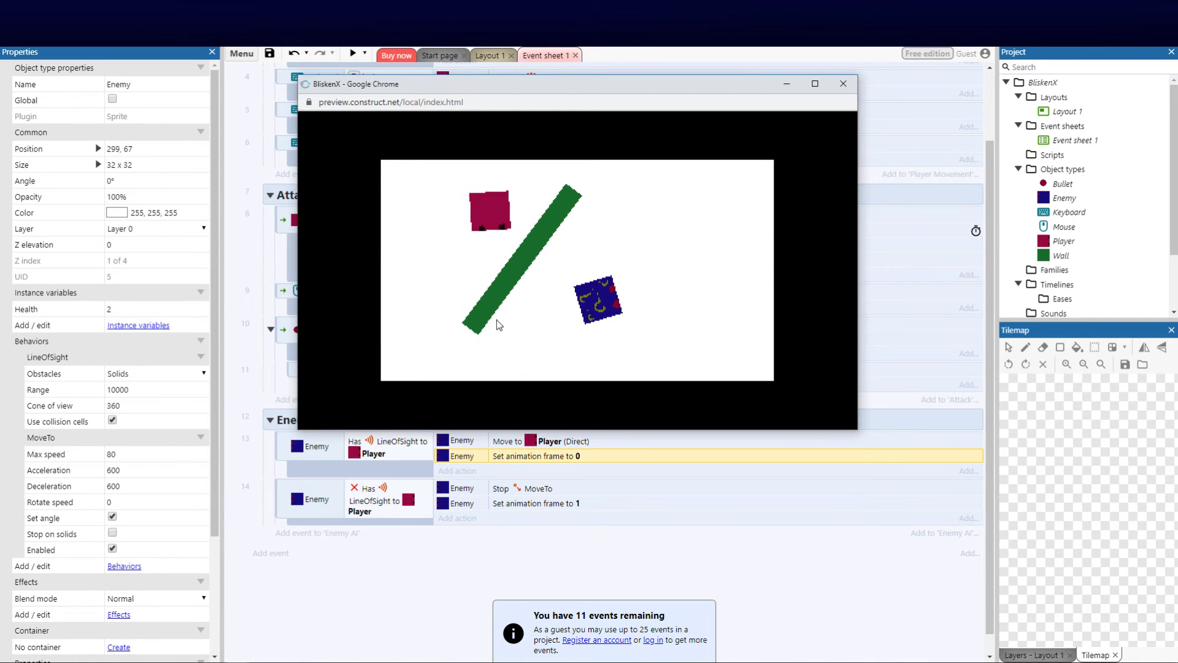
- Move the Player around behind the Wall in the preview to check the Enemy's behaviour while its view is blocked
key(Left)
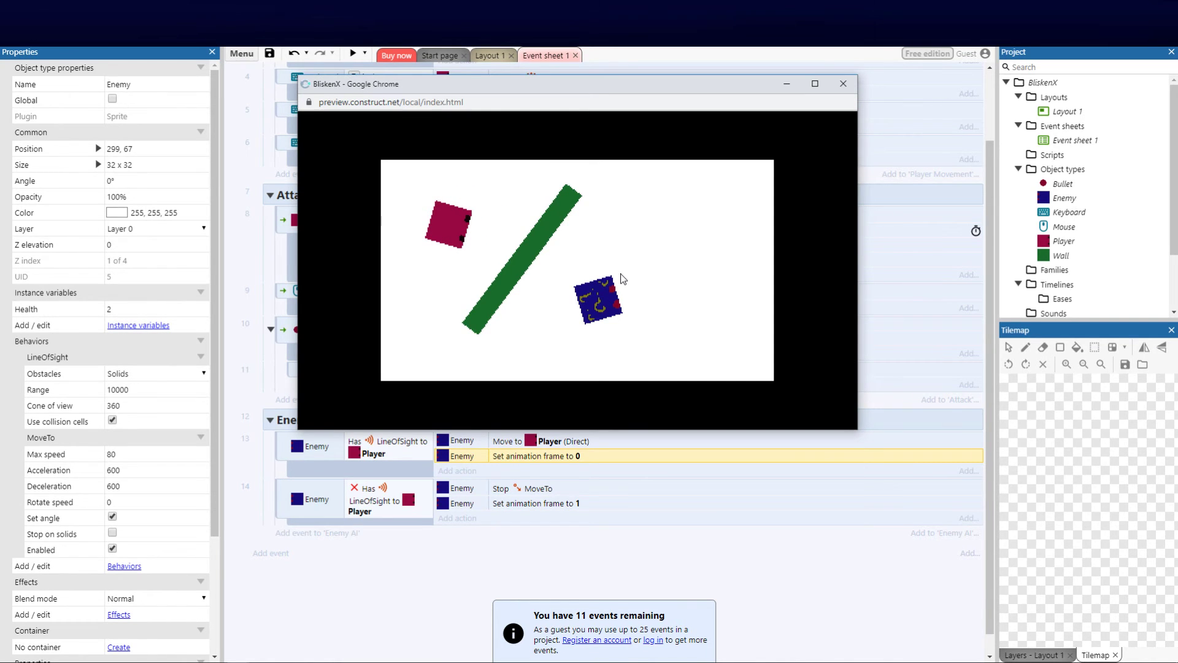
key(Right)
key(Up)
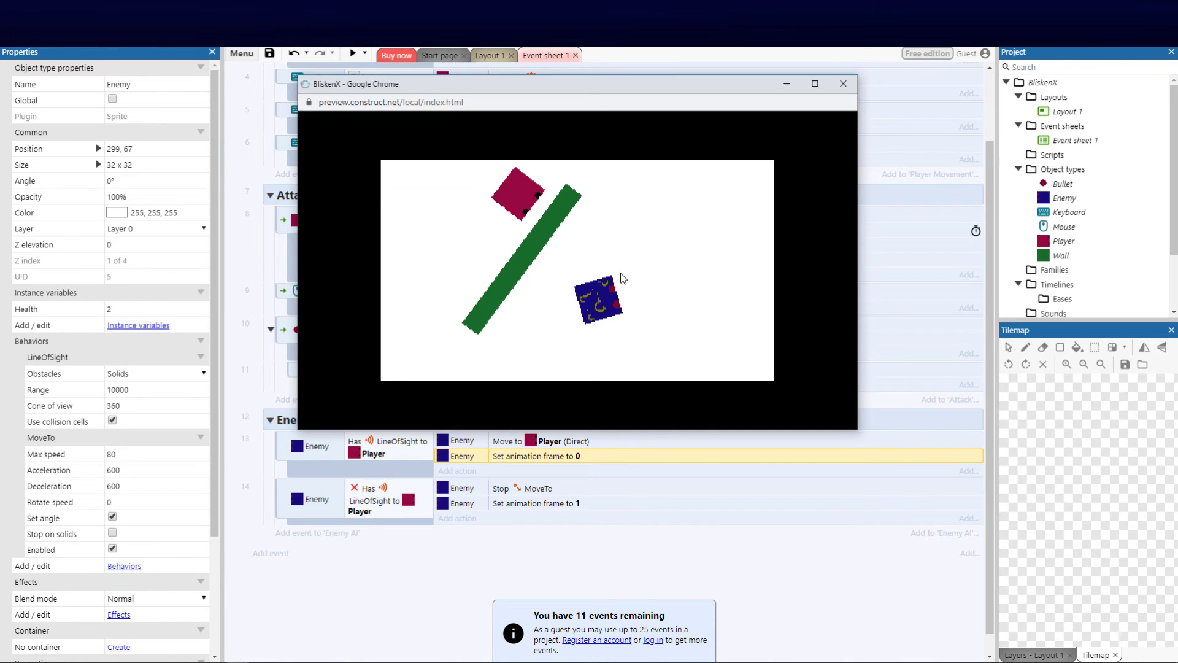
key(Left)
key(Down)
key(Up)
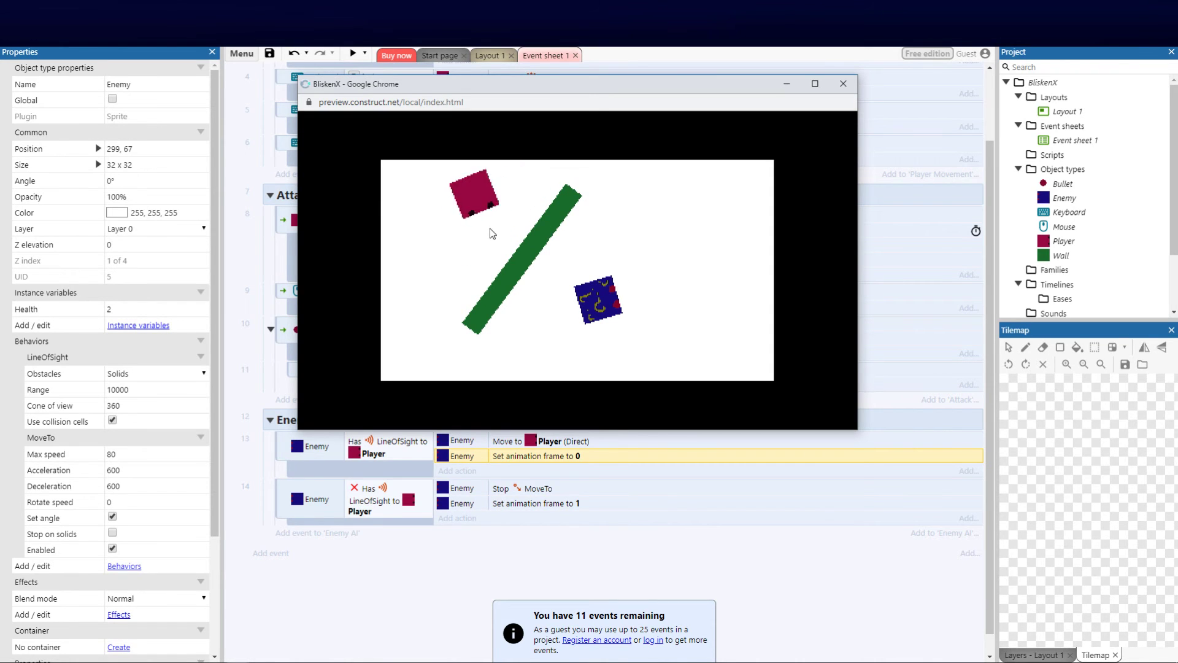
key(Left)
key(Down)
key(Up)
key(Right)
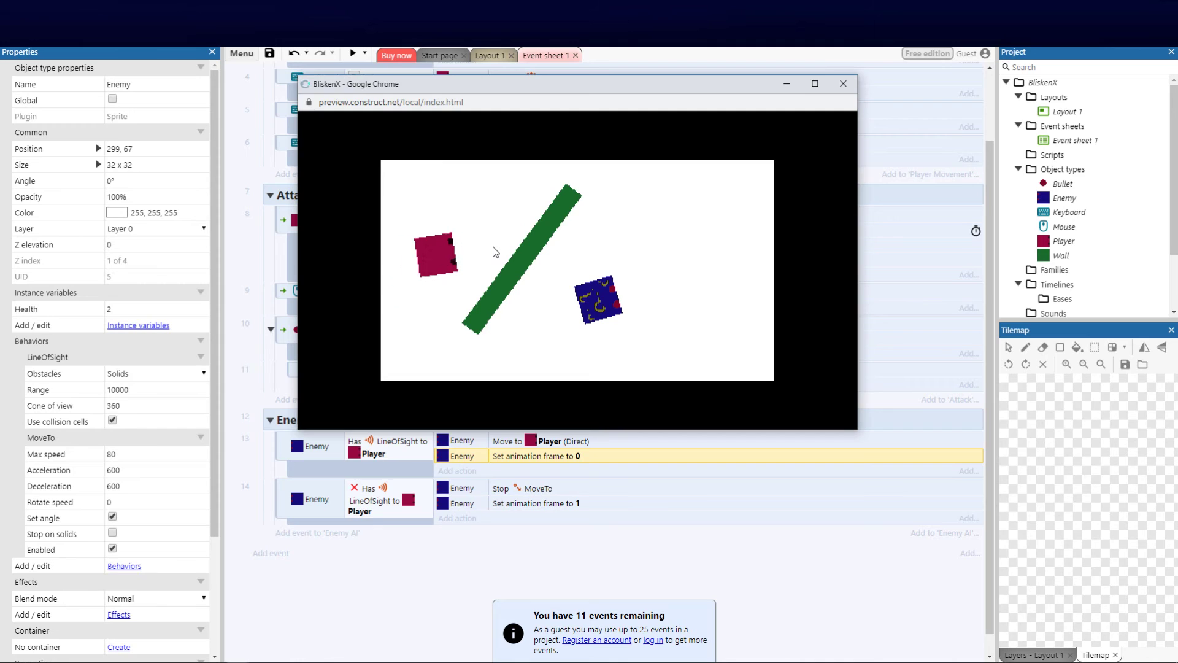
key(Right)
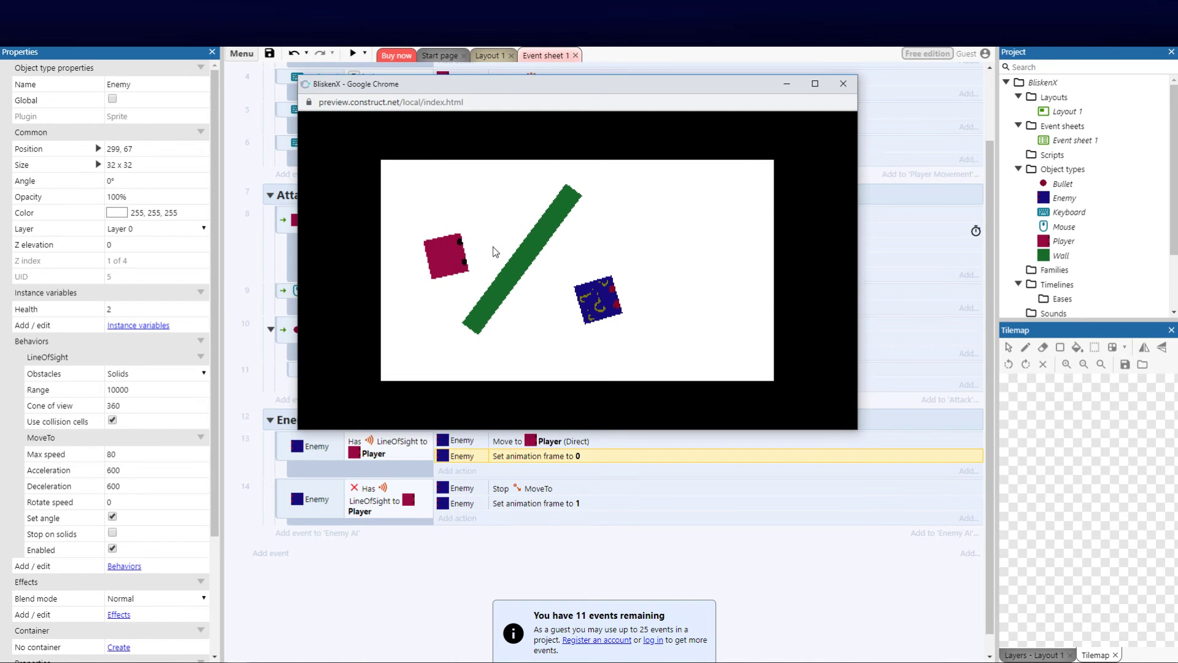
key(Right)
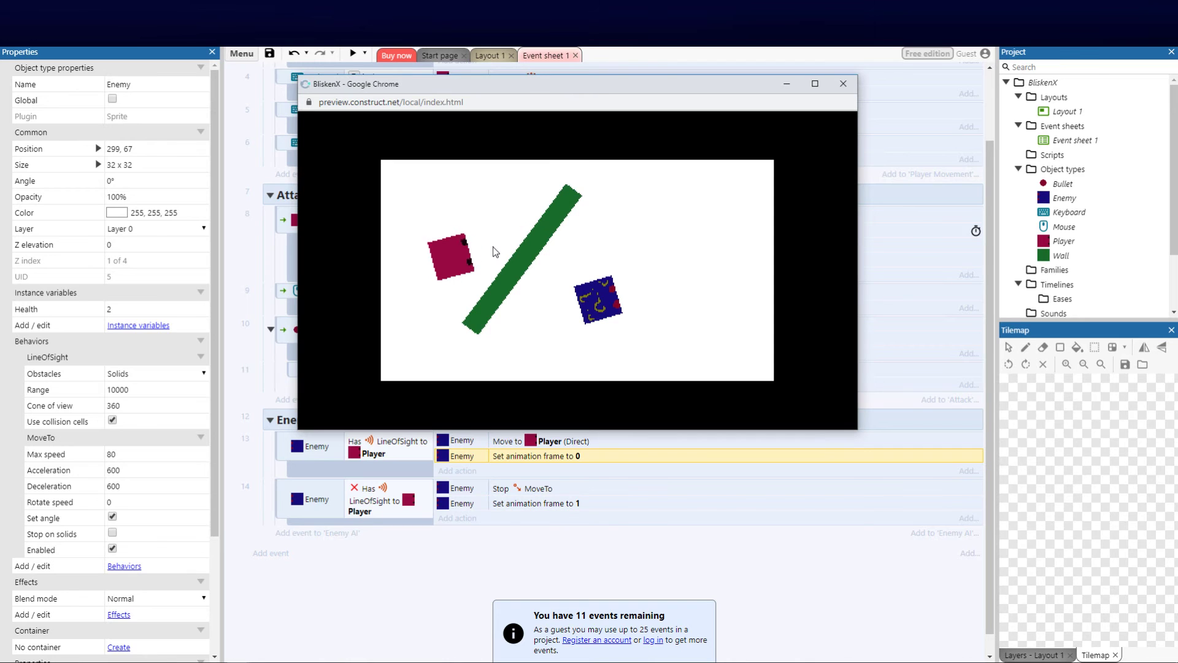
key(Up)
key(Down)
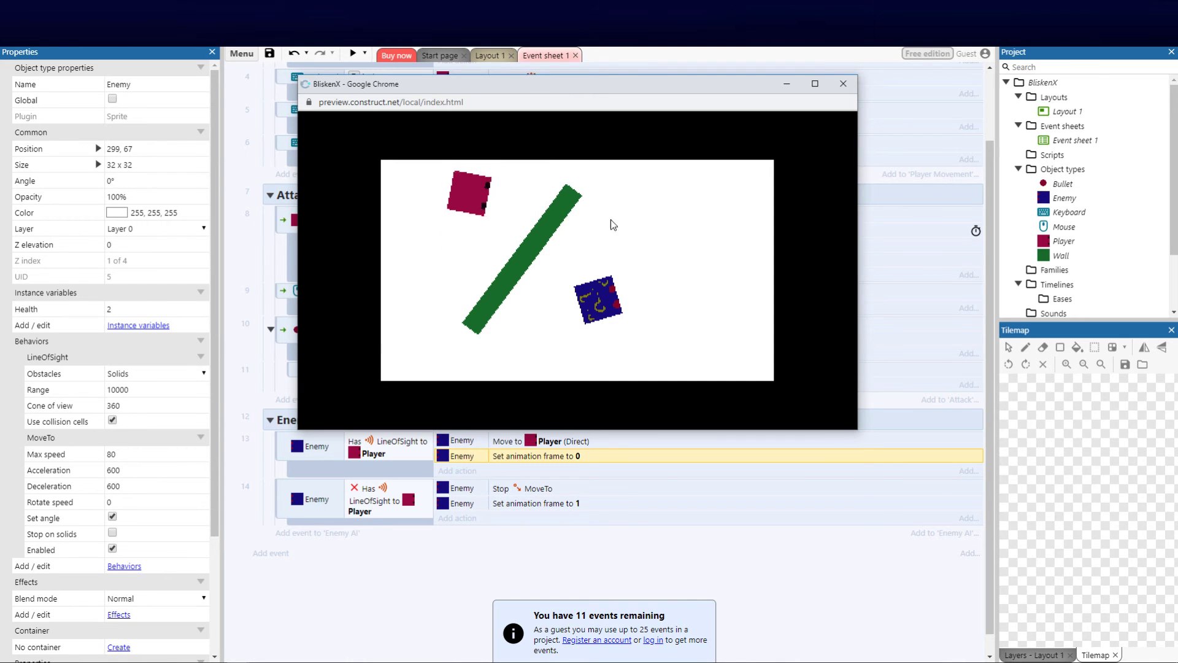
key(Up)
key(Down)
key(Left)
key(Left)
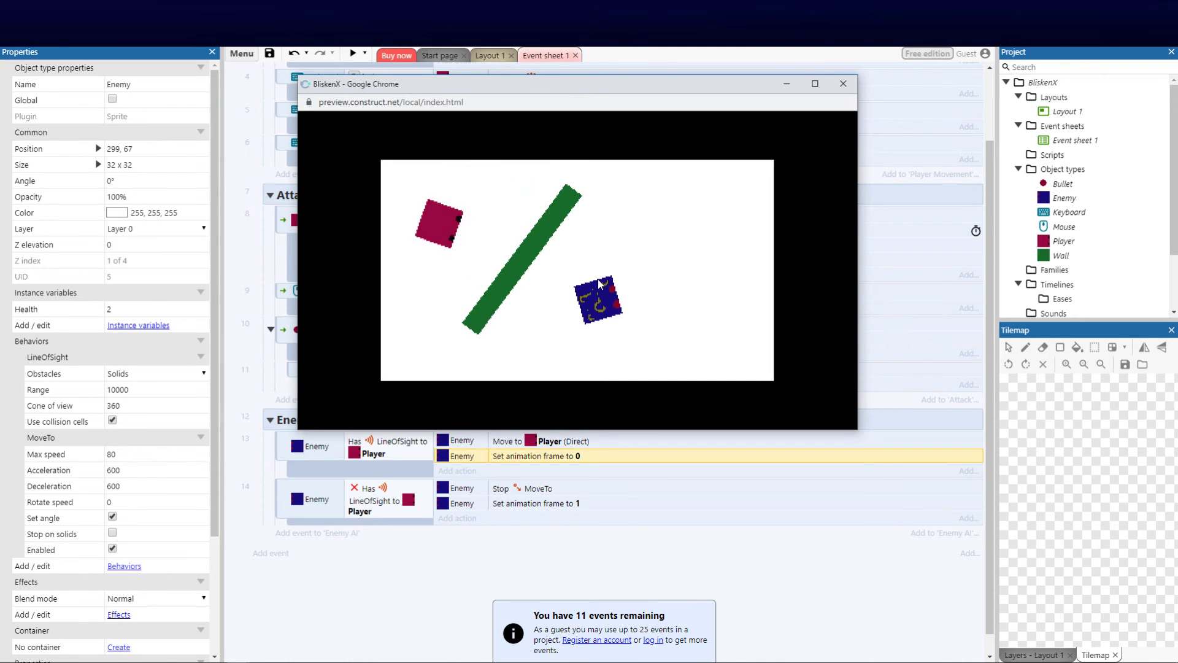